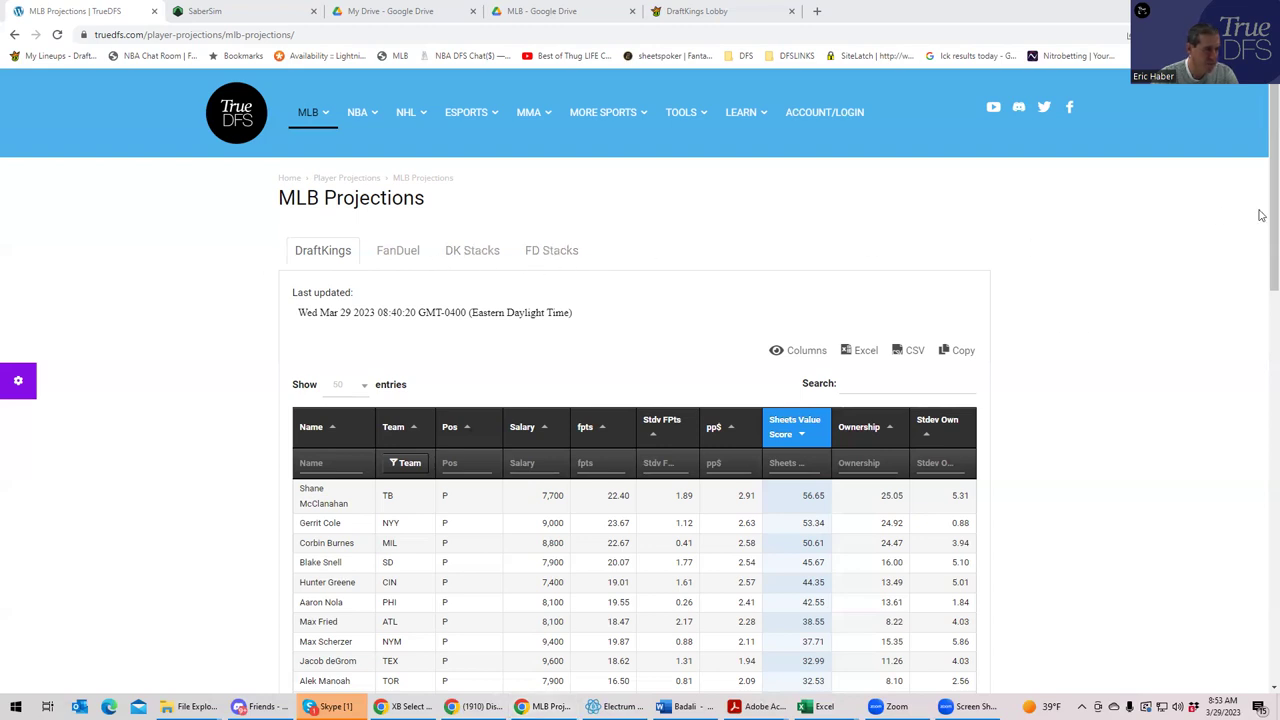
- Review the DraftKings MLB player projections table, including salary, fantasy points, Sheets Value Score and ownership
scroll(1262, 240, "down", 1)
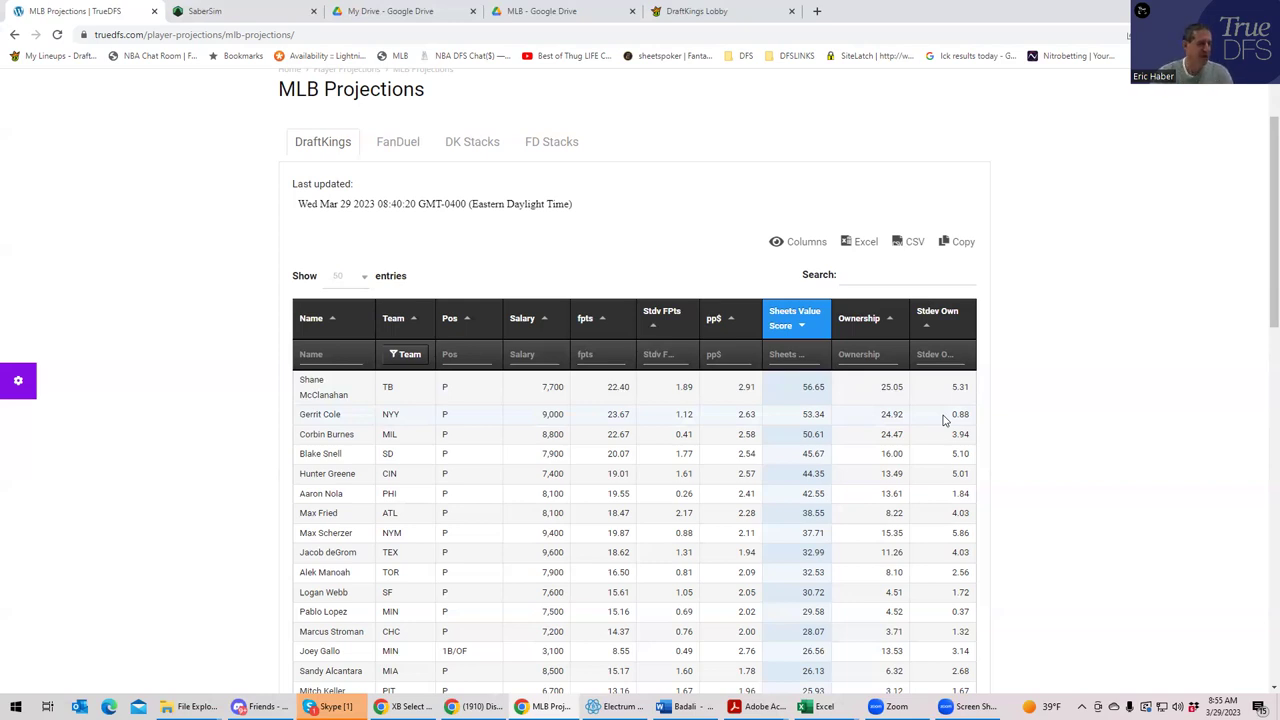
scroll(706, 580, "down", 2)
scroll(706, 576, "down", 2)
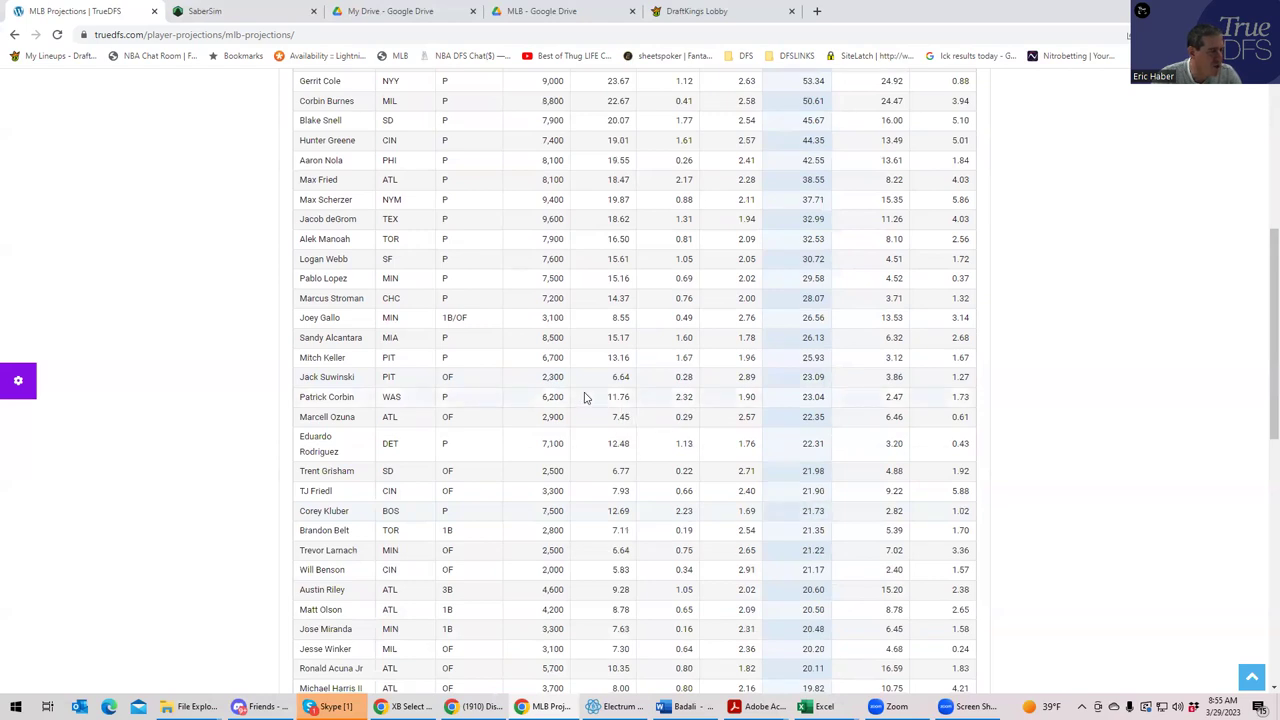
scroll(585, 397, "up", 2)
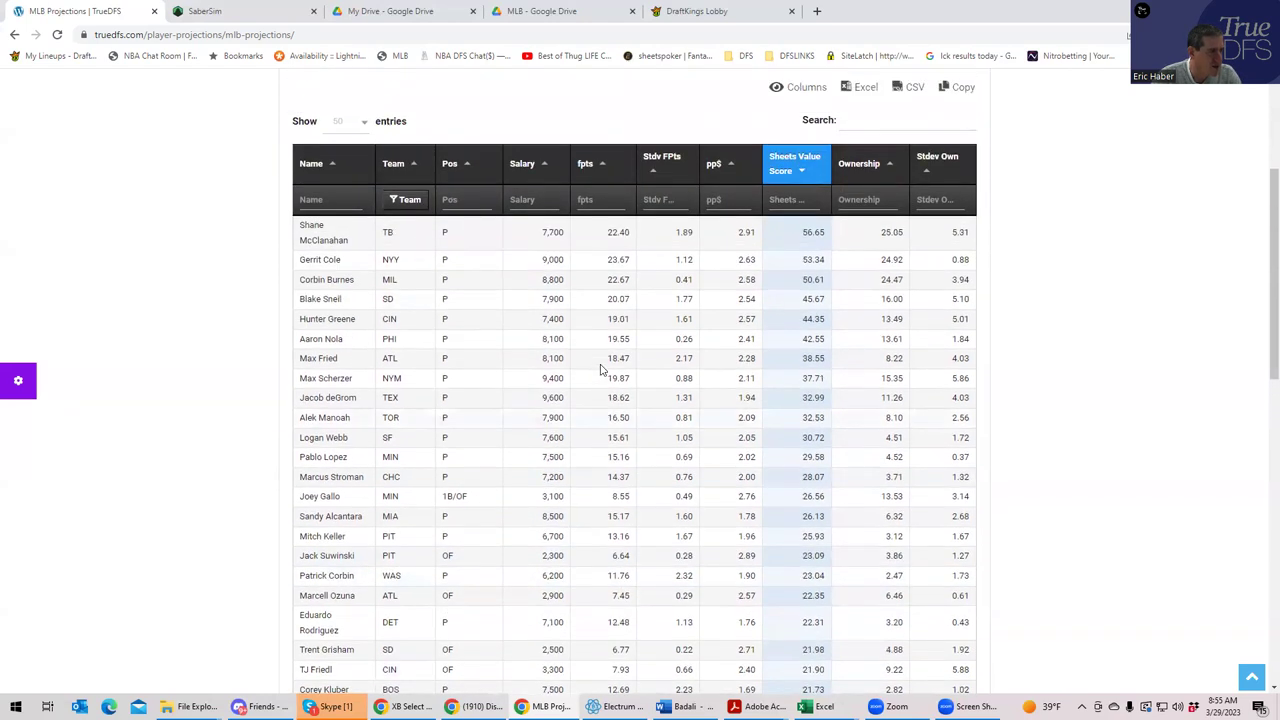
scroll(462, 470, "down", 2)
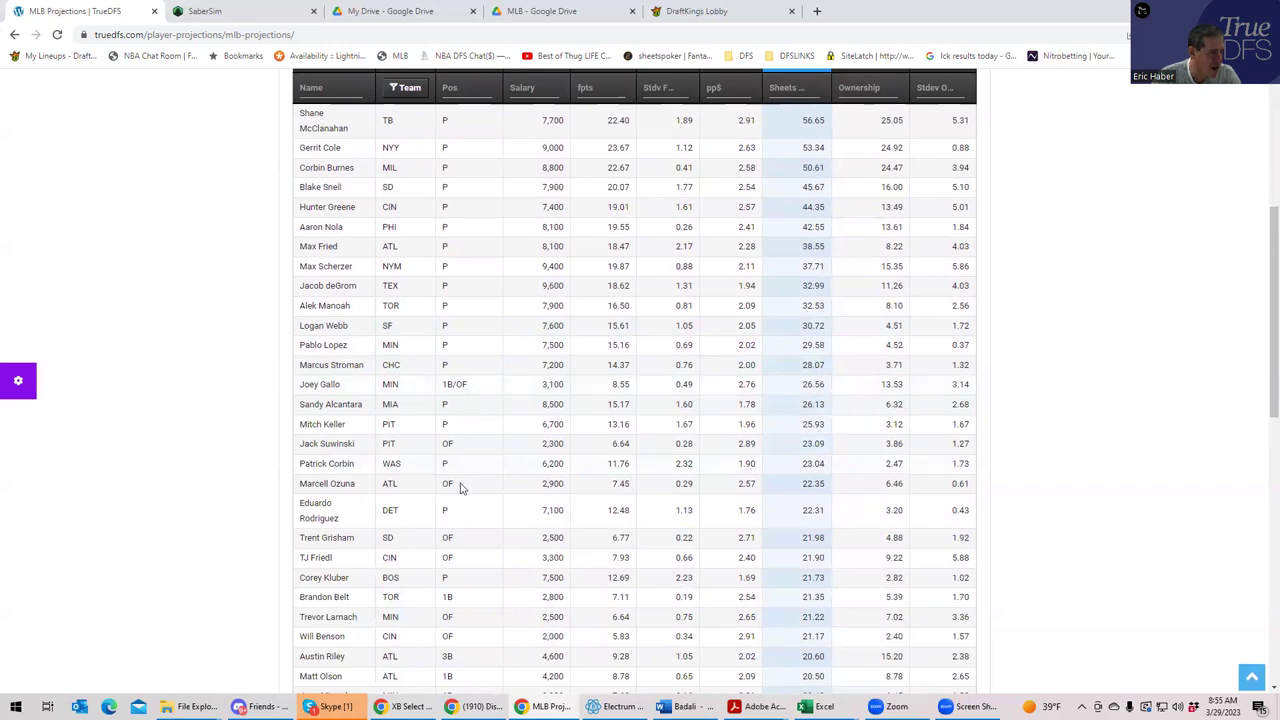
scroll(466, 585, "down", 2)
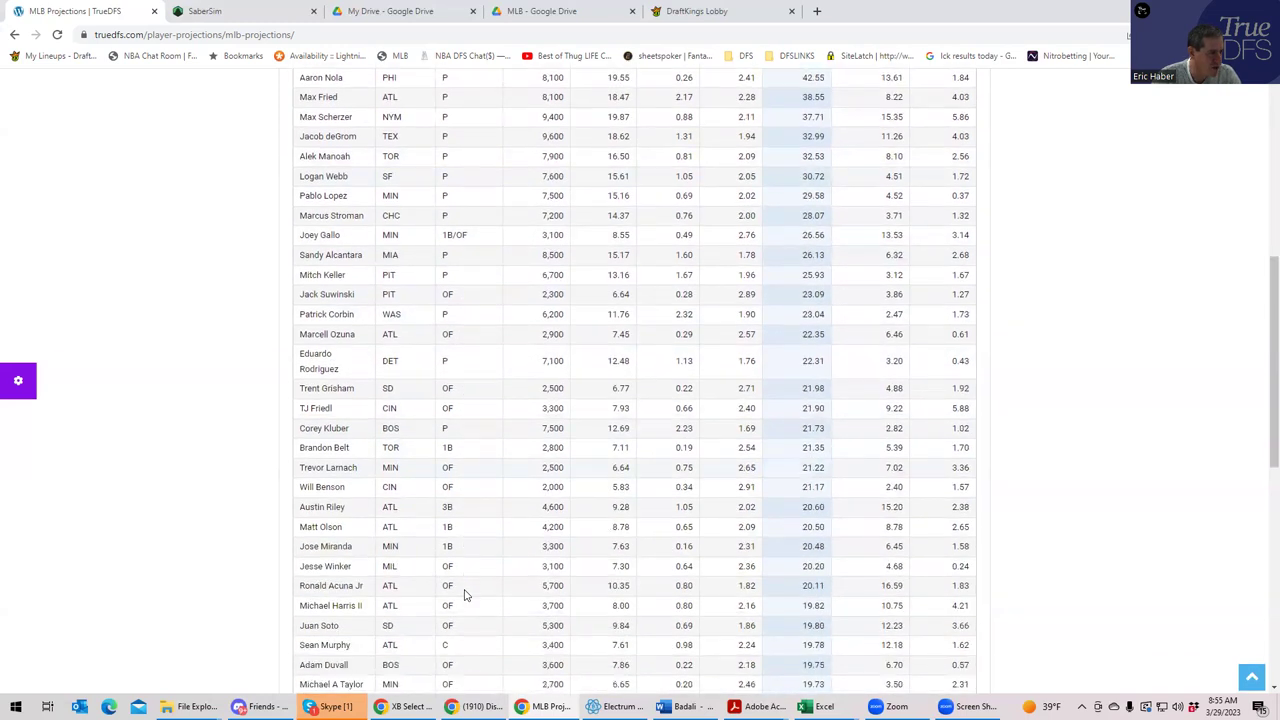
scroll(466, 575, "up", 5)
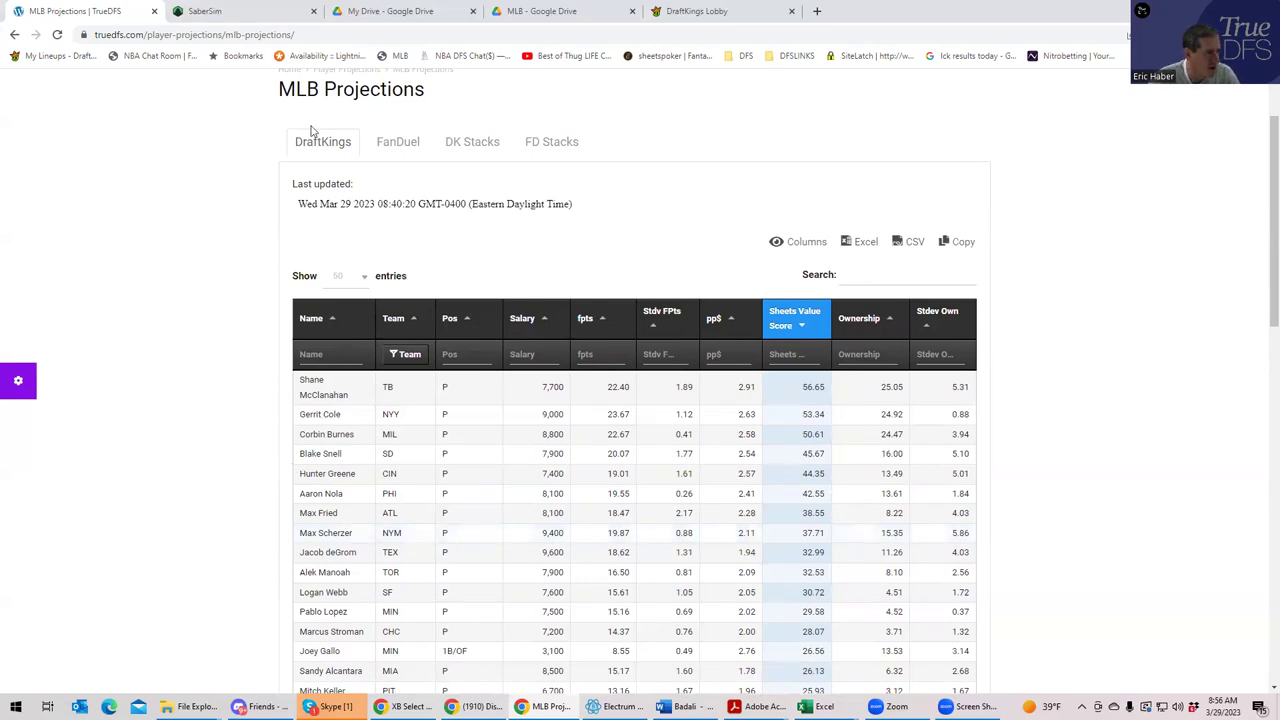
- Show the DK Stacks projections and sort the teams by raw stack from highest to lowest
left_click(471, 144)
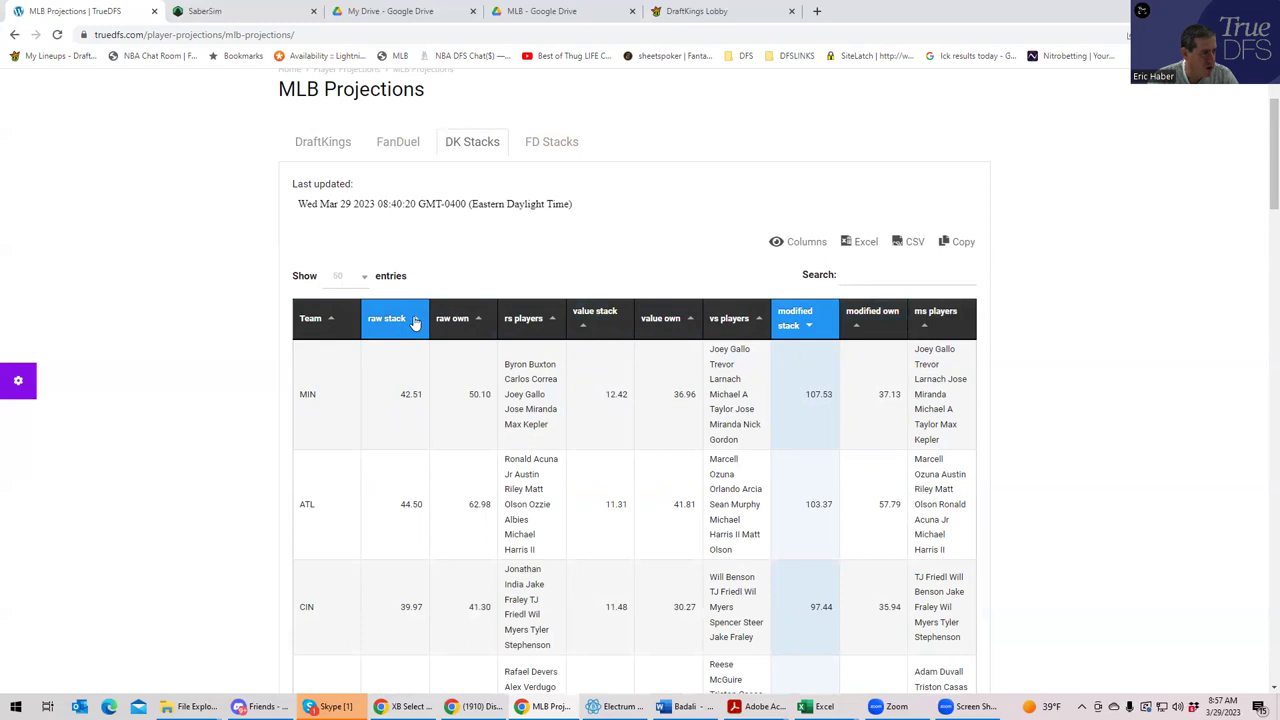
left_click(418, 322)
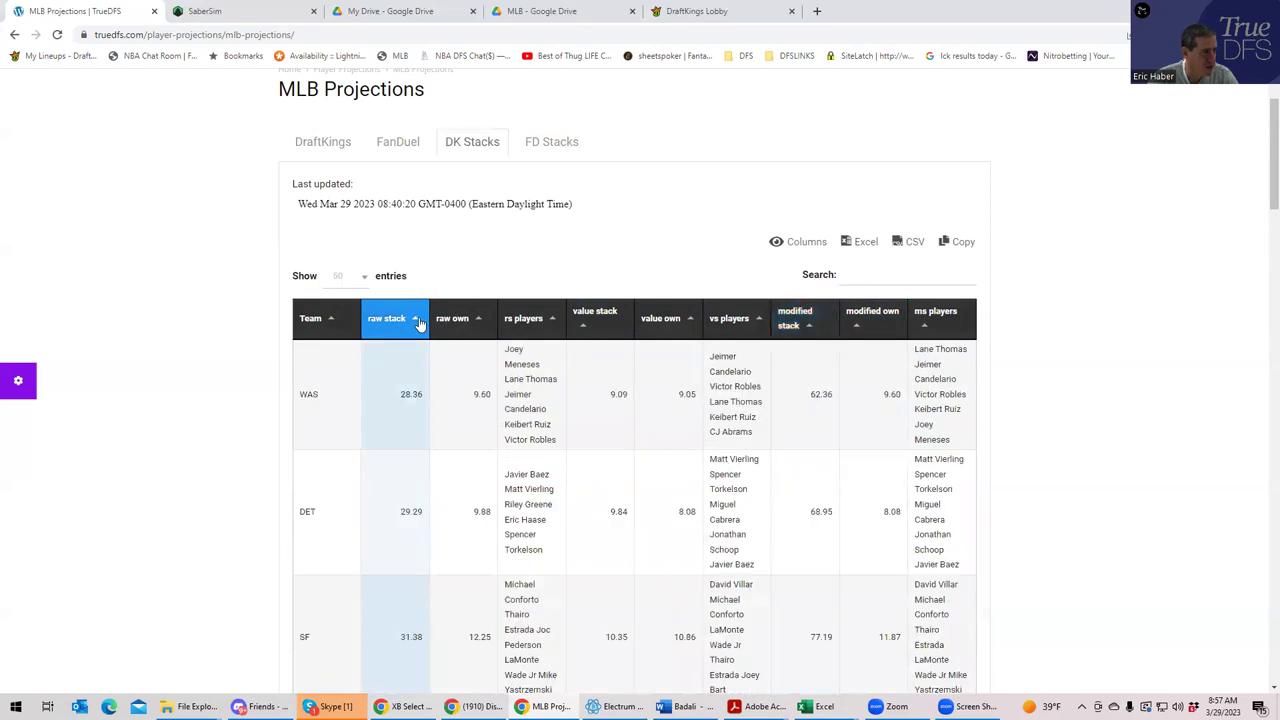
left_click(418, 322)
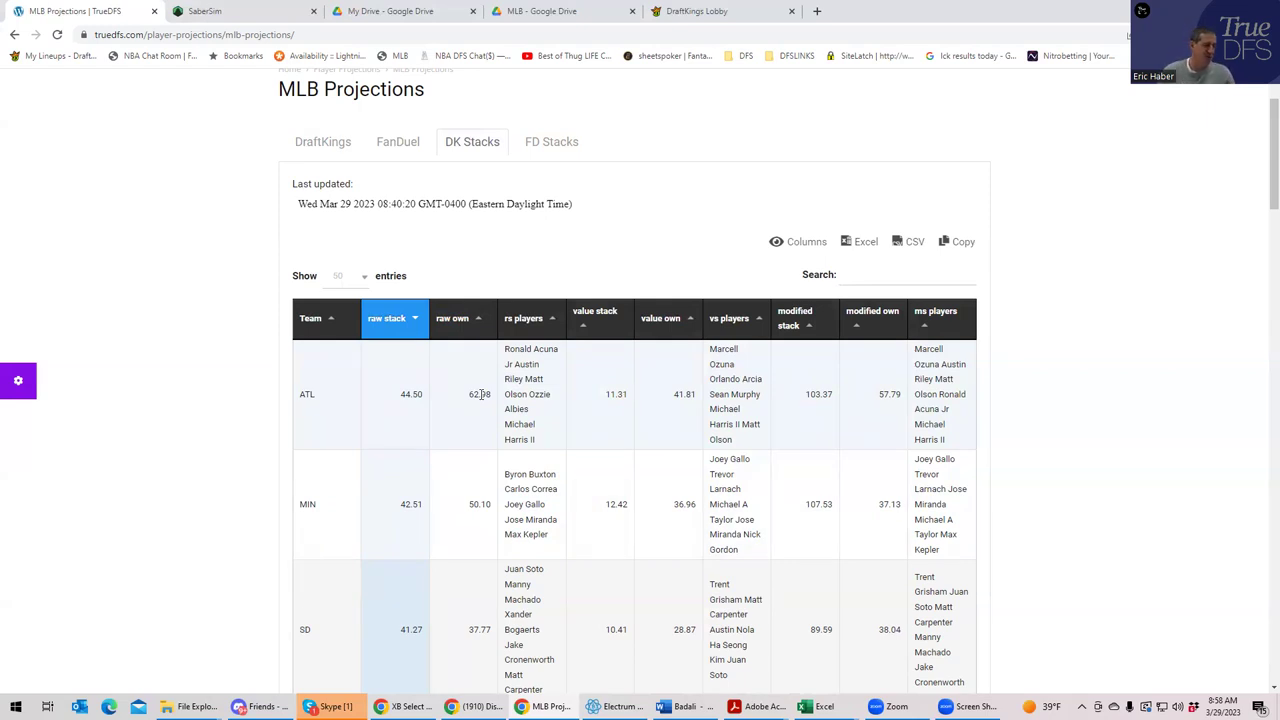
- Rank the team stacks from highest to lowest, first by value stack and finally by modified stack
left_click(585, 330)
left_click(585, 330)
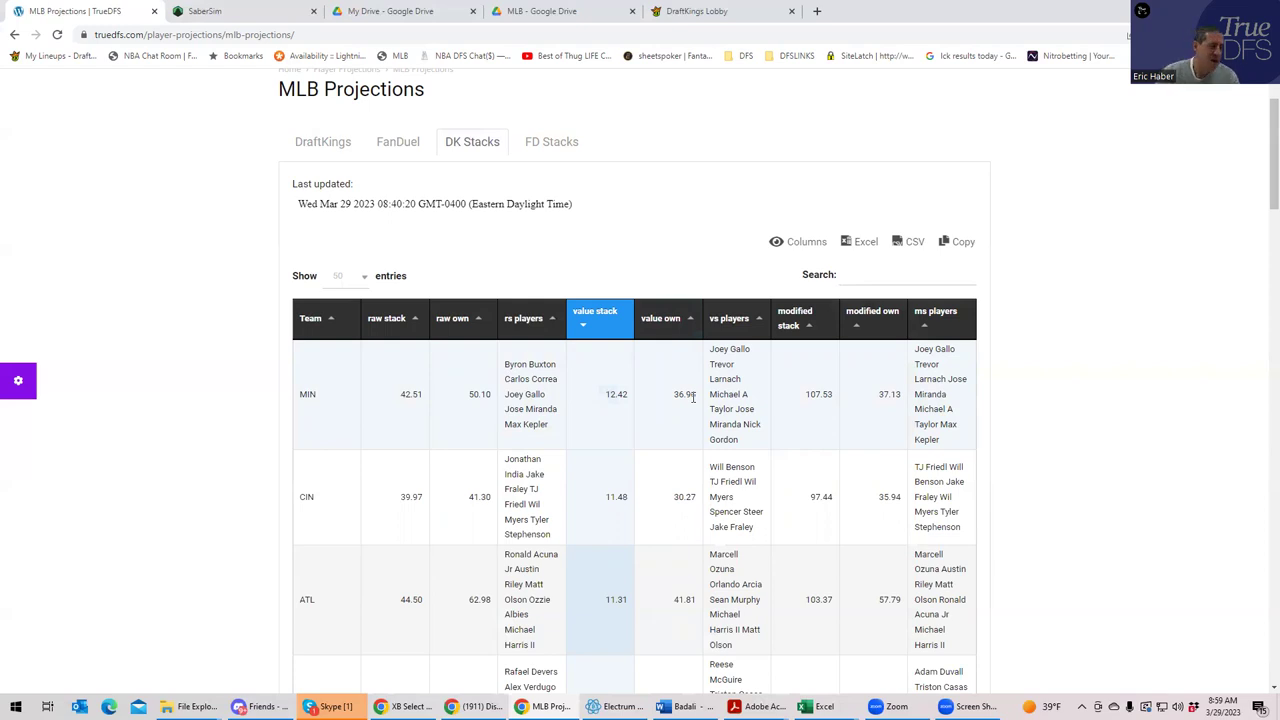
left_click(809, 330)
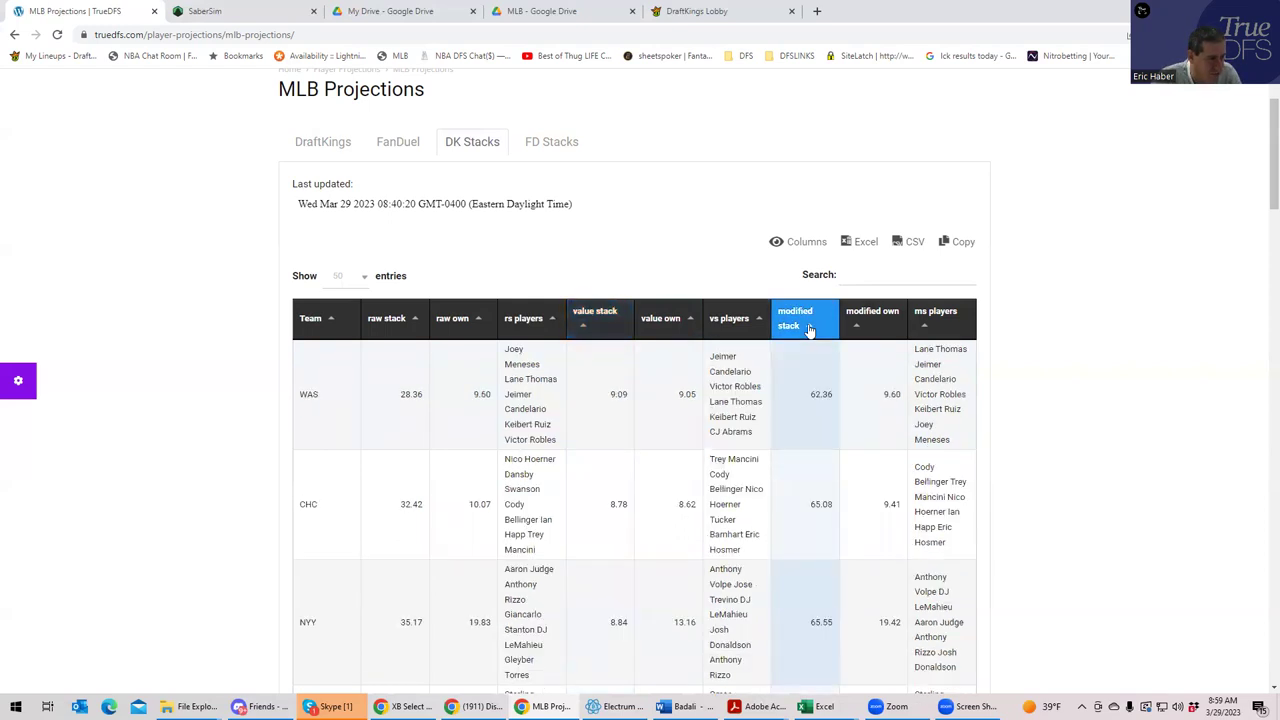
left_click(809, 330)
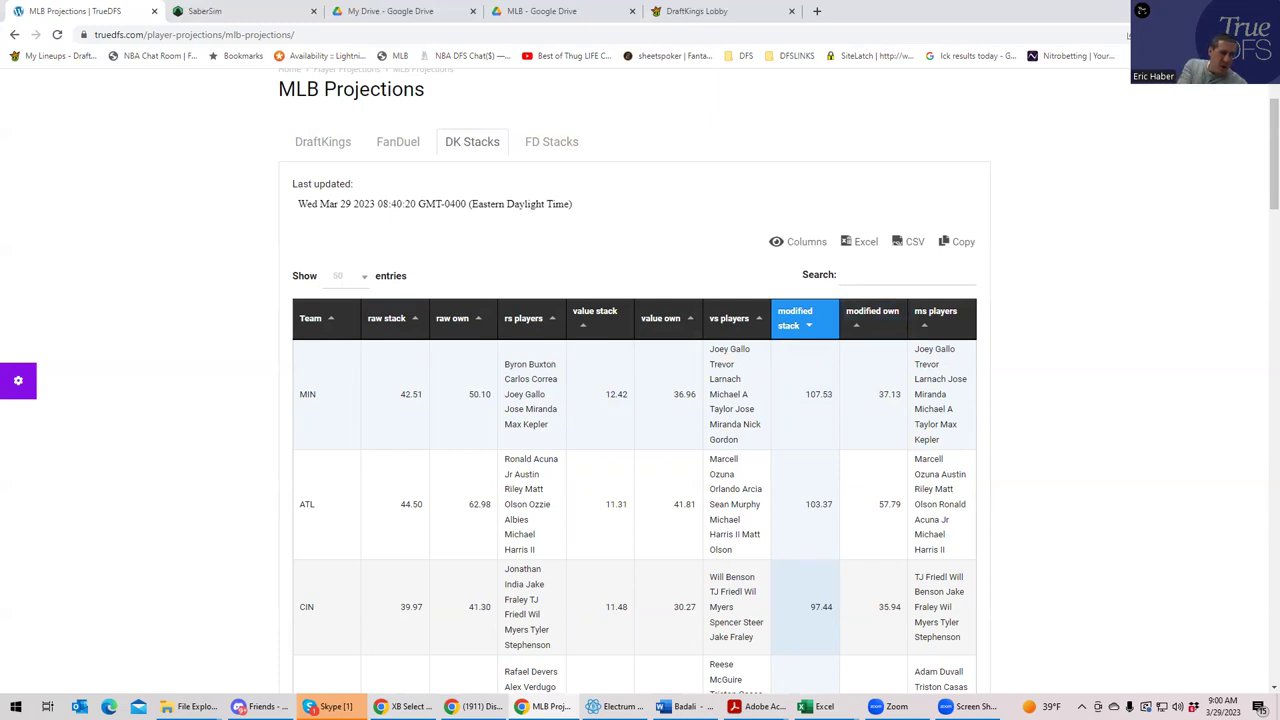
- Re-sort the DK Stacks table by raw stack in descending order to compare the top teams
left_click(623, 330)
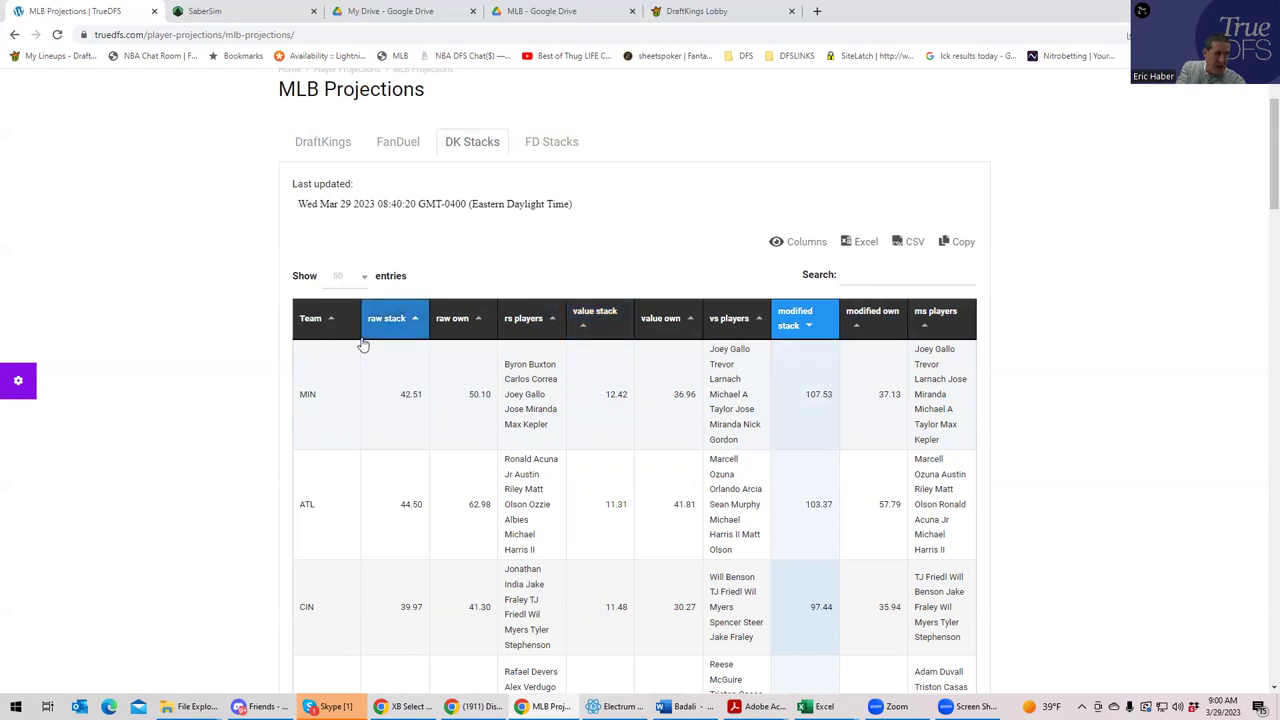
left_click(415, 321)
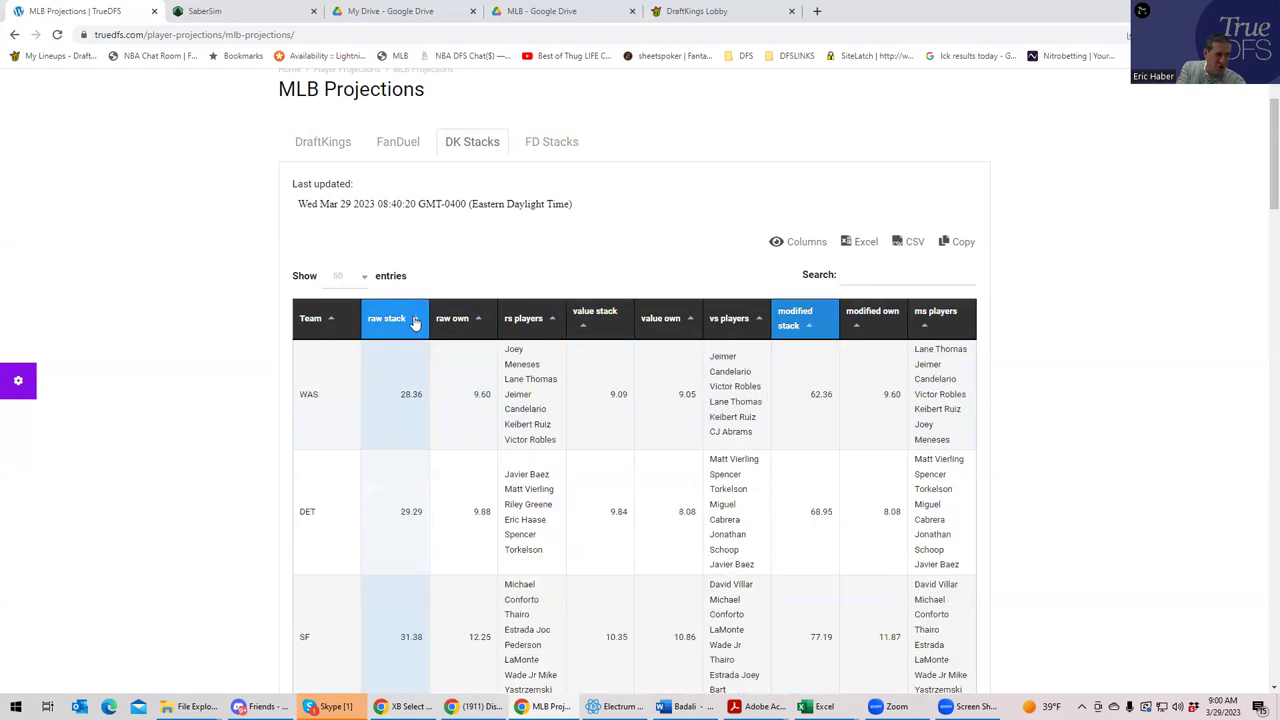
left_click(415, 320)
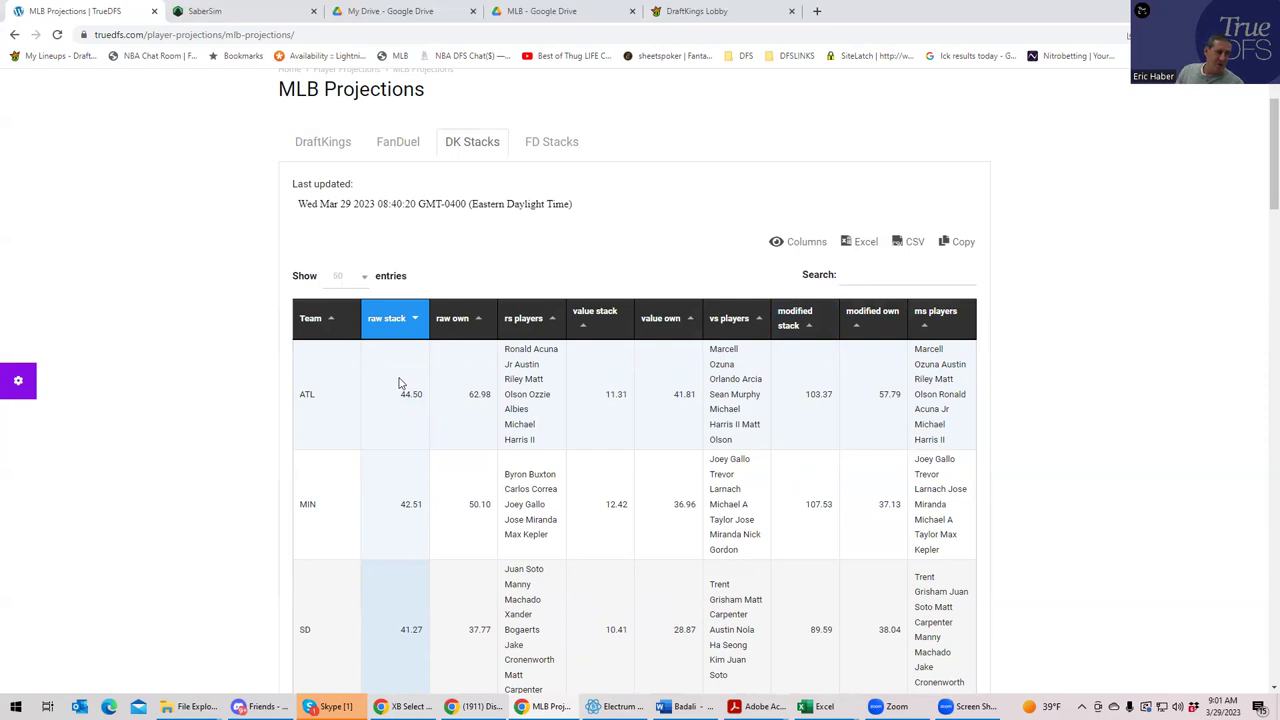
left_click(612, 332)
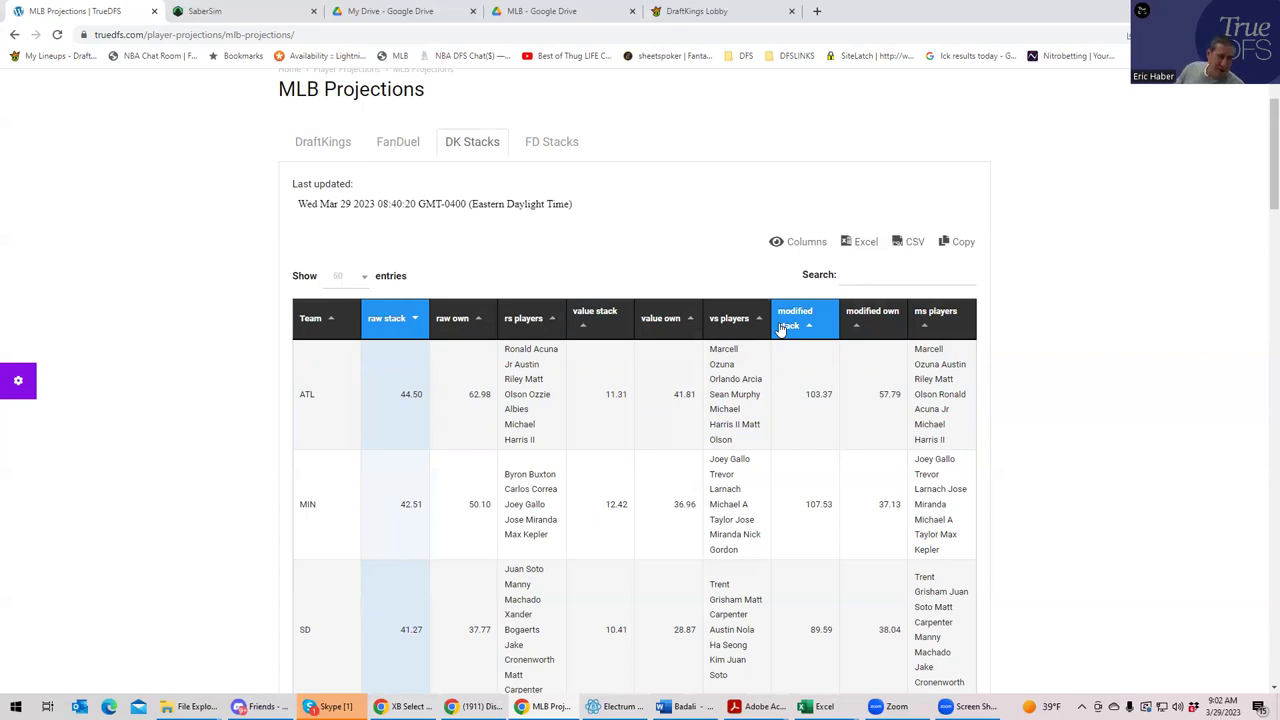
- Sort the DK Stacks table by modified stack in descending order and examine the leading teams
left_click(806, 330)
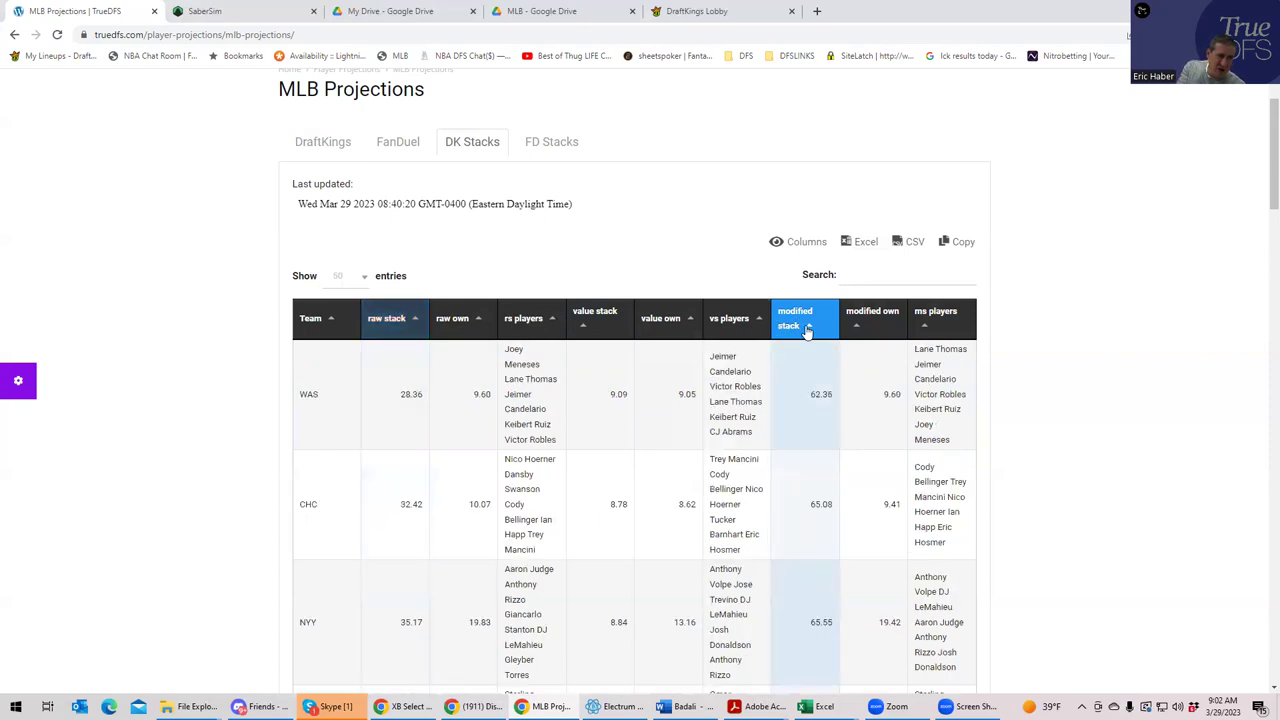
left_click(807, 330)
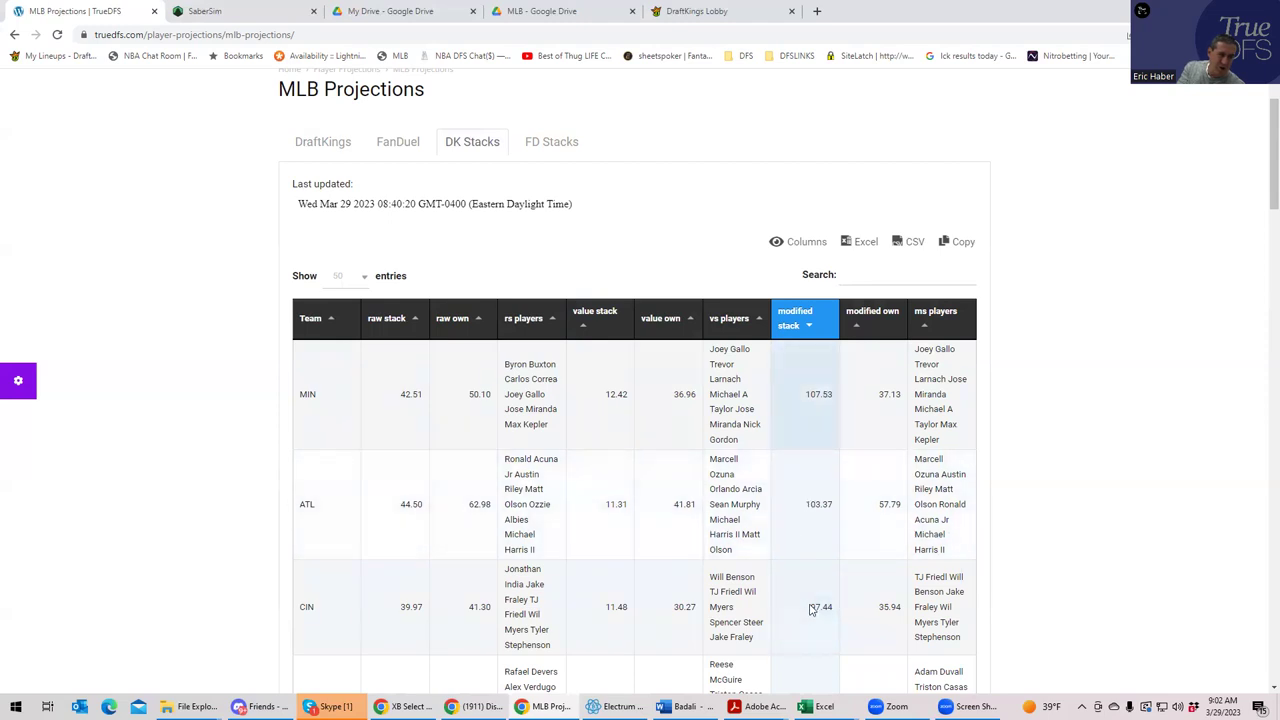
scroll(812, 609, "down", 2)
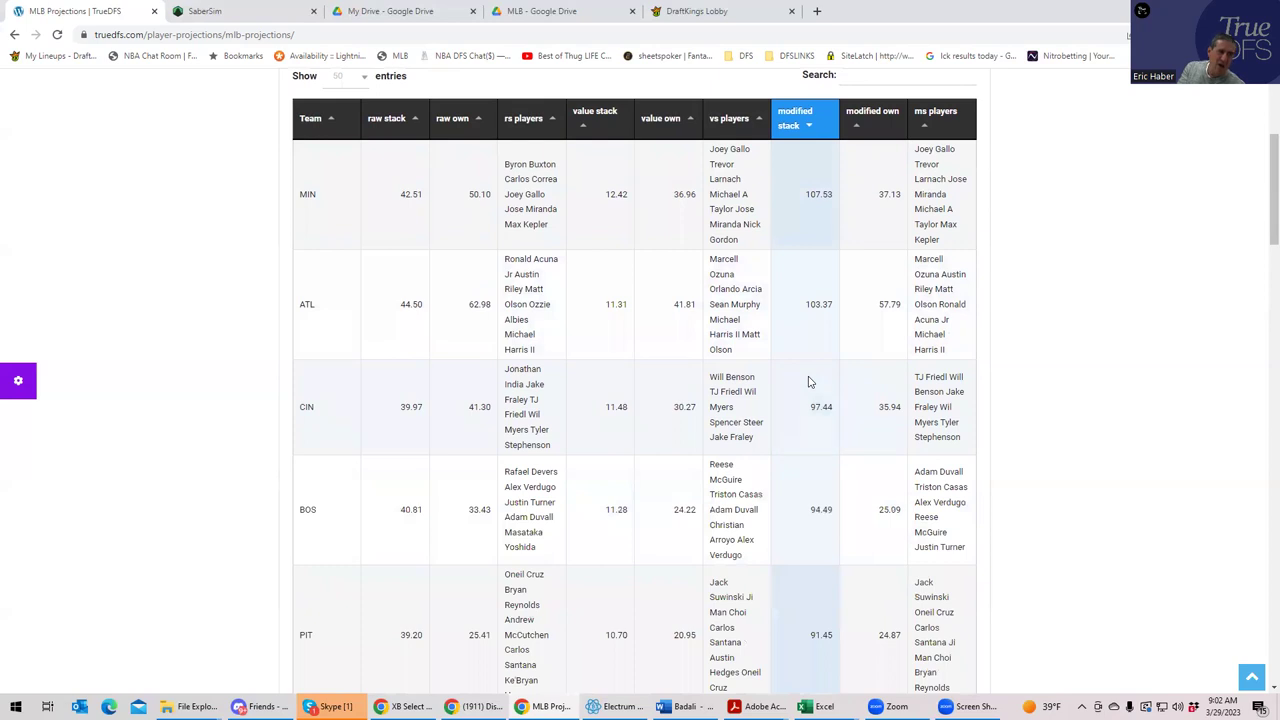
scroll(804, 229, "up", 1)
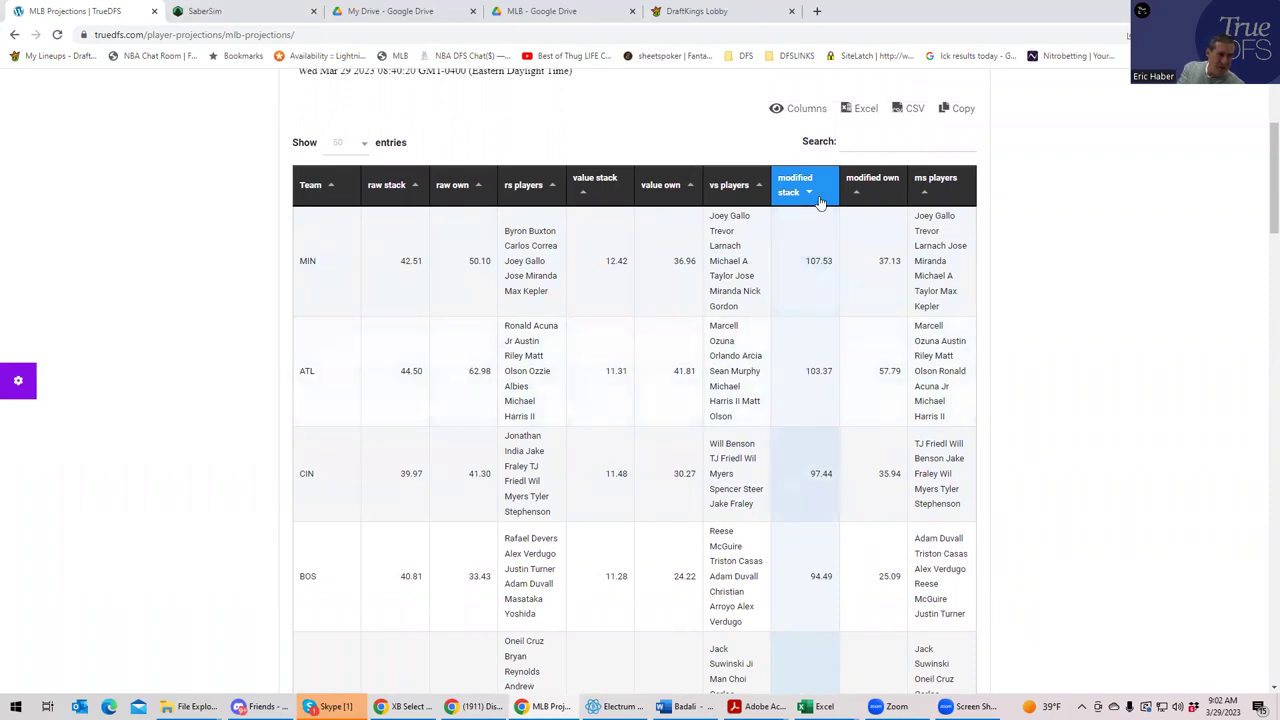
left_click(810, 198)
left_click(810, 198)
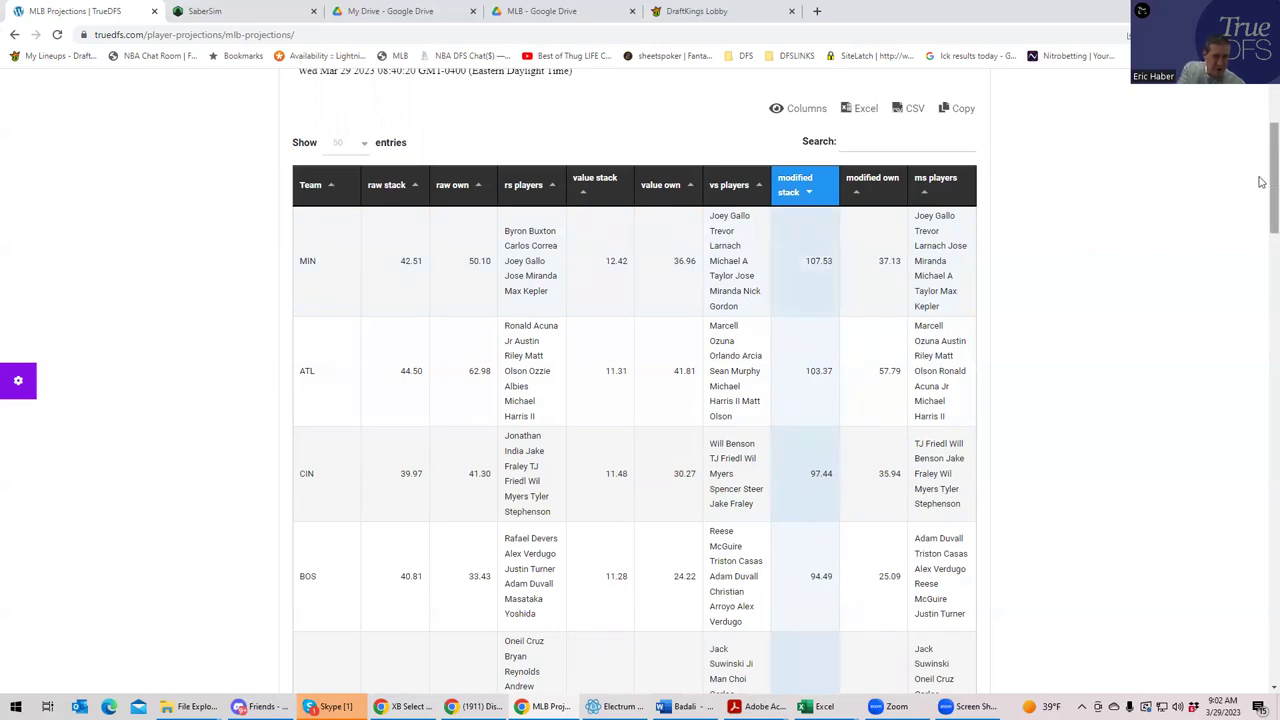
scroll(1261, 150, "up", 3)
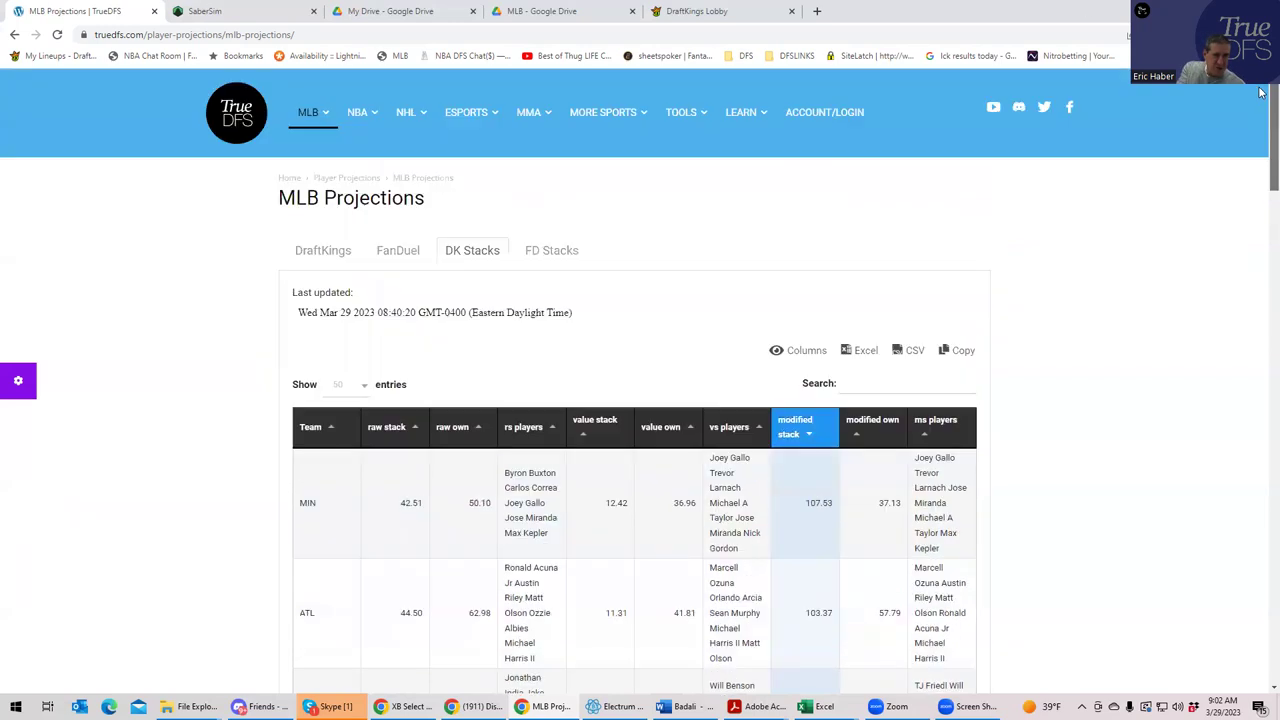
- Return to the DraftKings player projections and review the highest Sheets Value Score pitchers and hitters
left_click(313, 252)
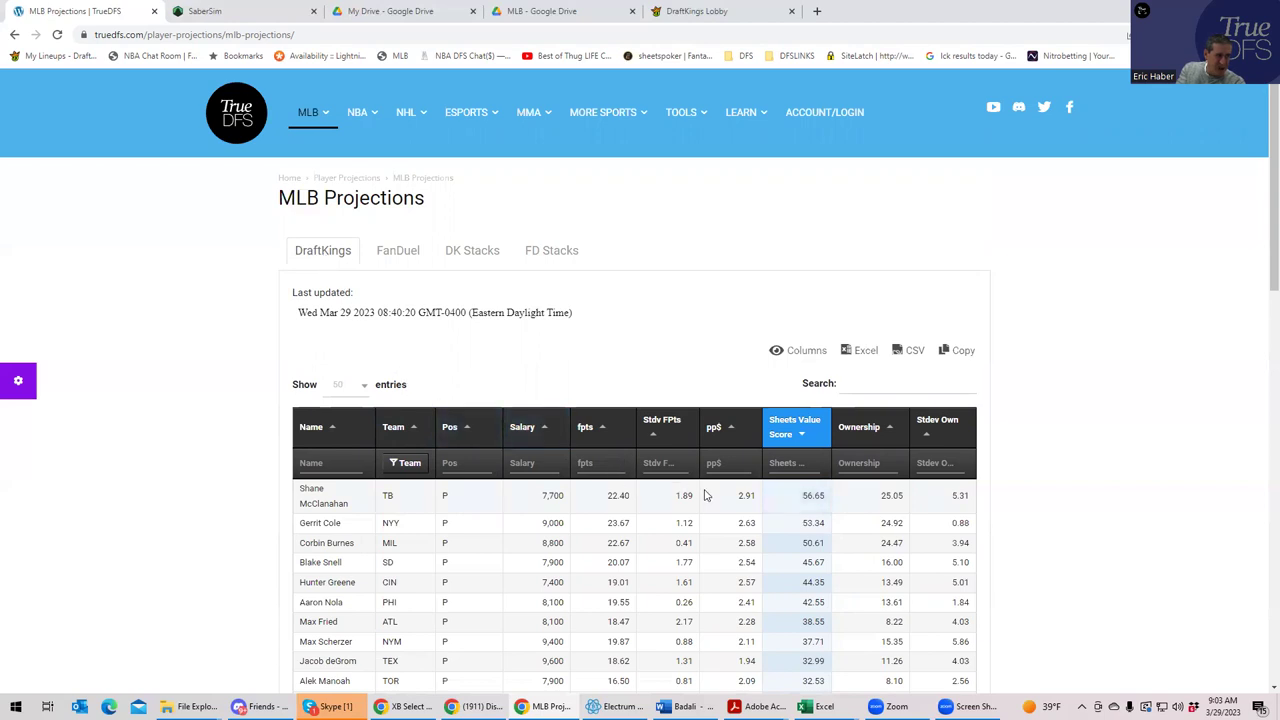
scroll(600, 540, "down", 2)
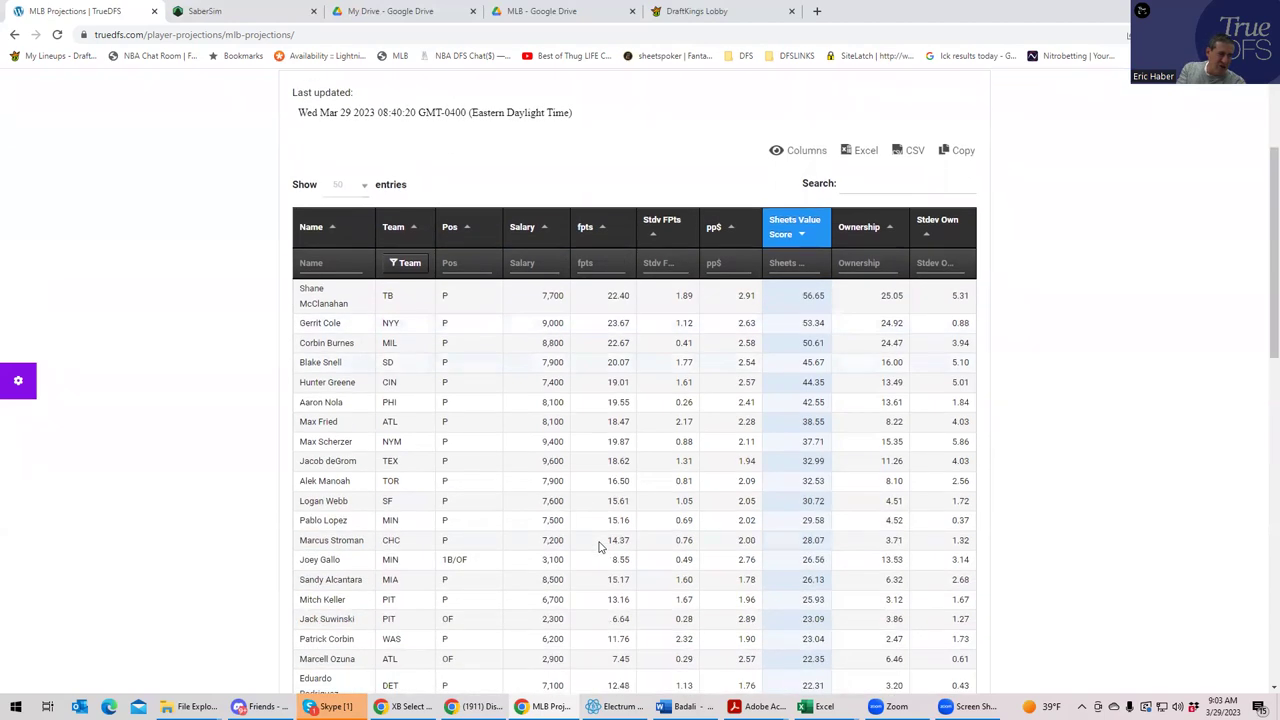
scroll(600, 547, "down", 1)
scroll(601, 547, "up", 2)
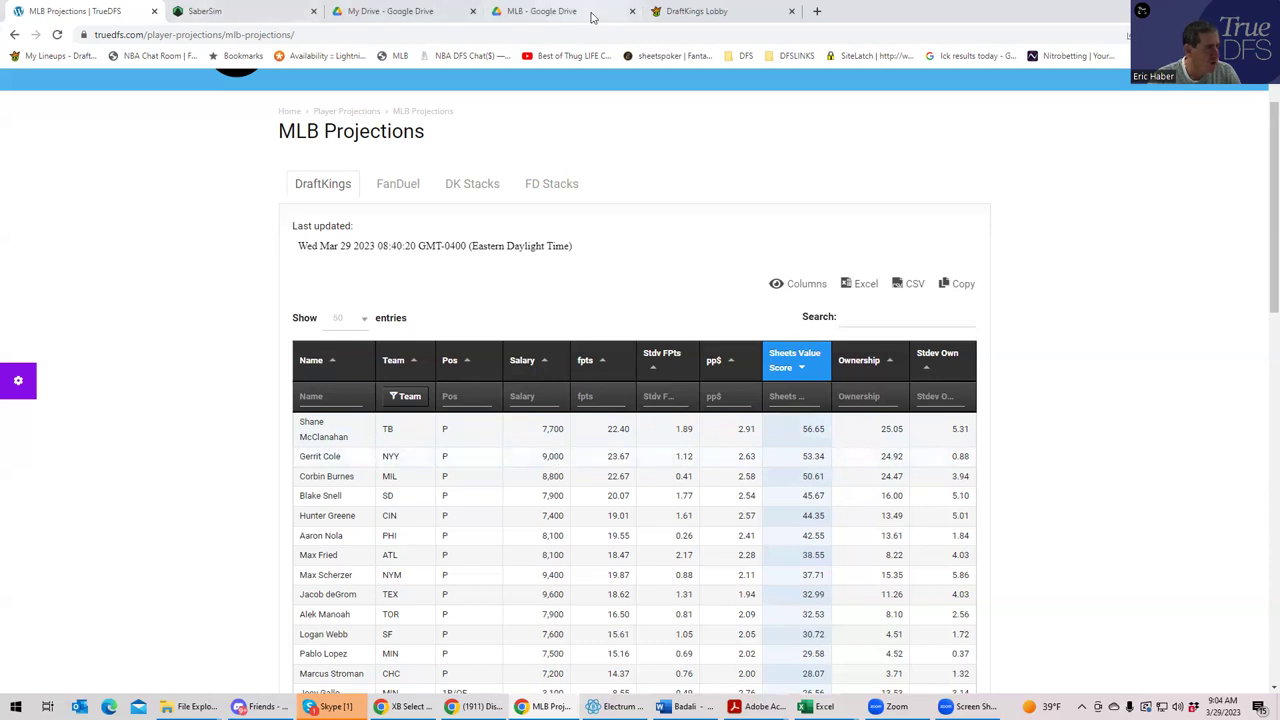
- Switch to the DraftKings lobby, filter to the featured 11-game slate and open lineup entry for the MLB $500K Opening Day Special
left_click(660, 12)
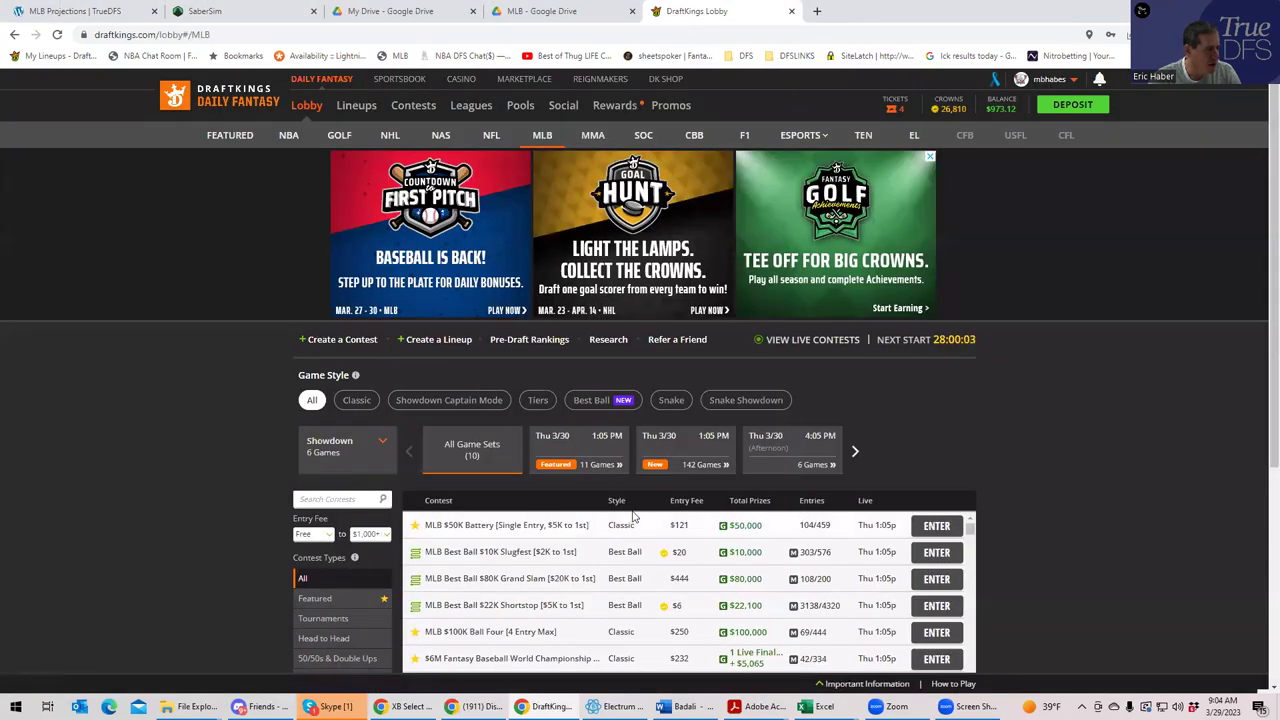
left_click(586, 458)
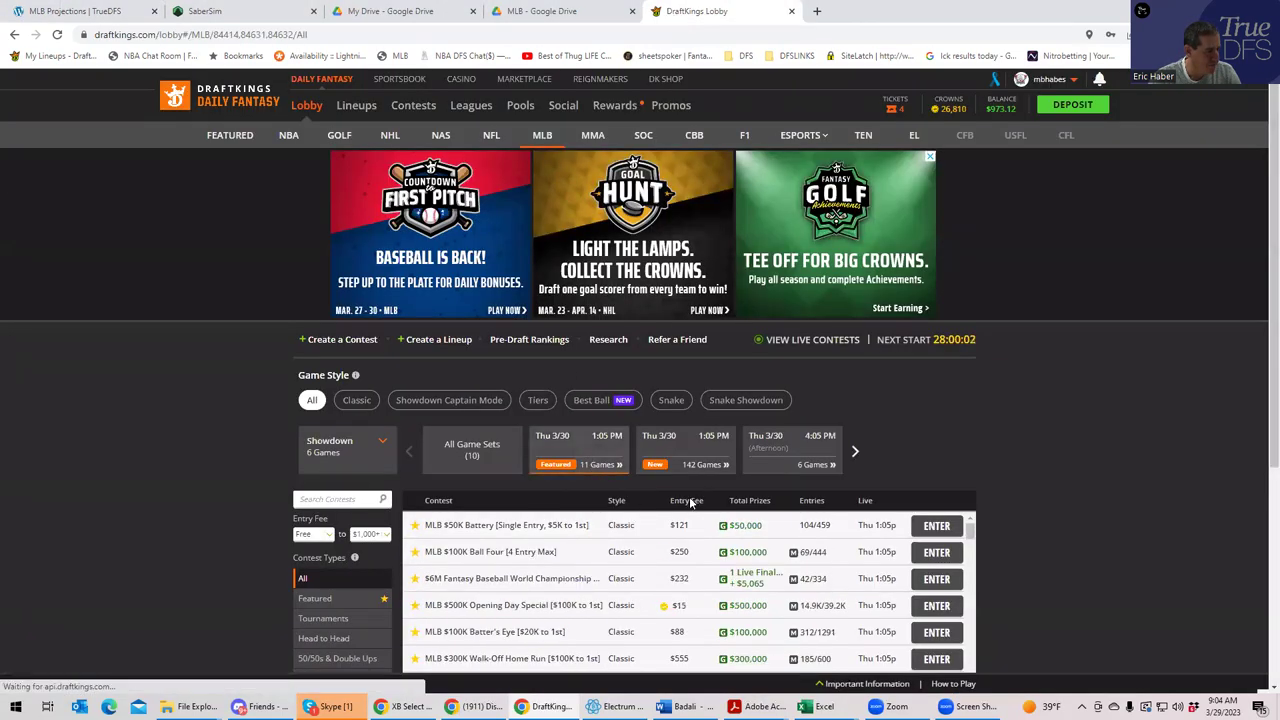
left_click(925, 611)
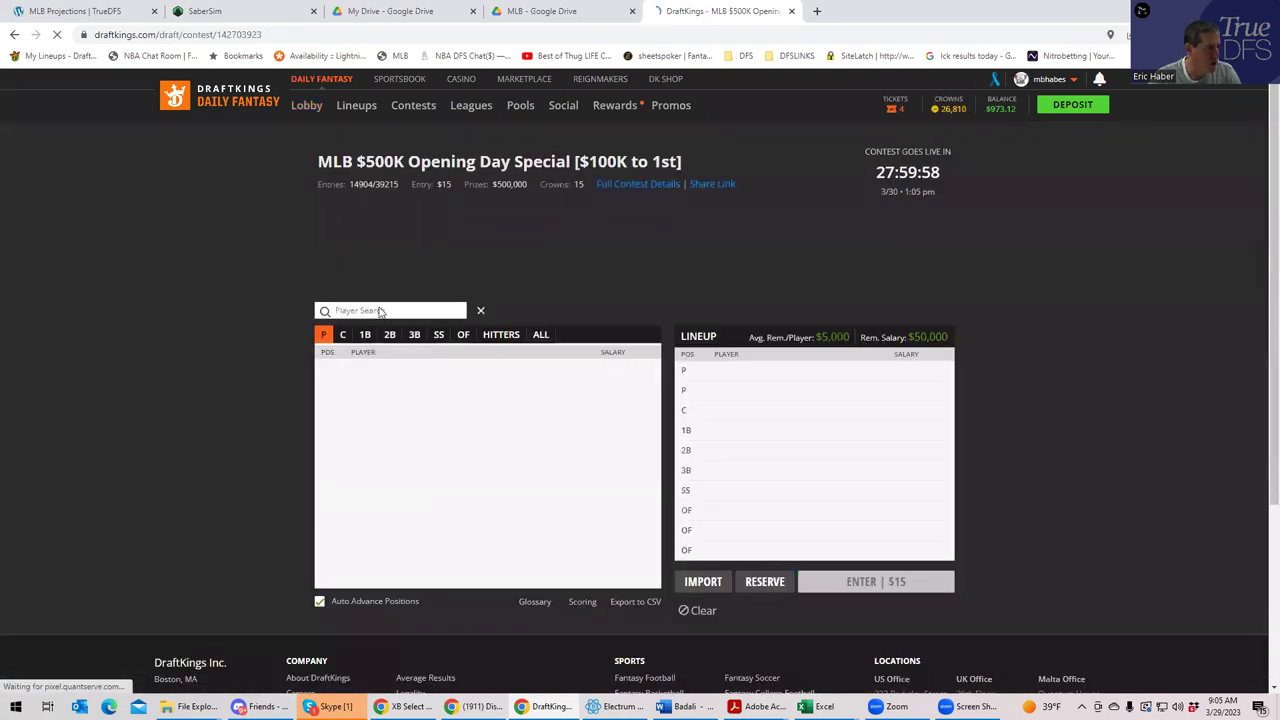
- Find S. McClanahan and Gerrit Cole in the player pool and add them as the lineup's two pitchers
type("shan")
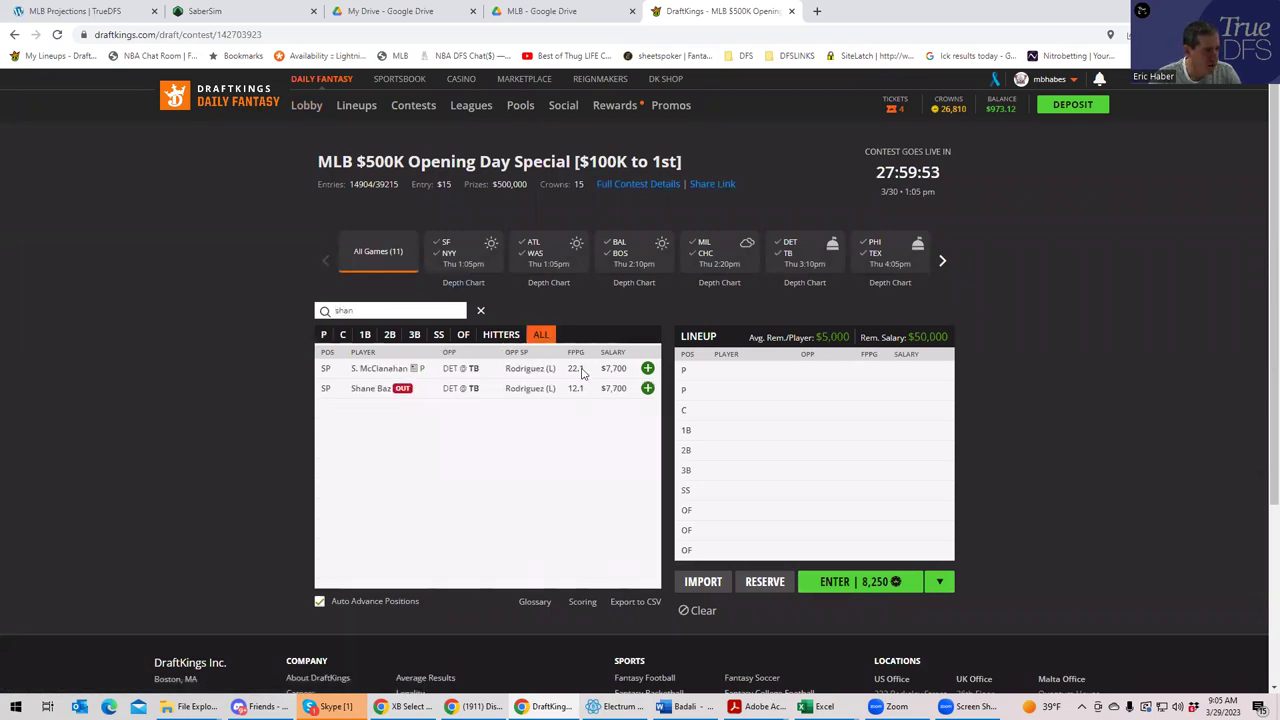
left_click(647, 368)
type("ger")
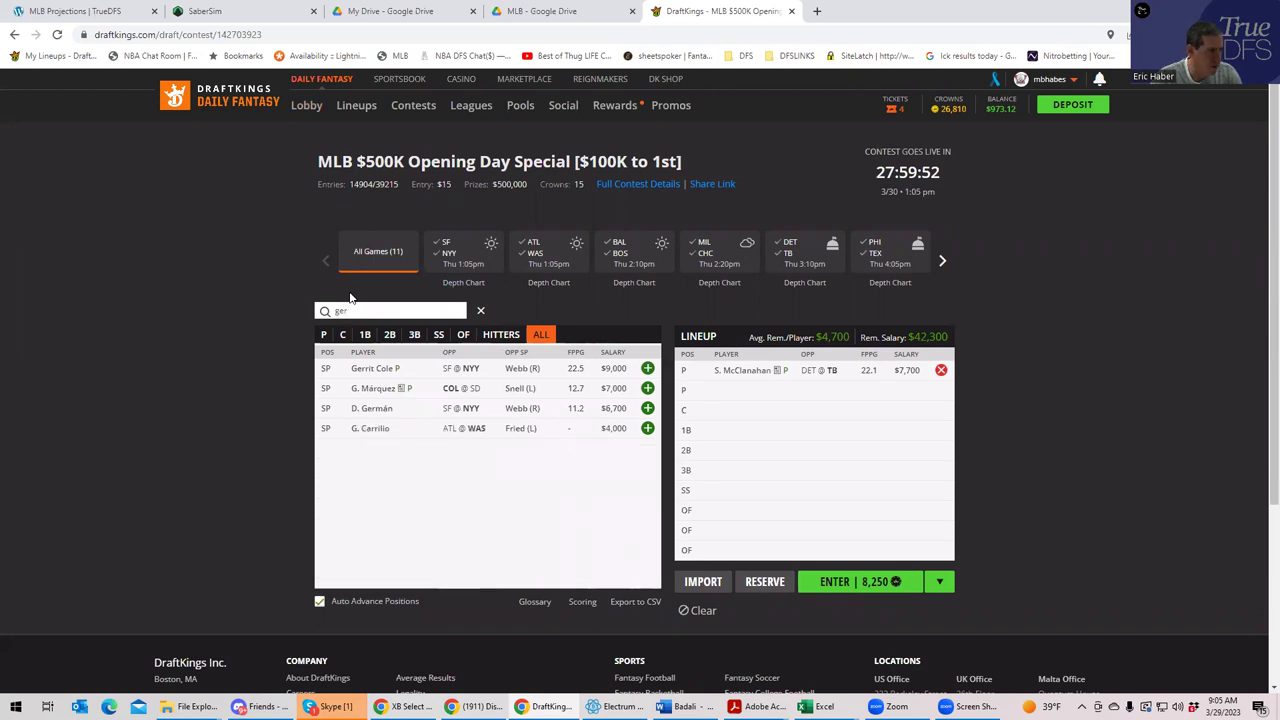
left_click(647, 368)
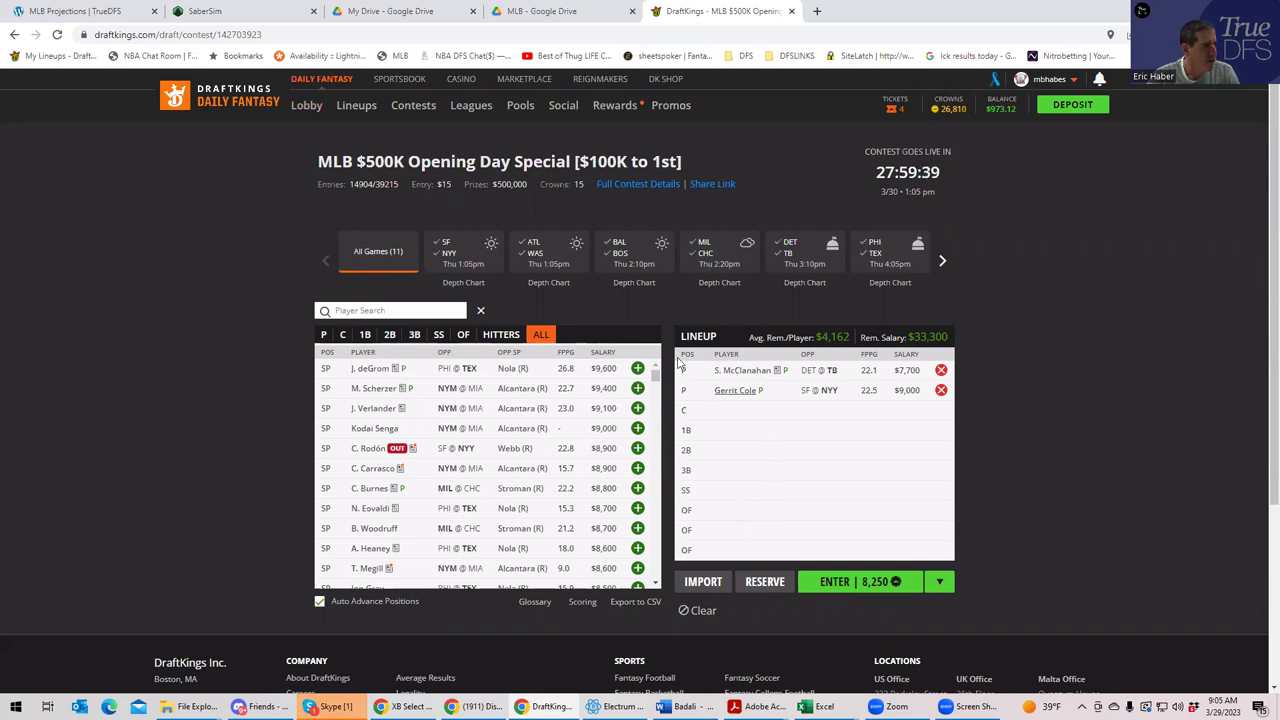
- Switch back to the TrueDFS projections and review the DK Stacks teams sorted by raw stack from highest to lowest
left_click(89, 13)
left_click(469, 188)
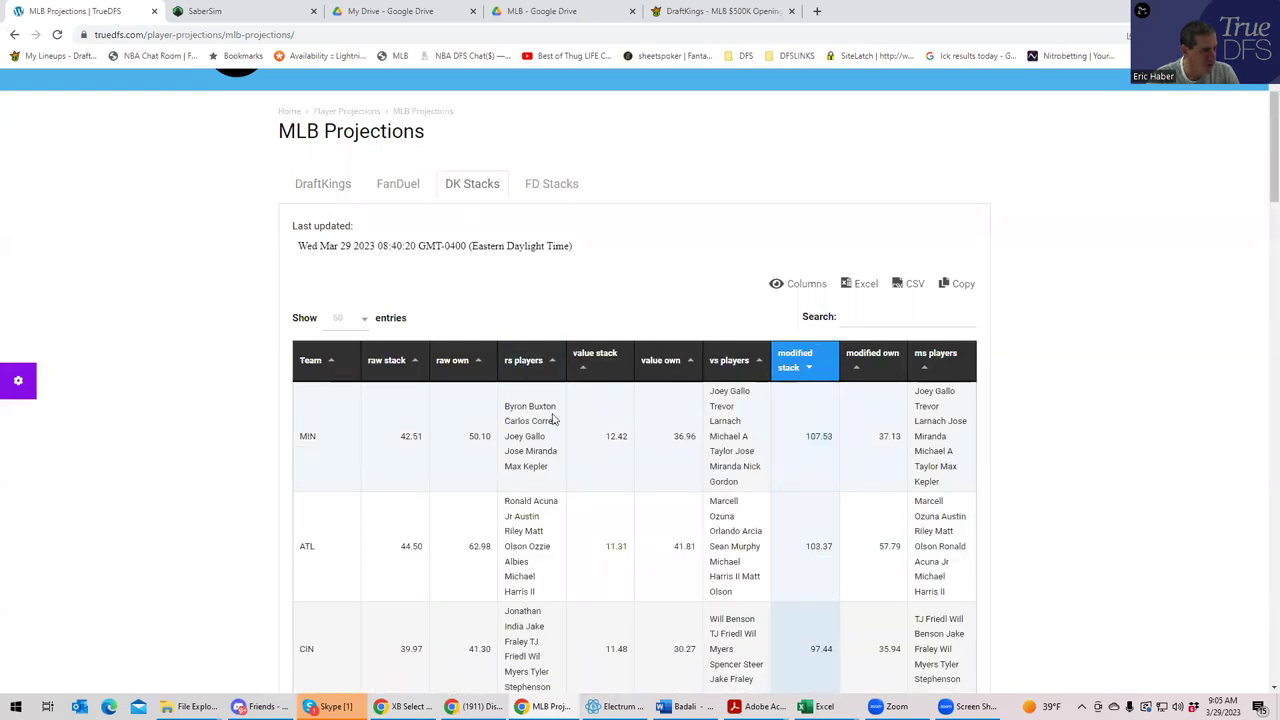
left_click(415, 362)
left_click(415, 362)
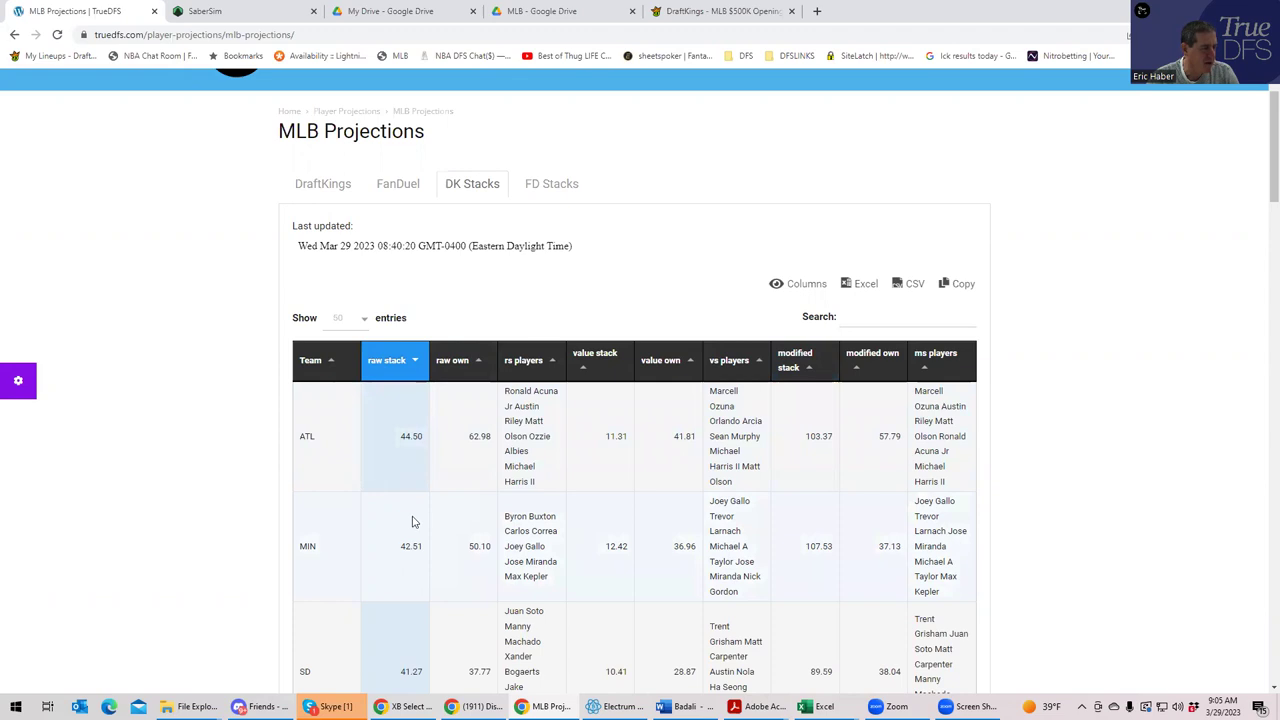
scroll(437, 585, "down", 2)
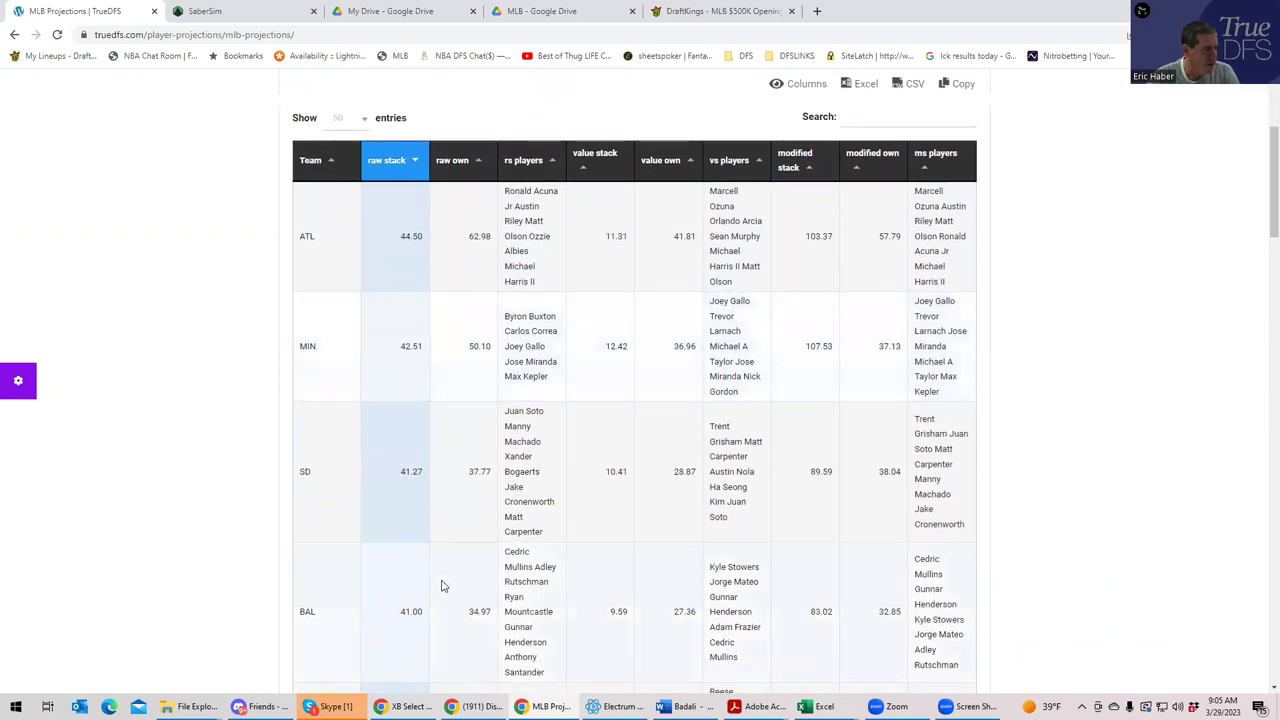
scroll(441, 572, "down", 2)
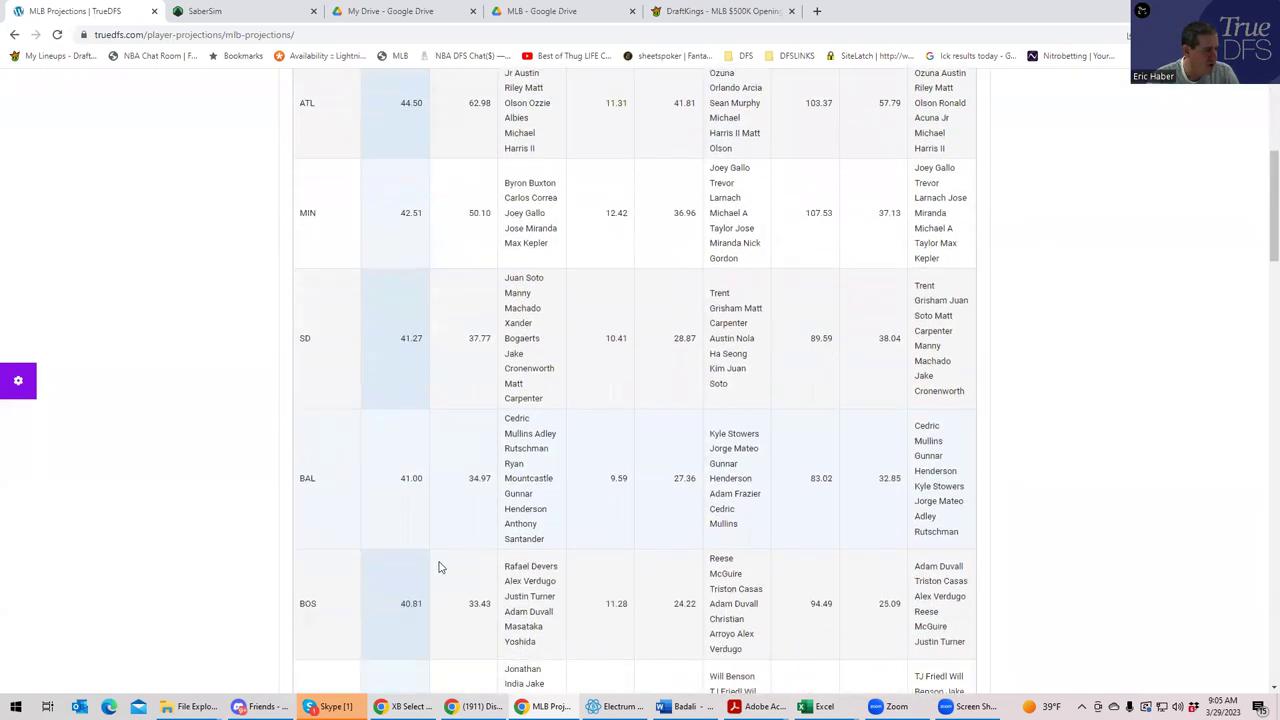
- Sort the DK Stacks teams by modified stack from highest to lowest and review the leading teams
scroll(440, 567, "down", 2)
scroll(443, 540, "up", 8)
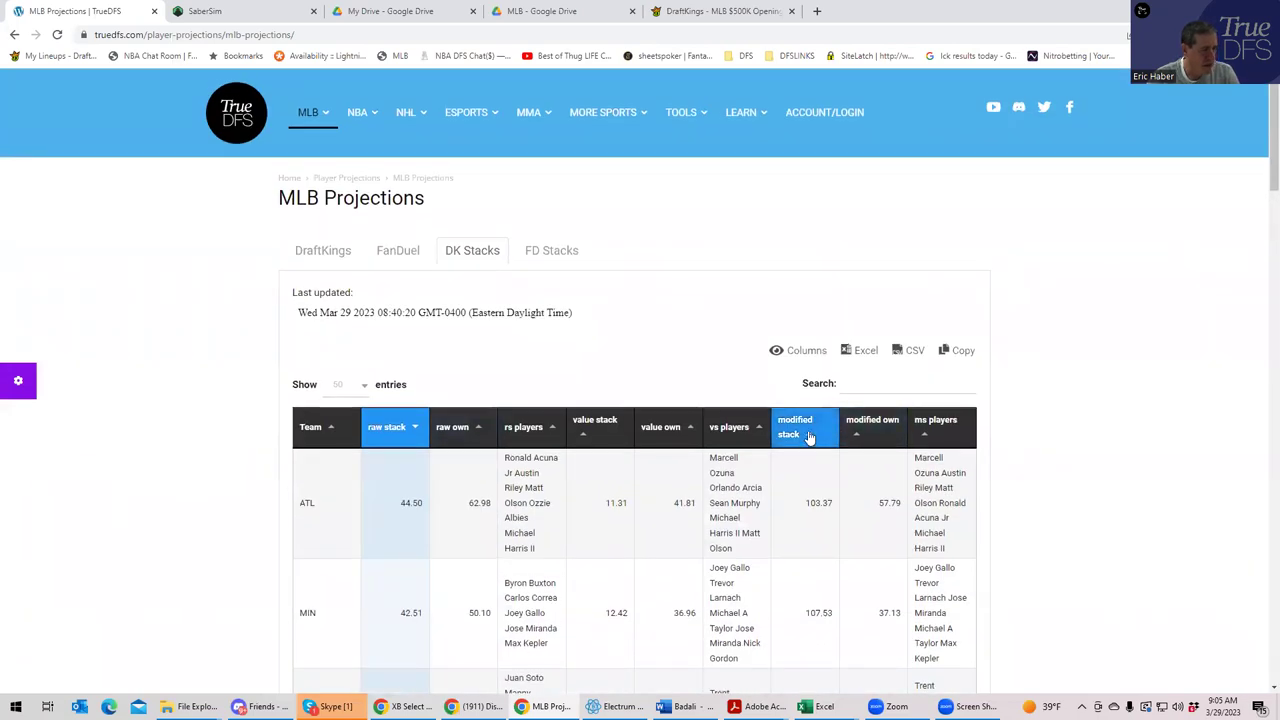
left_click(810, 438)
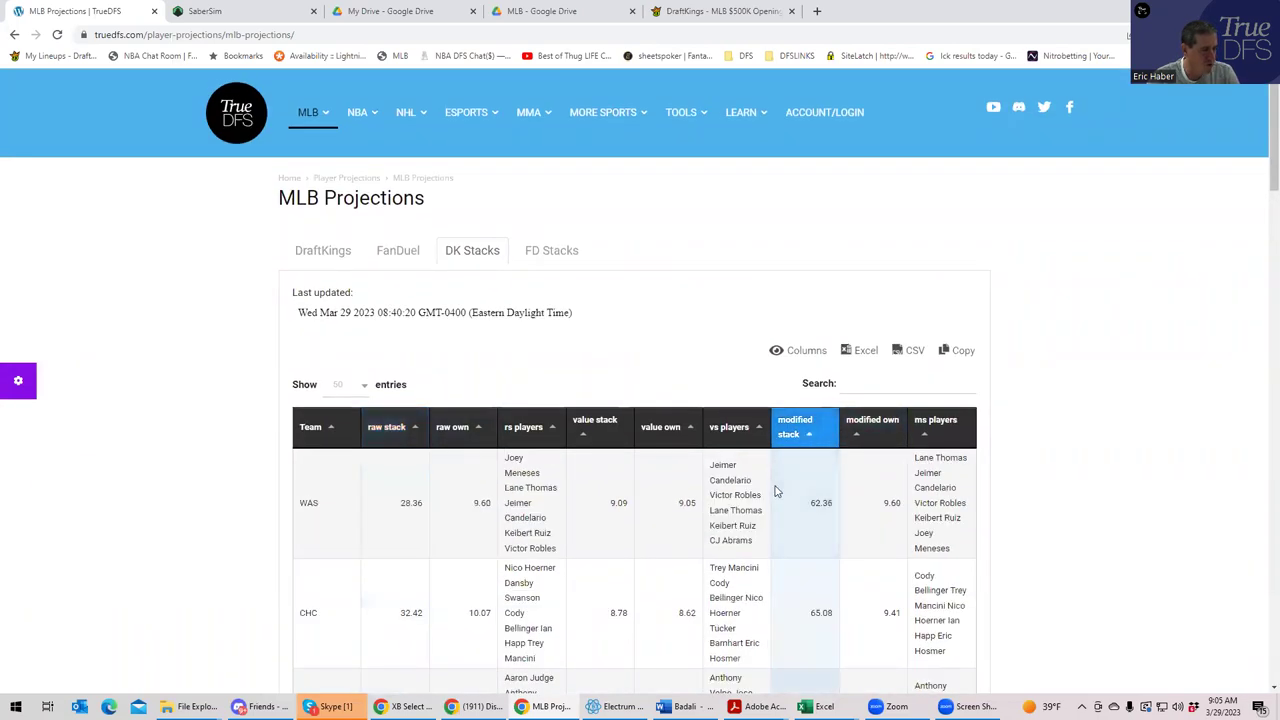
left_click(814, 443)
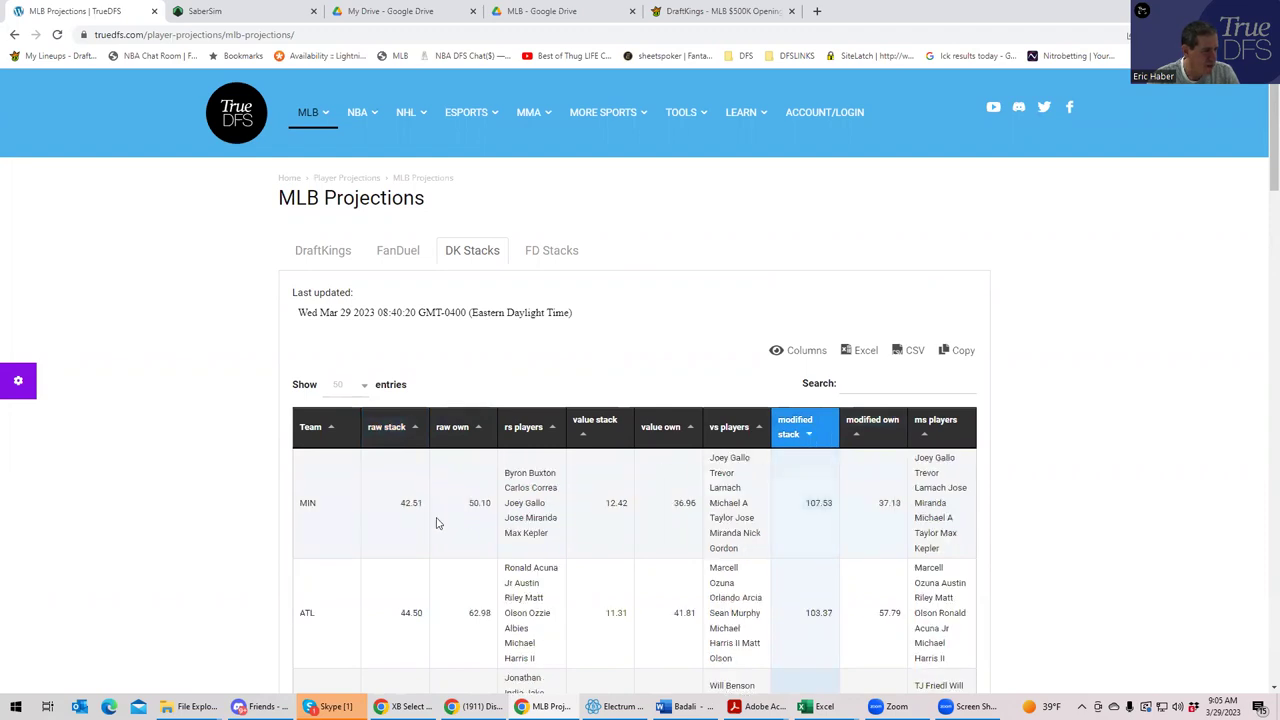
scroll(436, 532, "down", 1)
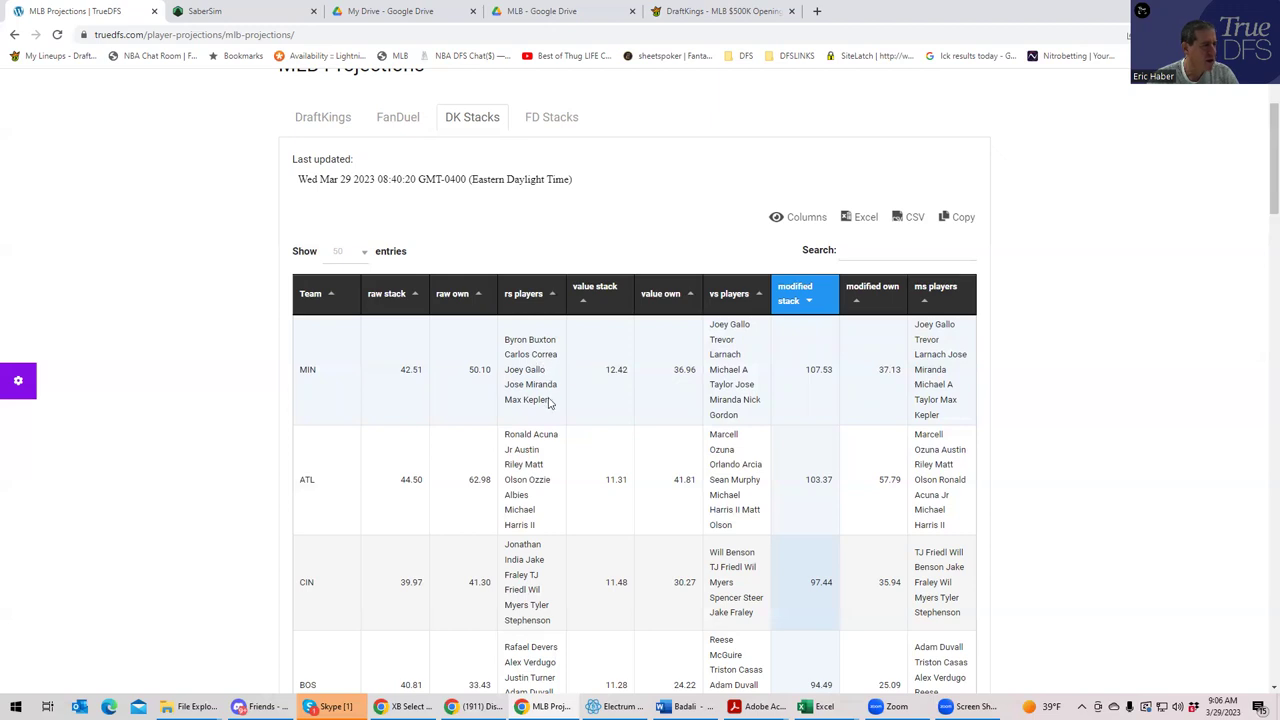
- Switch to the DraftKings lineup, filter the player pool to the MIN @ KC game and add J. Miranda at first base
left_click(714, 12)
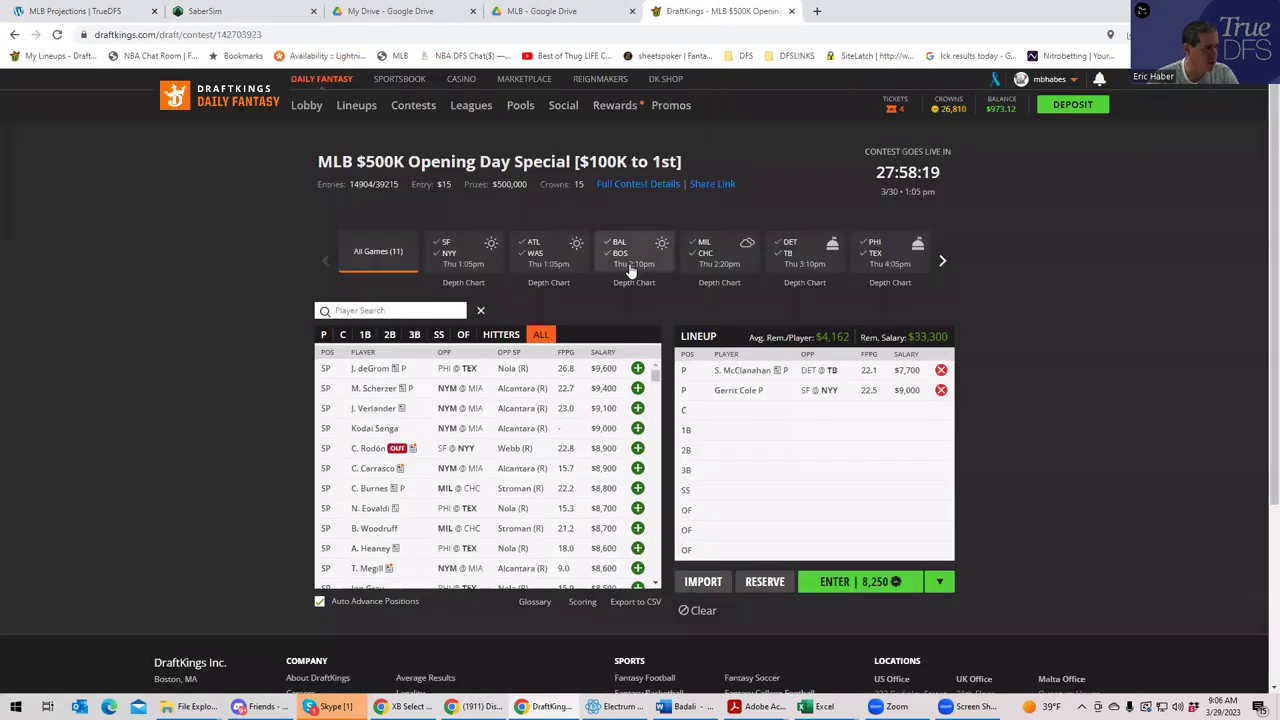
left_click(938, 262)
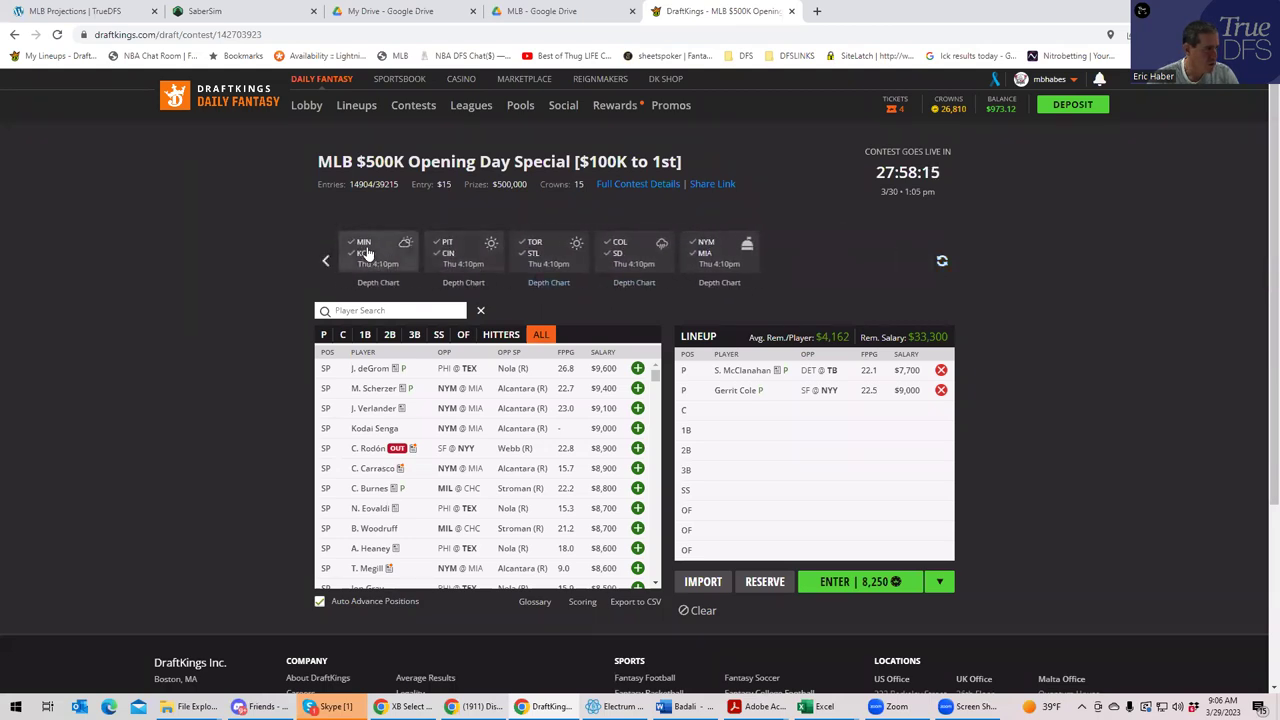
left_click(372, 256)
left_click(365, 335)
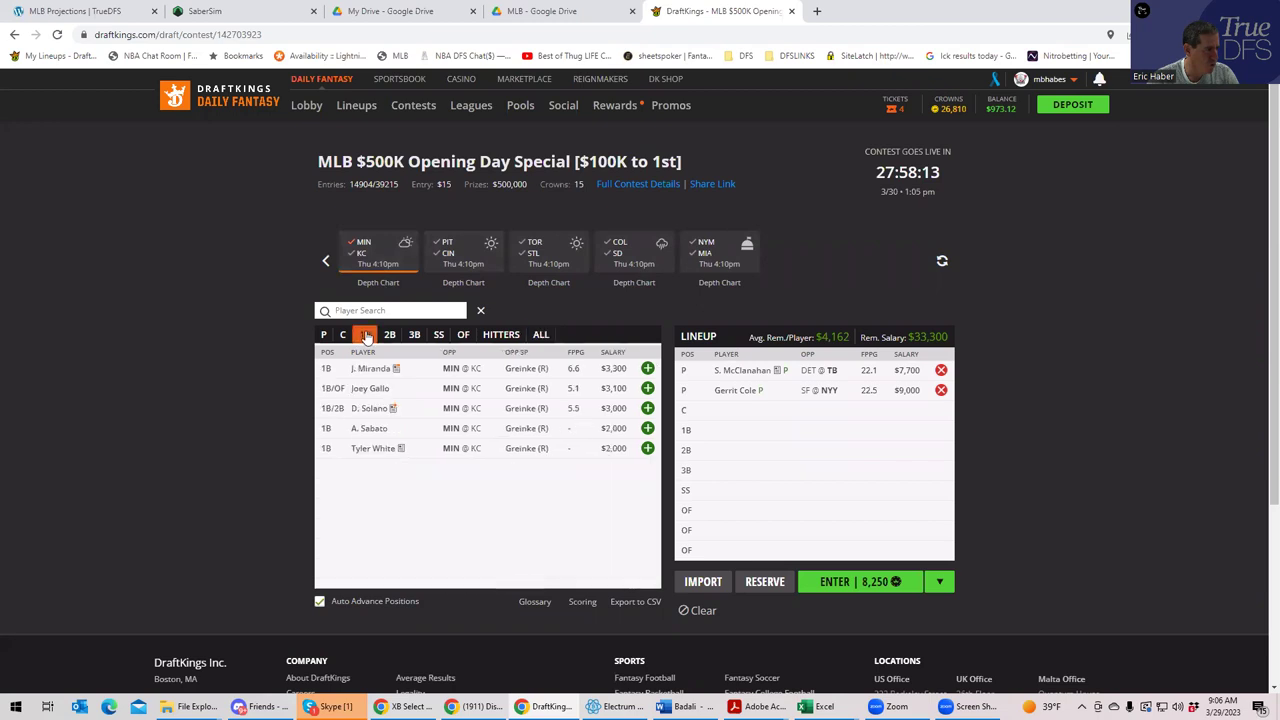
left_click(648, 369)
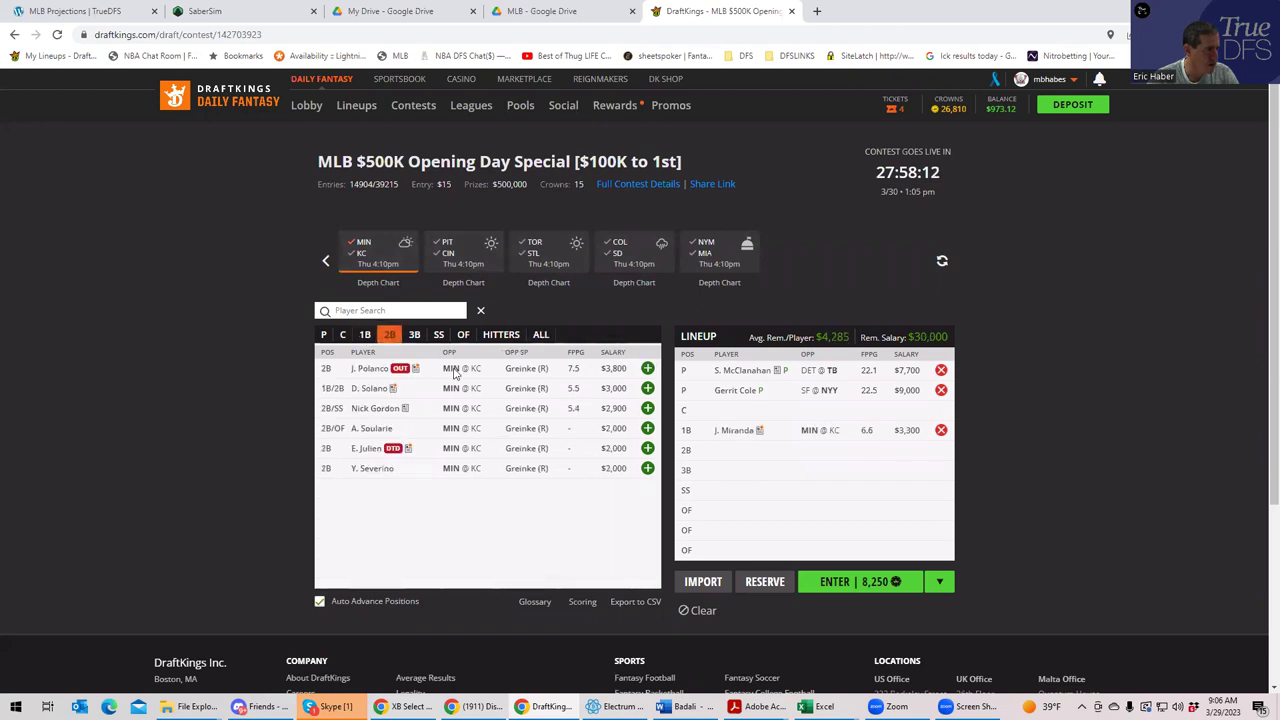
- Check the Minnesota third basemen and add C. Correa as the lineup's shortstop
left_click(412, 335)
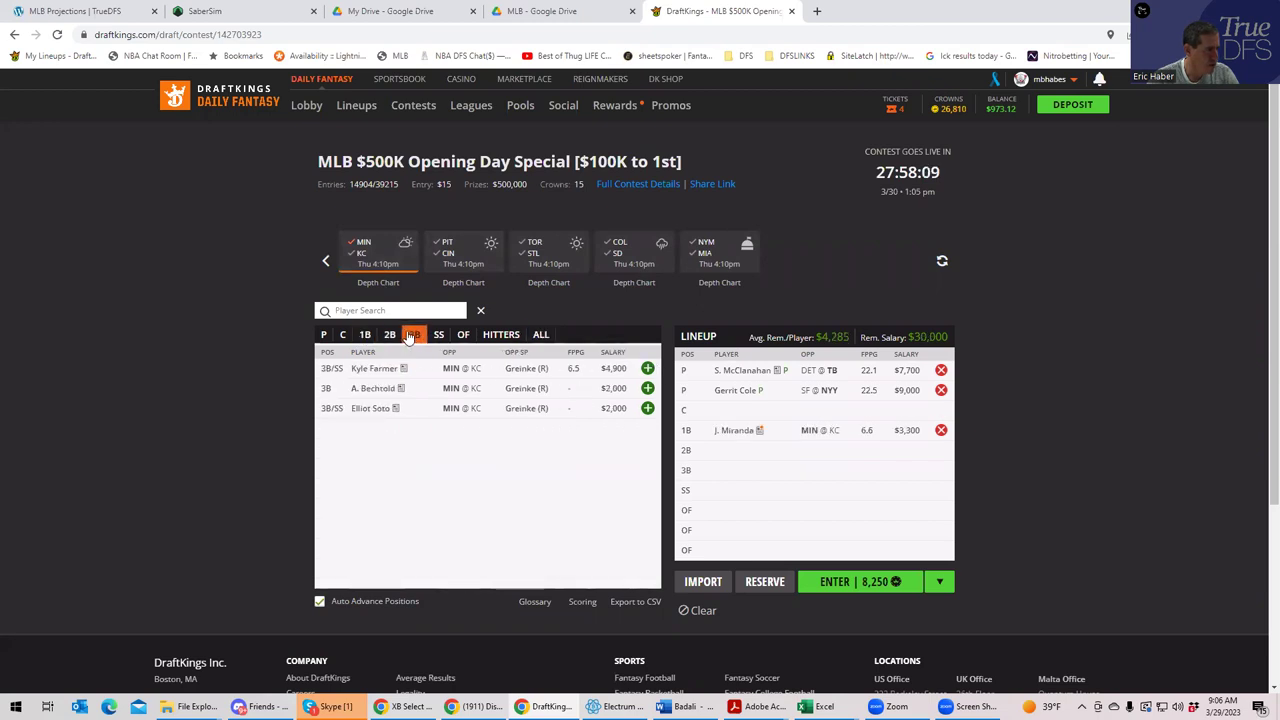
left_click(438, 334)
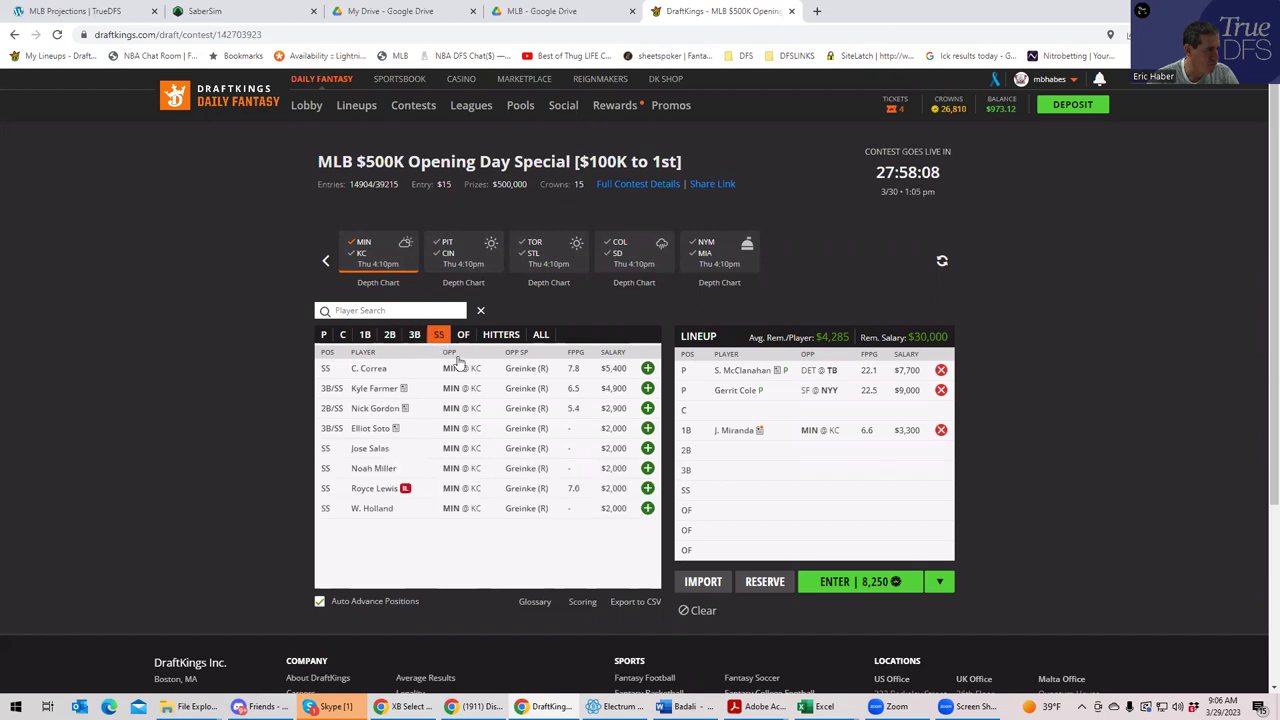
left_click(648, 368)
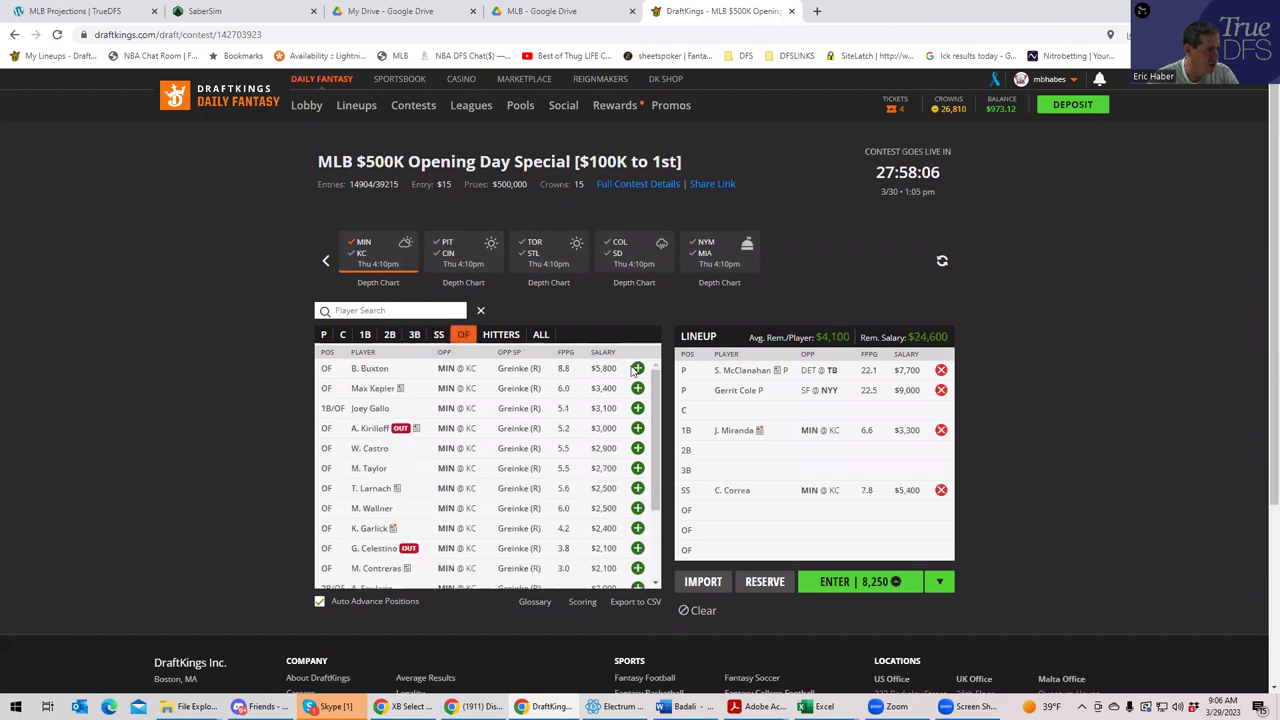
- Fill the three outfield spots with Minnesota's B. Buxton, Max Kepler and Joey Gallo
left_click(413, 335)
left_click(442, 335)
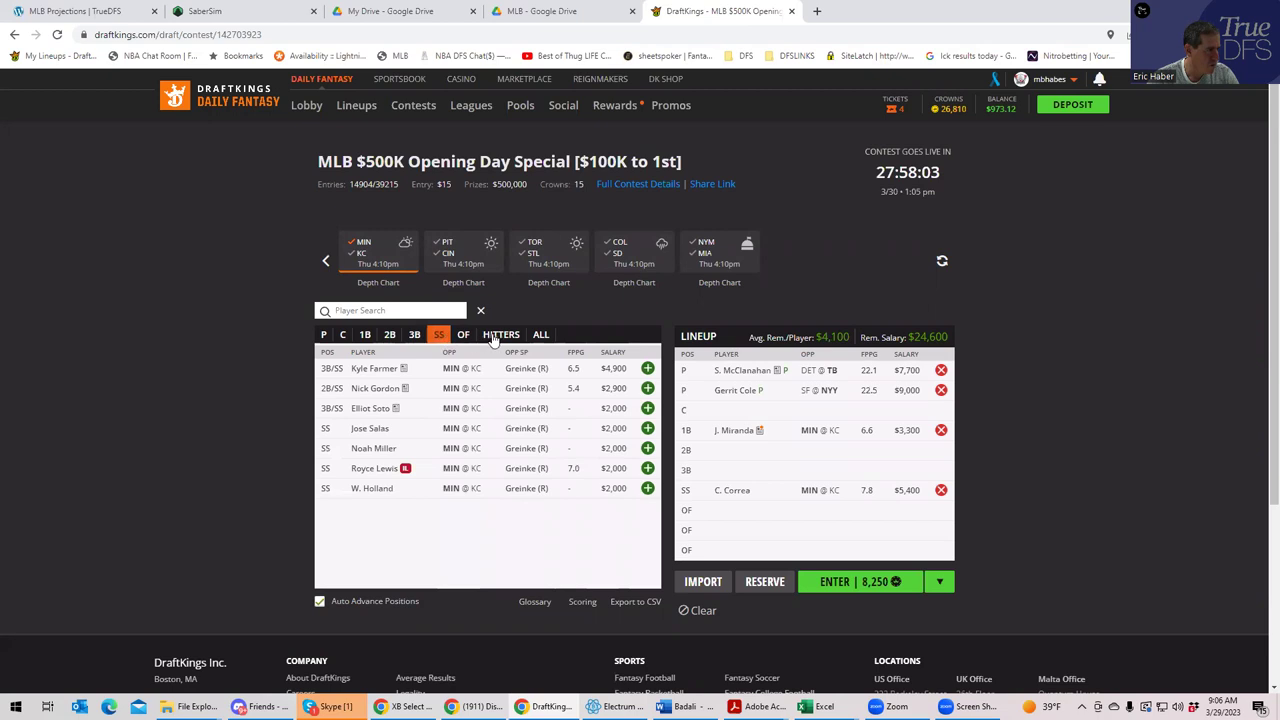
left_click(465, 335)
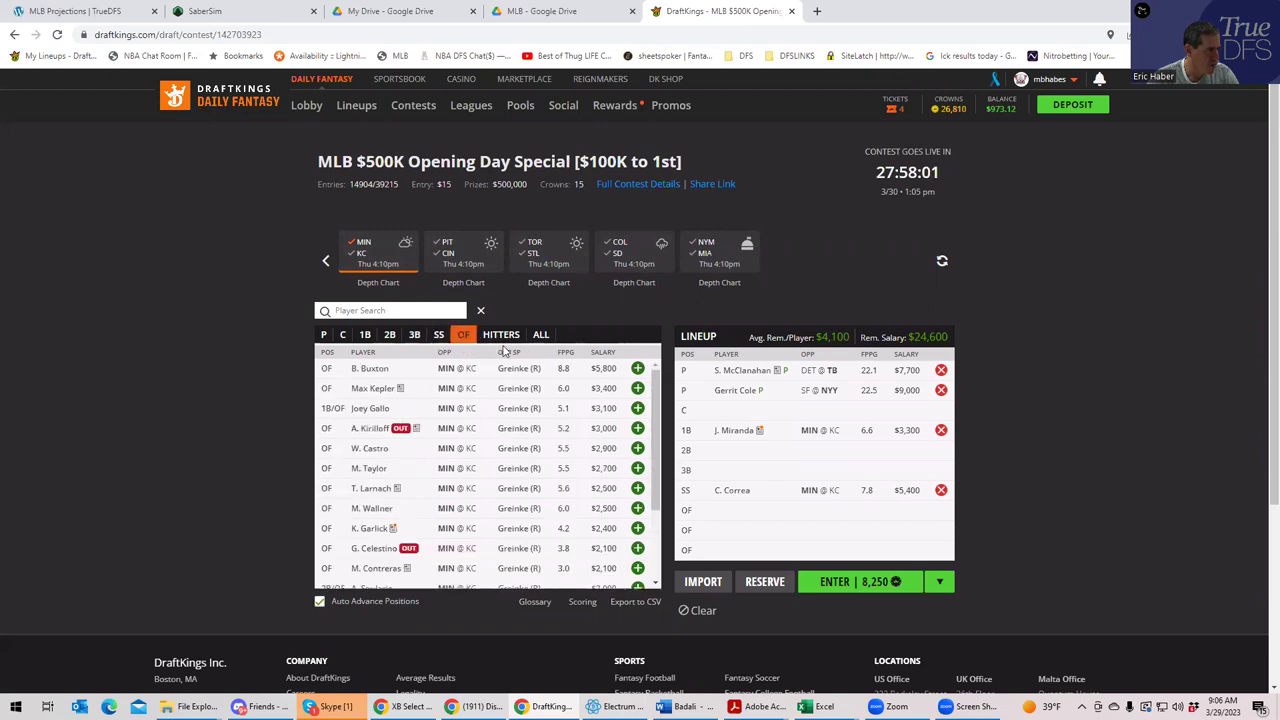
left_click(638, 369)
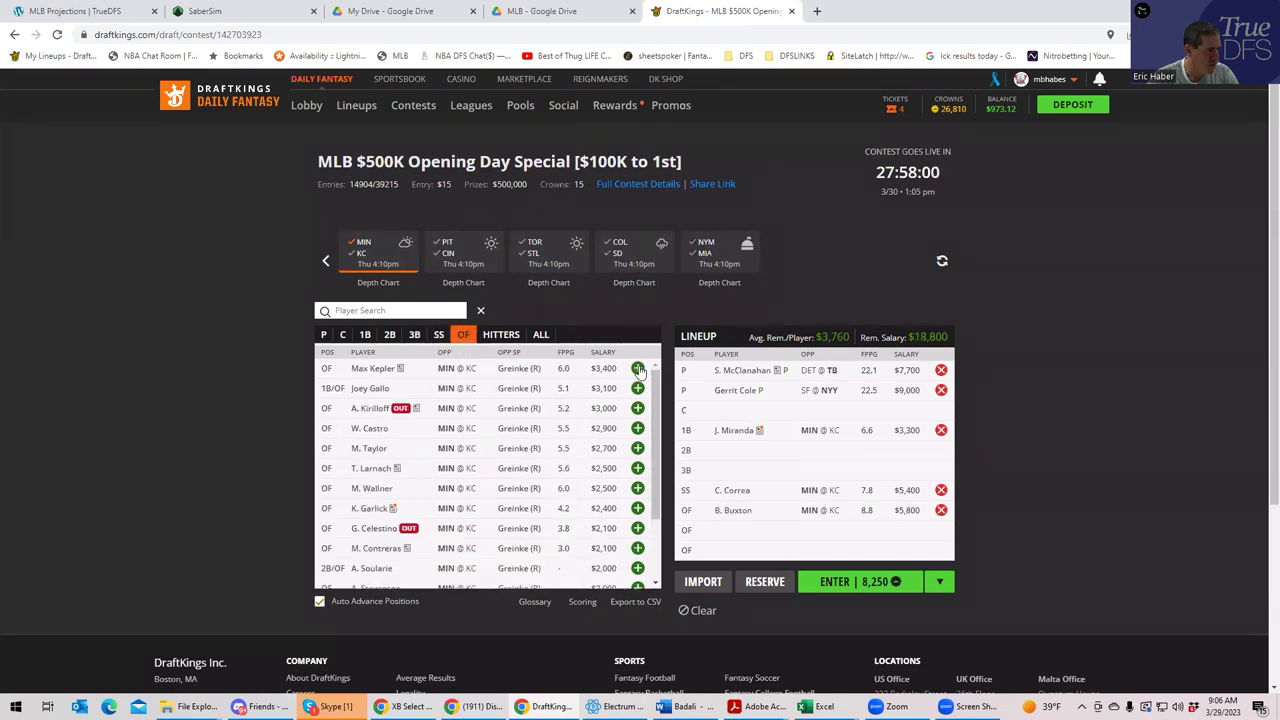
left_click(638, 369)
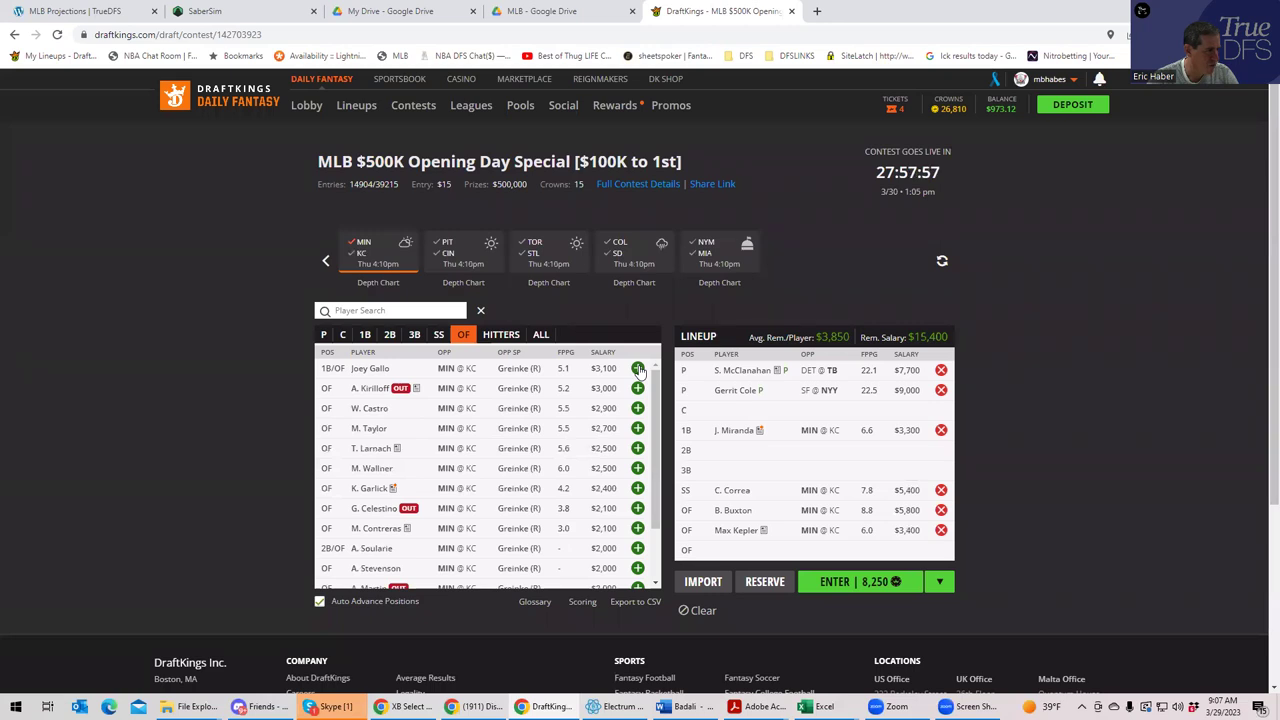
left_click(638, 369)
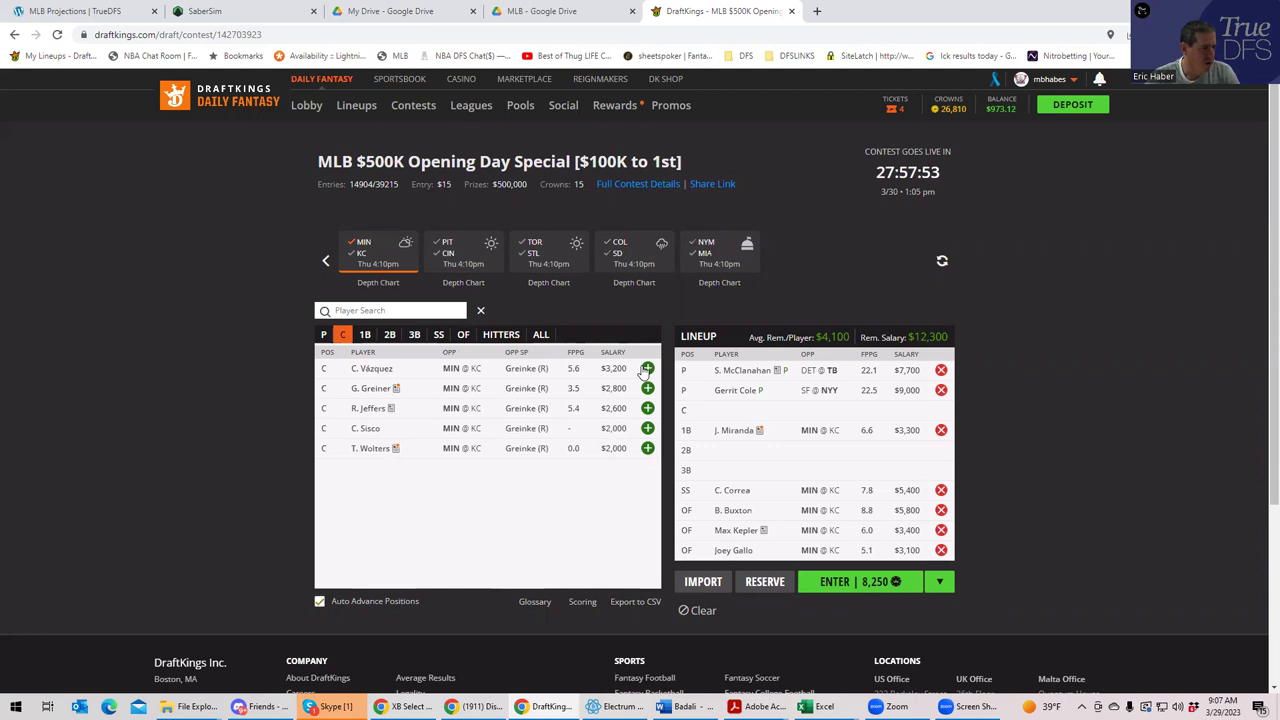
- Compare the Minnesota hitters in the DraftKings lineup with the TrueDFS DK Stacks projections for the team
left_click(112, 14)
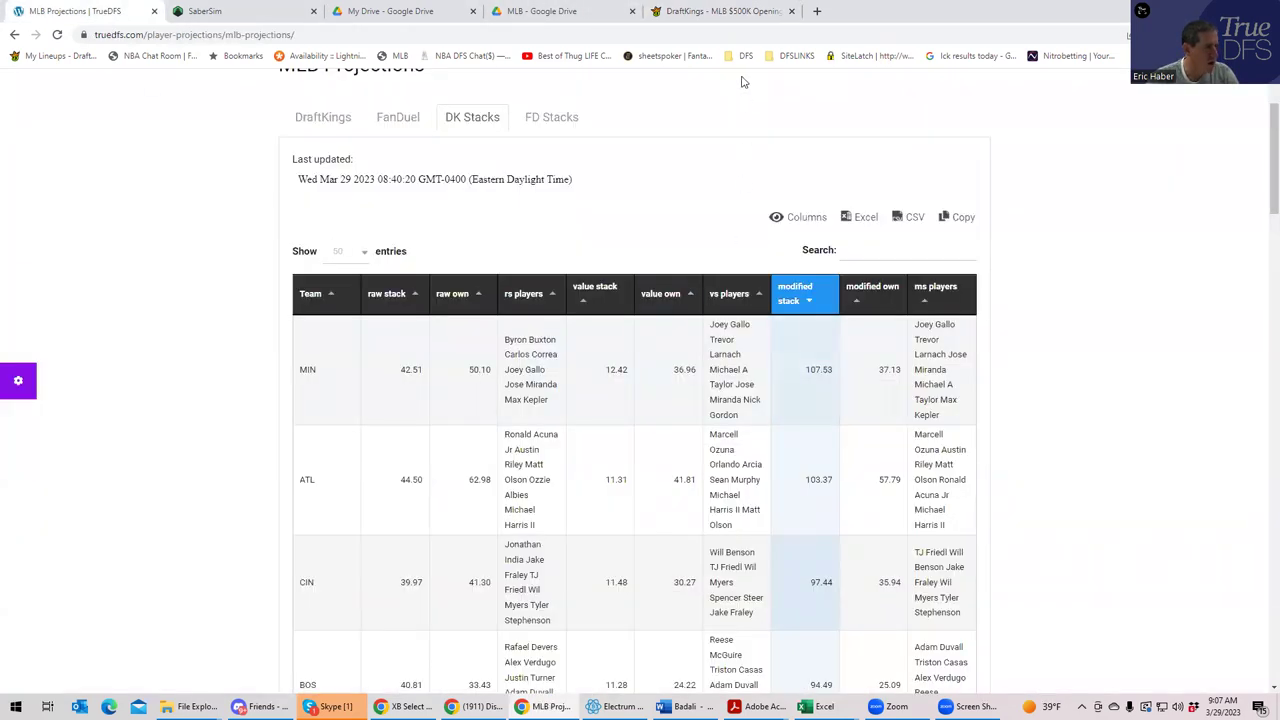
left_click(707, 14)
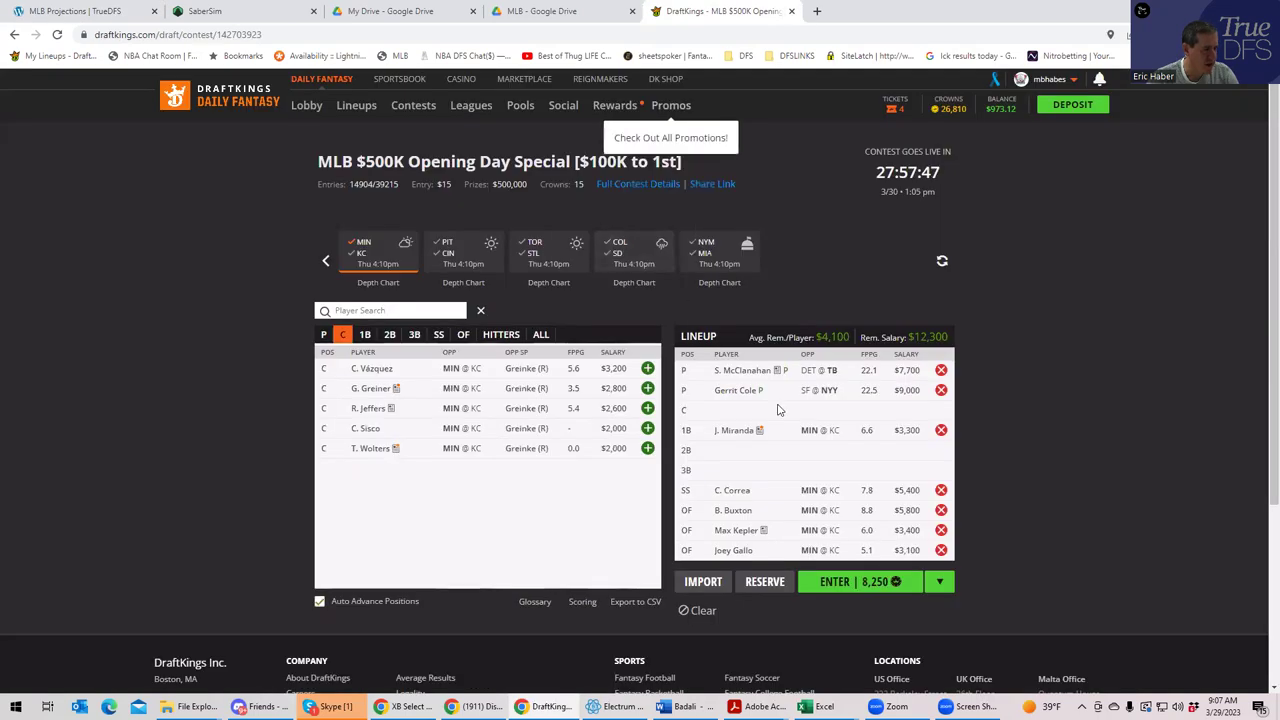
left_click(128, 12)
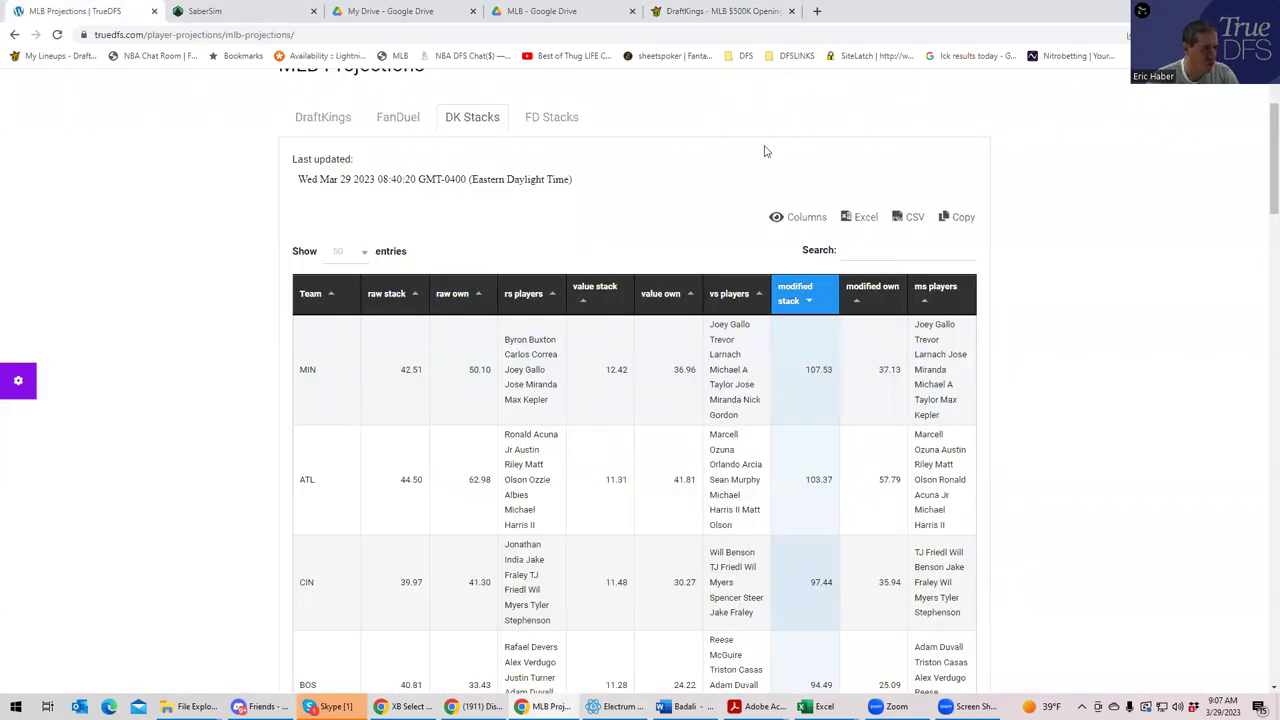
key("ctrl+shift+Tab")
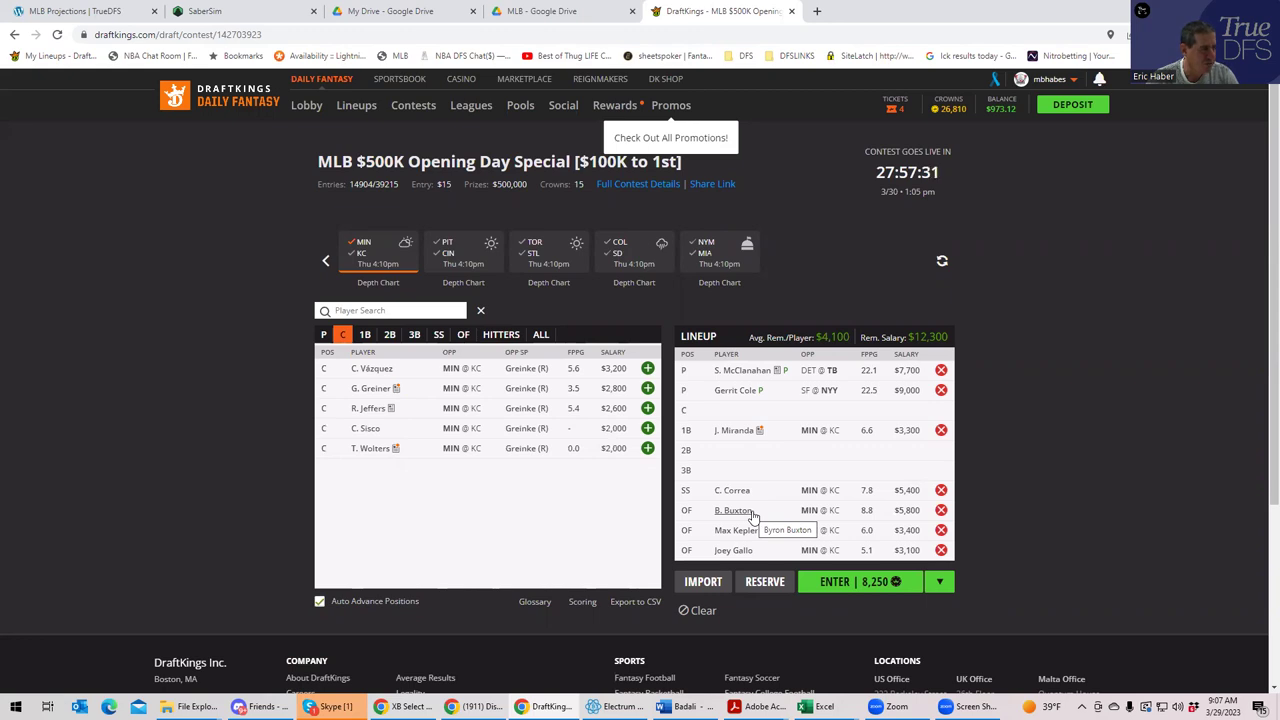
left_click(84, 13)
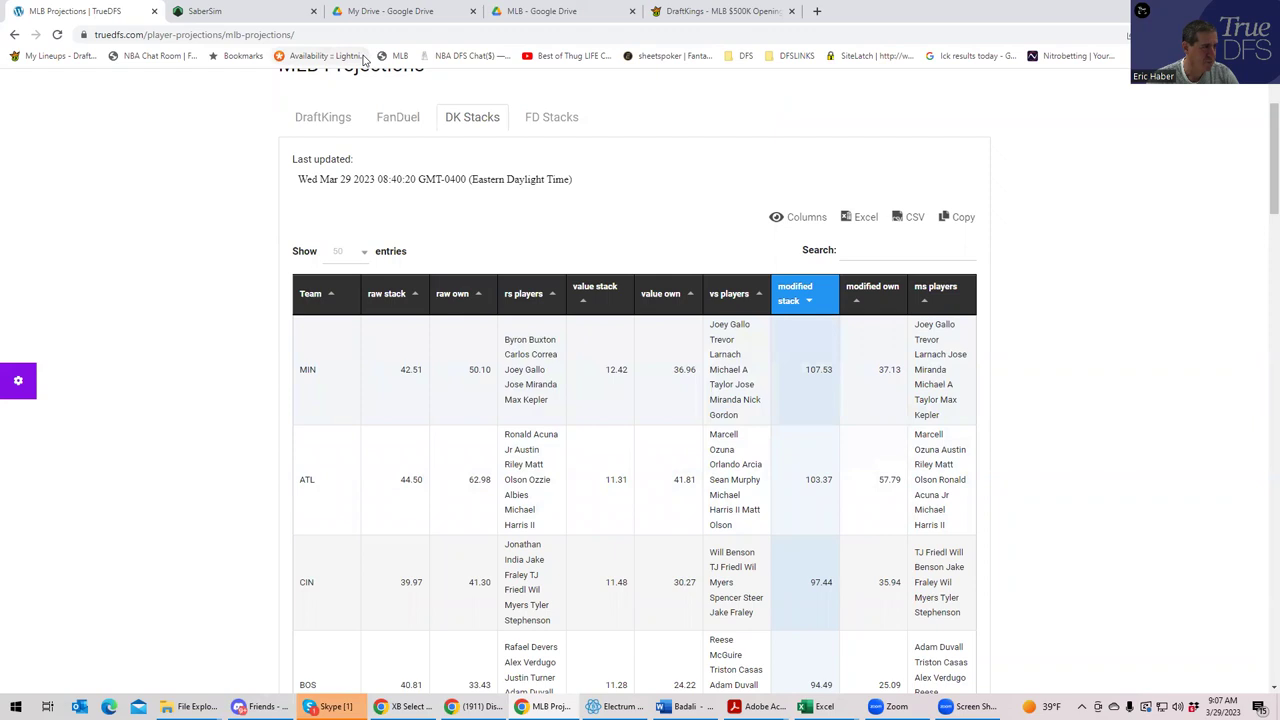
left_click(720, 10)
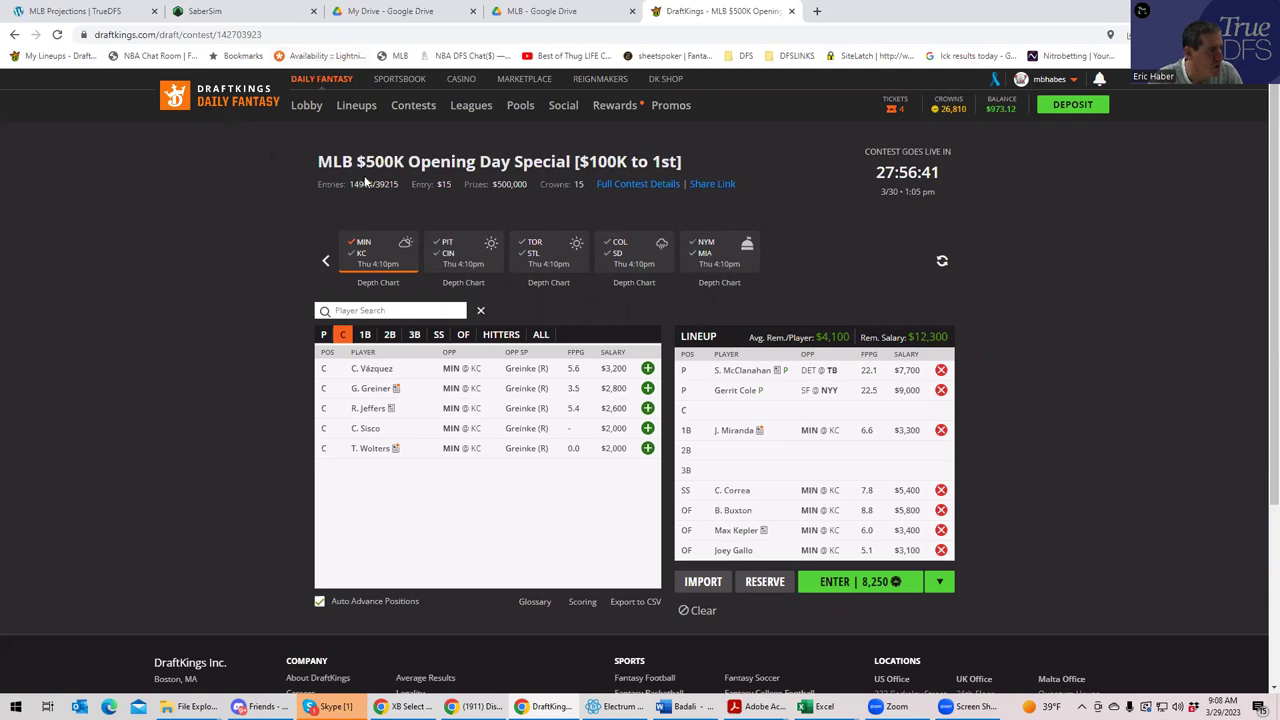
- Switch to TrueDFS, open the DraftKings player projections and review the players ranked by Sheets Value Score
left_click(75, 11)
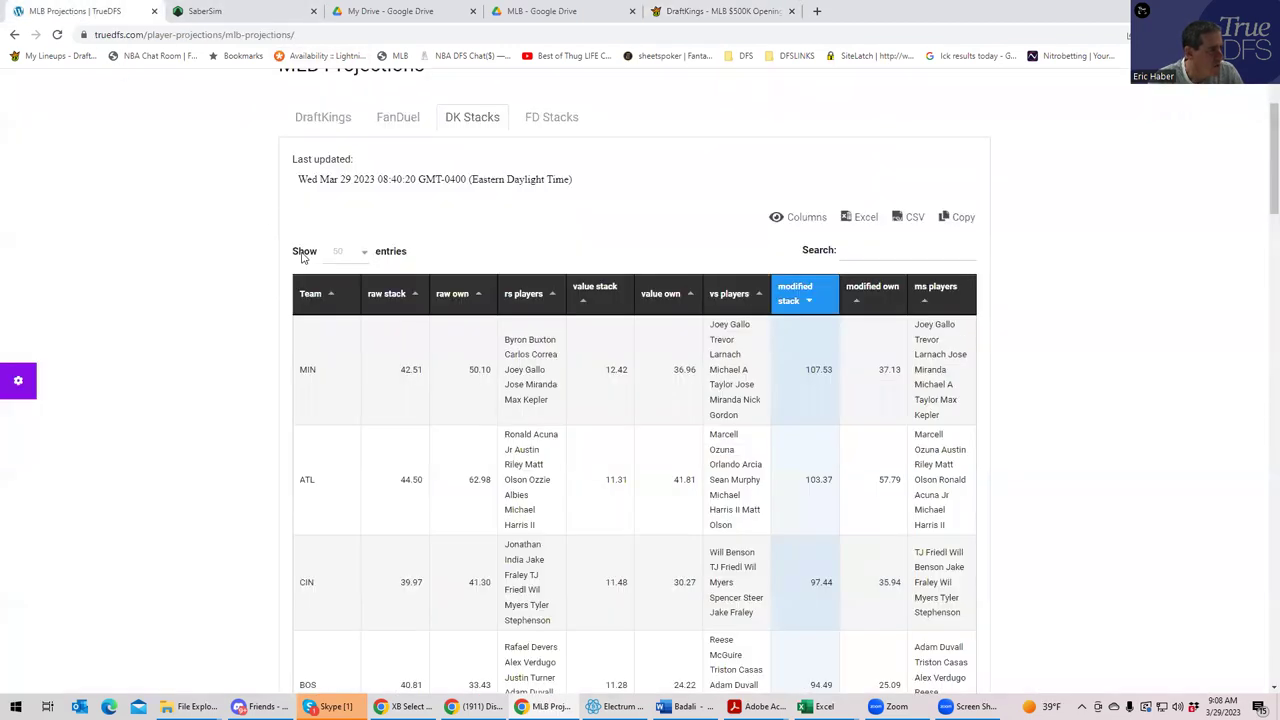
left_click(329, 121)
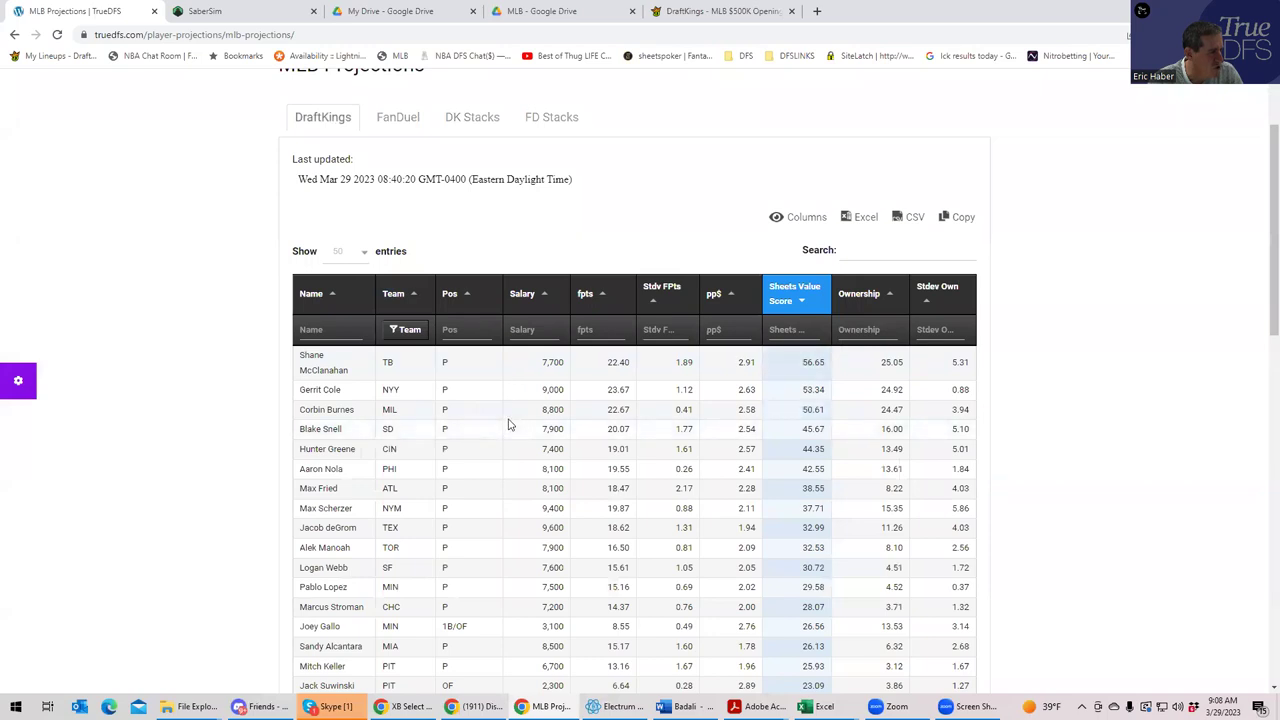
scroll(508, 424, "down", 2)
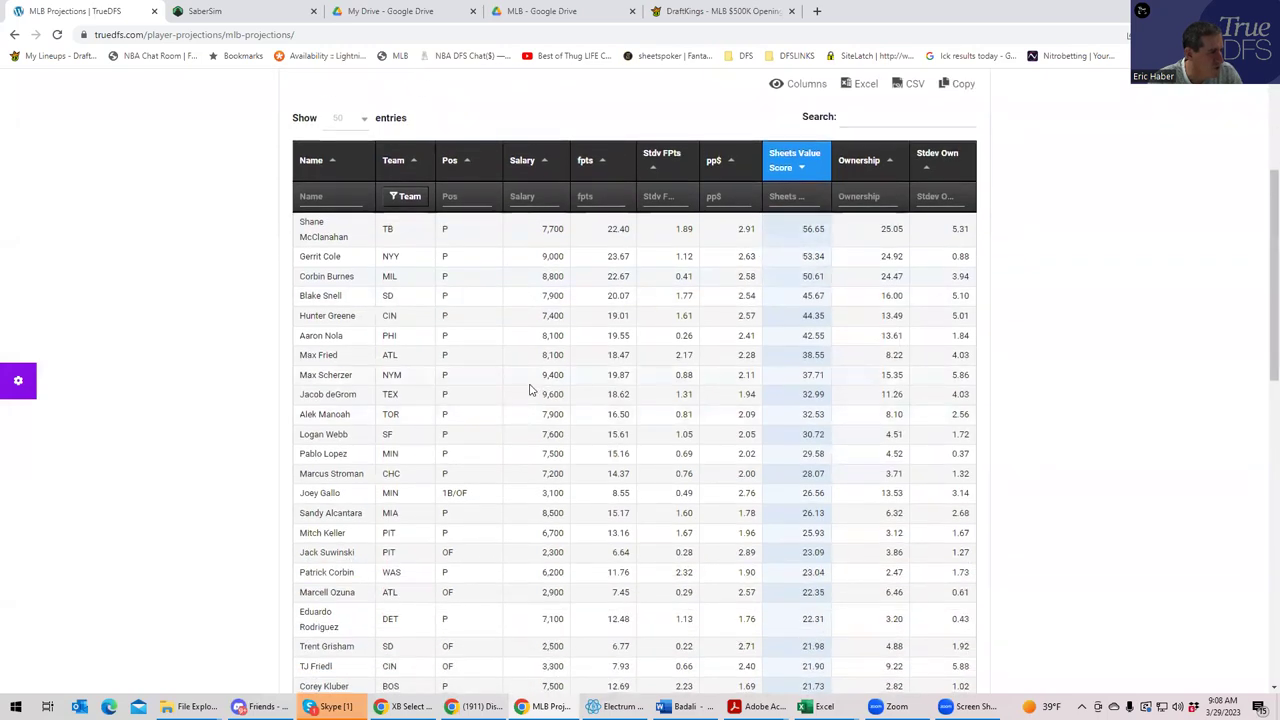
scroll(529, 393, "down", 1)
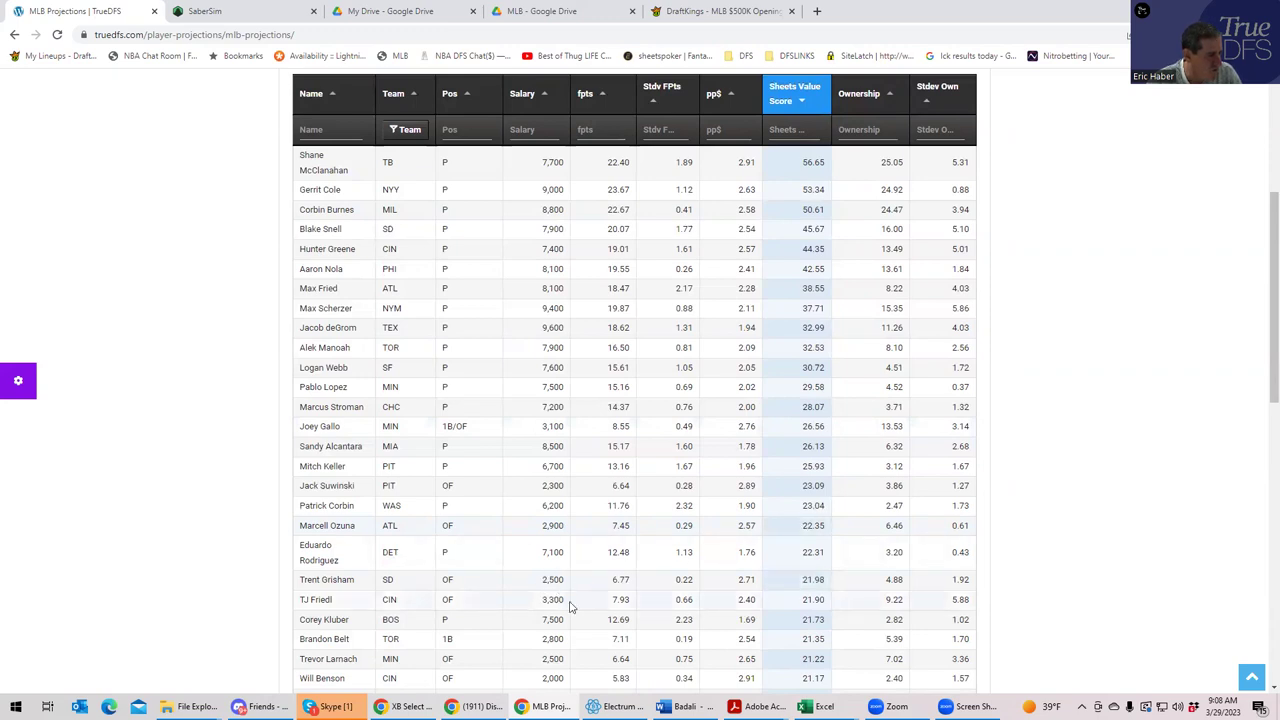
scroll(553, 620, "down", 2)
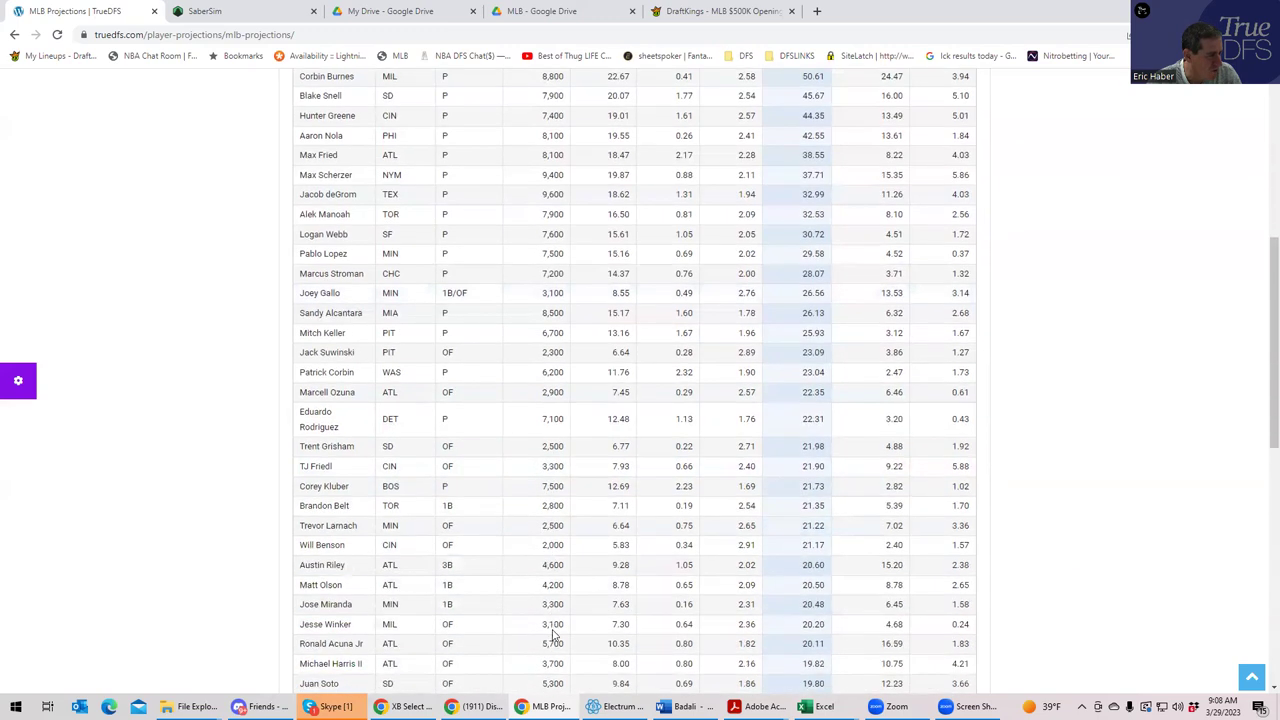
scroll(558, 617, "up", 2)
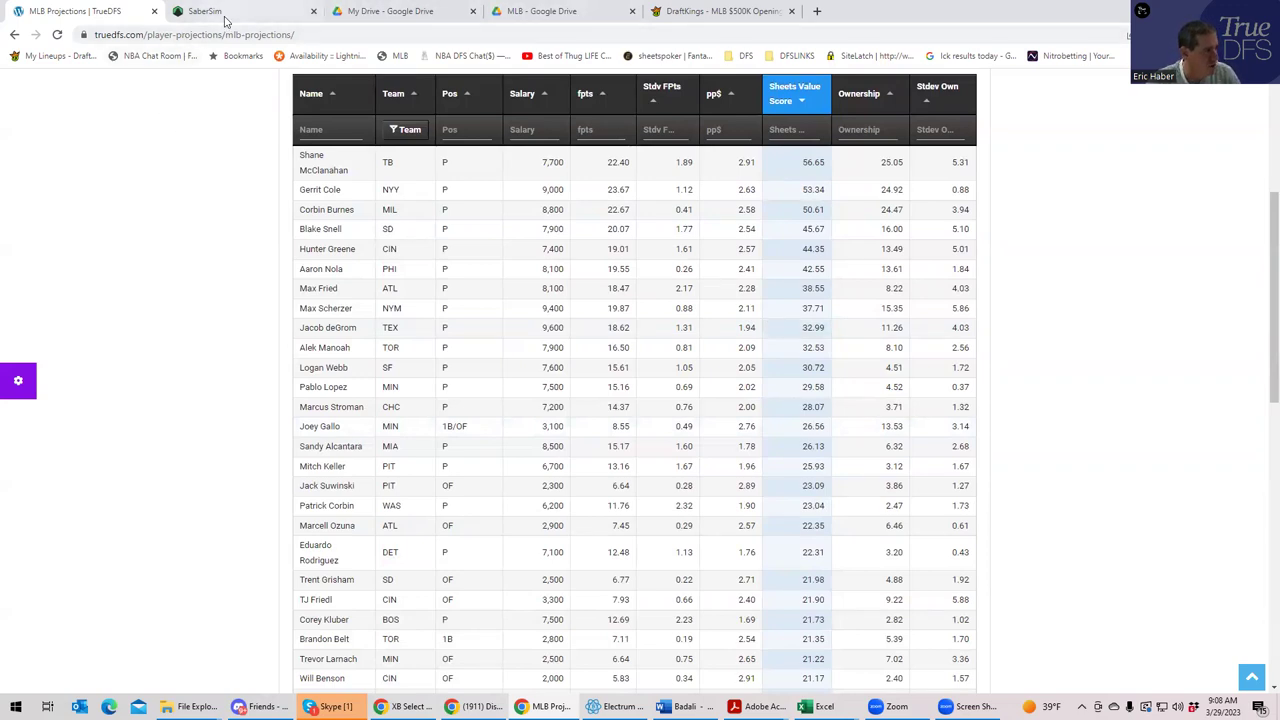
left_click(518, 12)
left_click(393, 10)
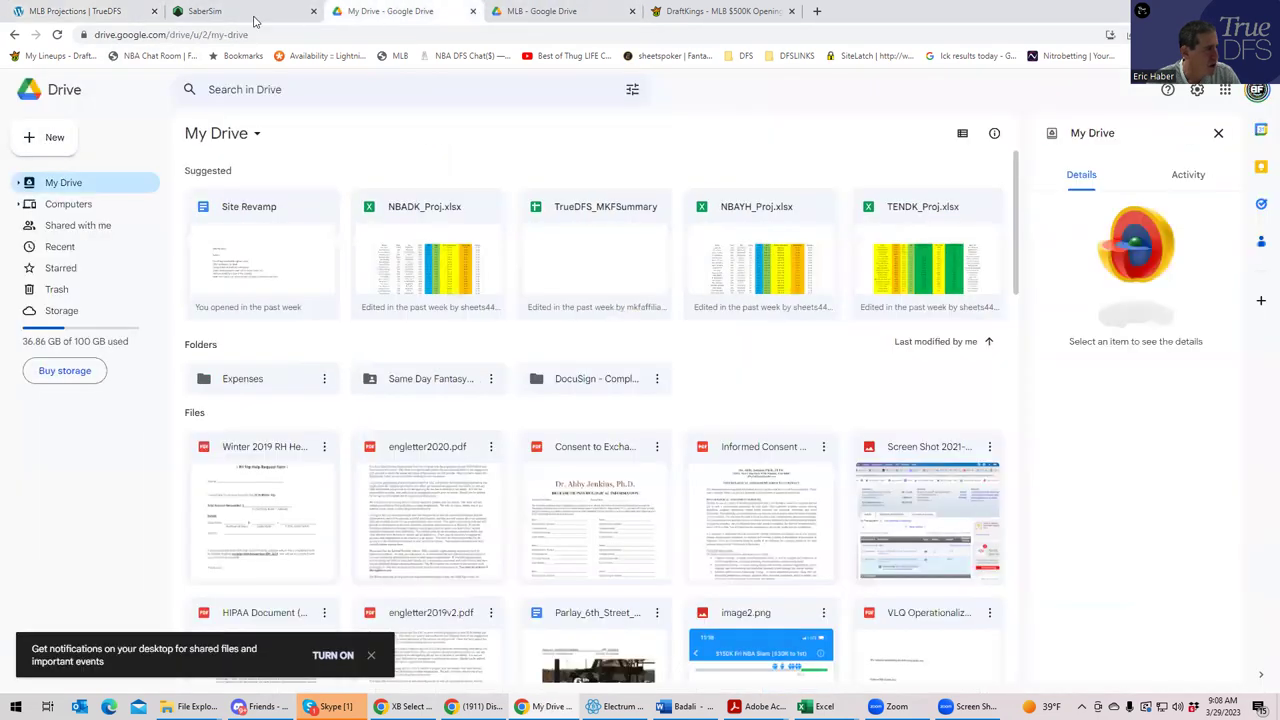
left_click(100, 11)
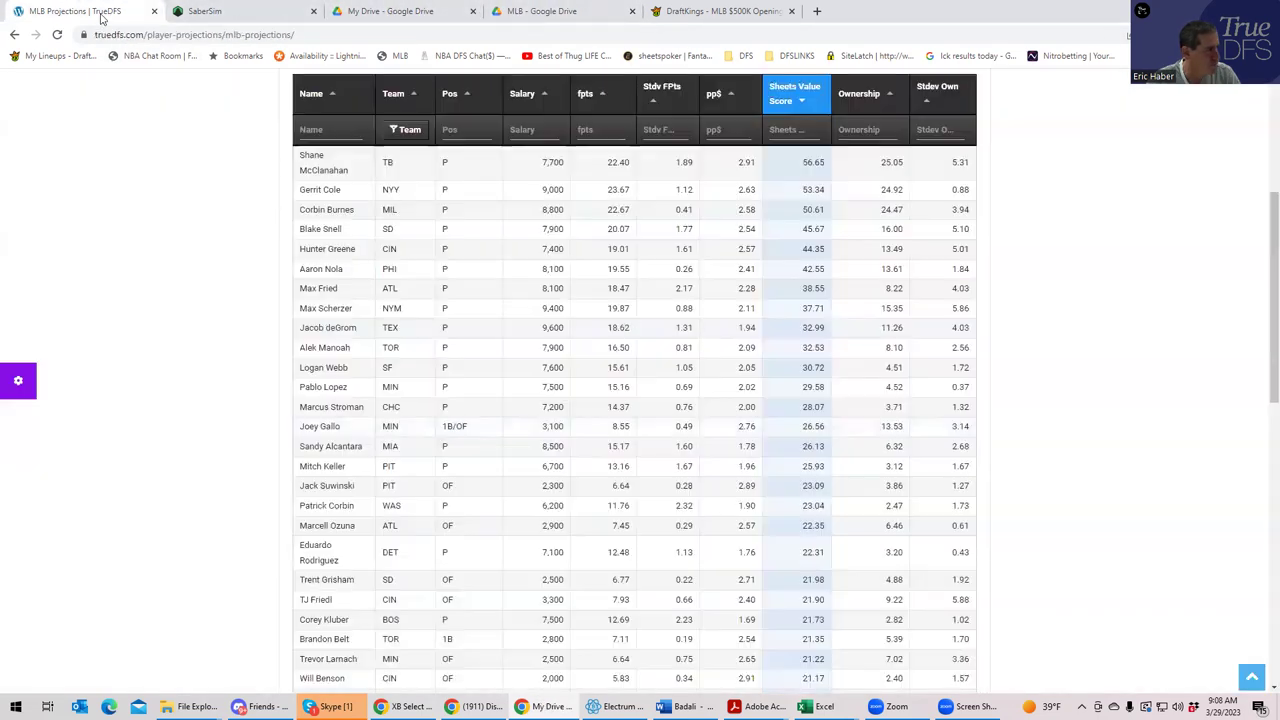
- Sort the TrueDFS DraftKings player projections by position and page through to page 7 to compare the catchers
left_click(698, 14)
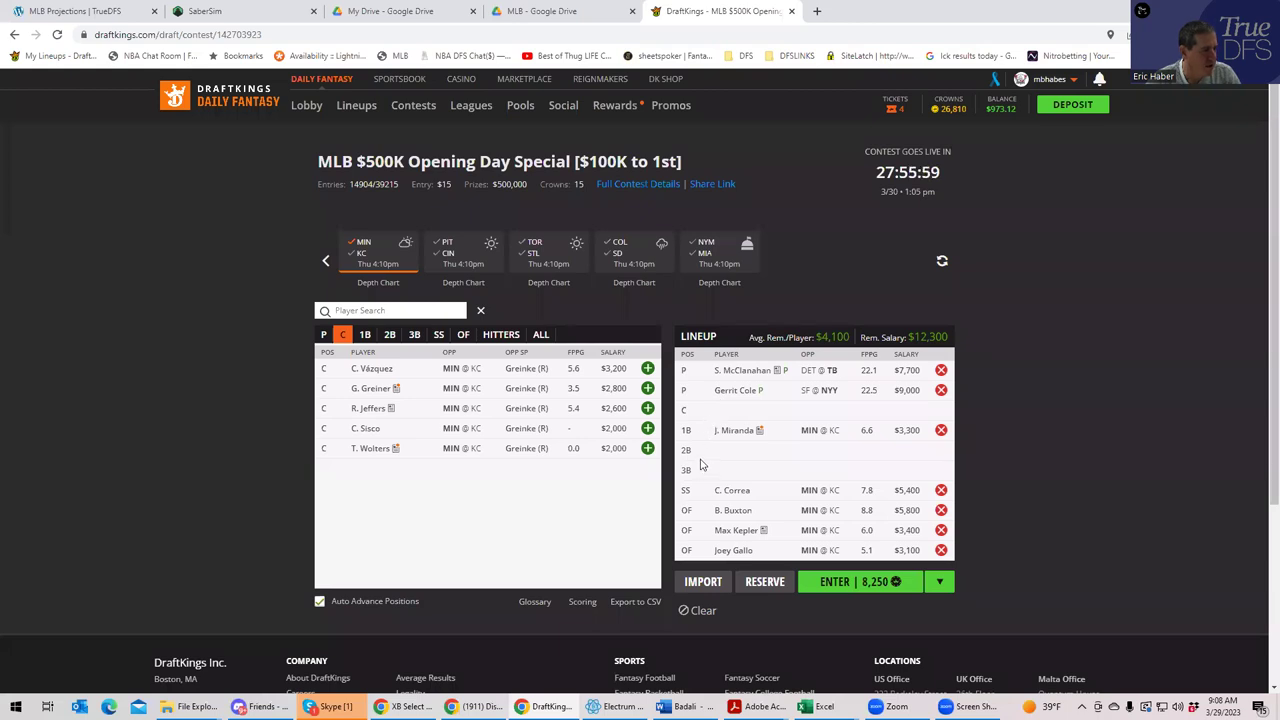
left_click(108, 8)
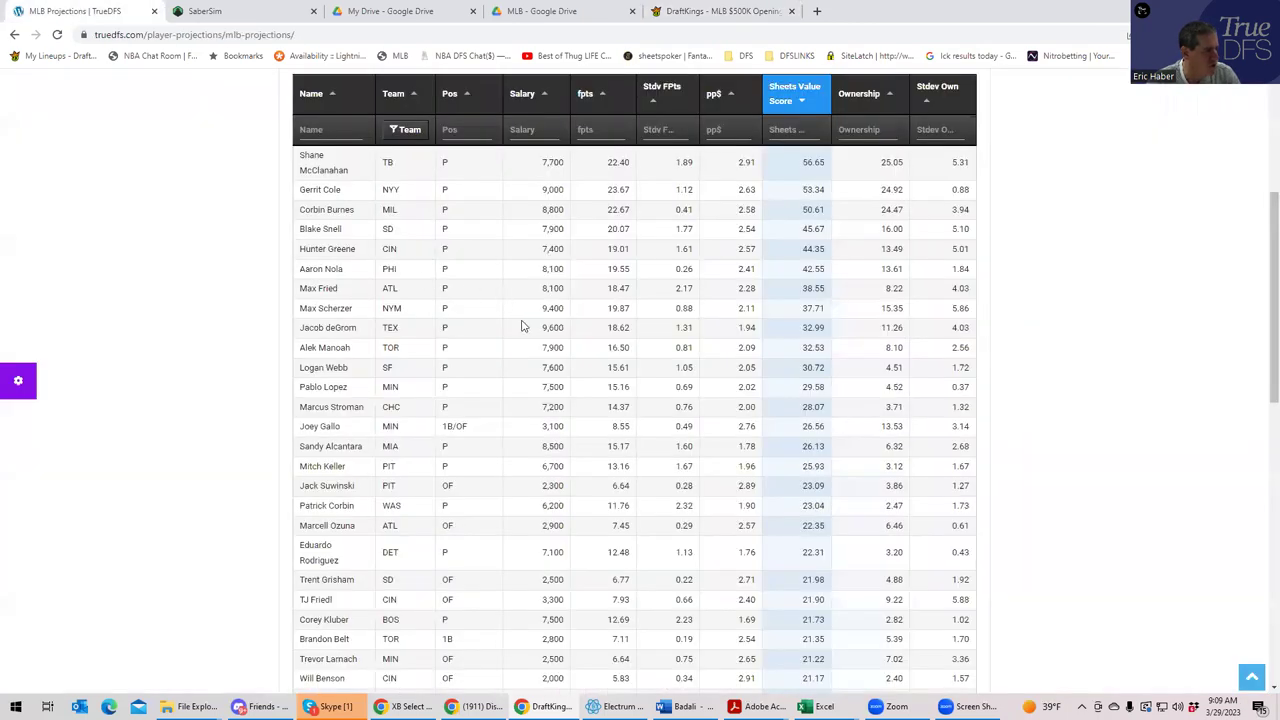
scroll(521, 325, "up", 1)
left_click(471, 229)
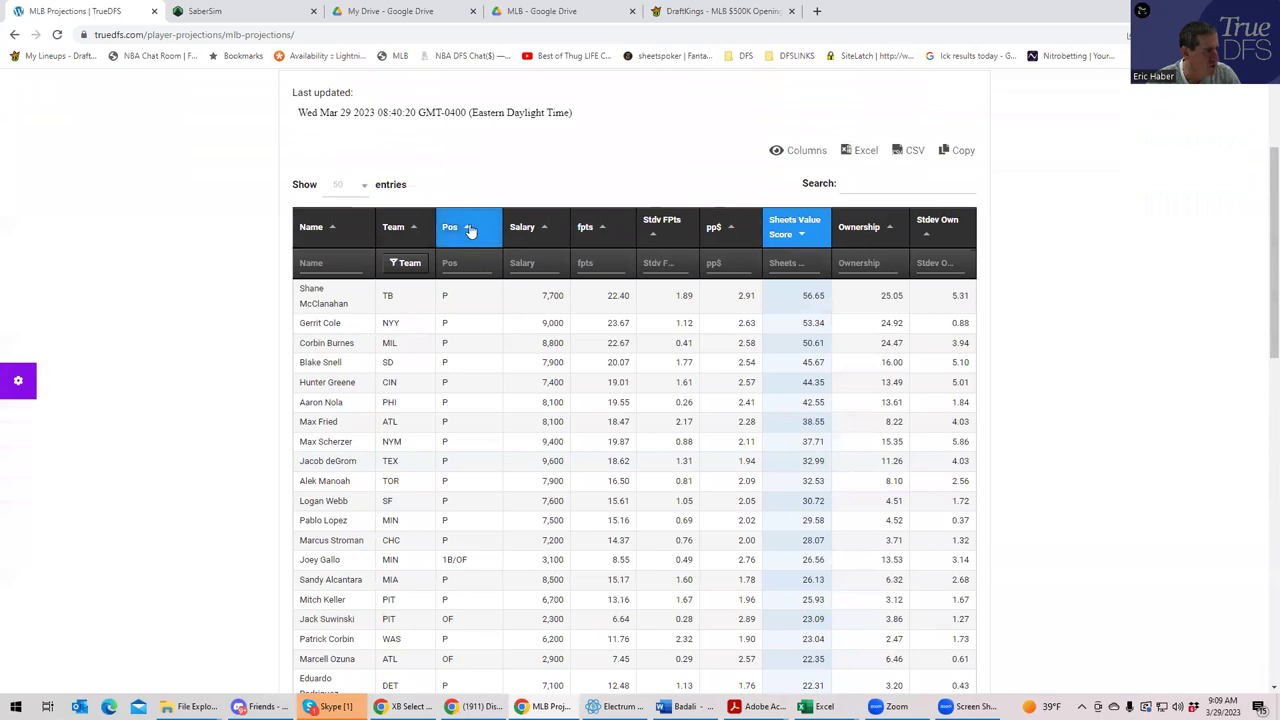
scroll(577, 397, "down", 13)
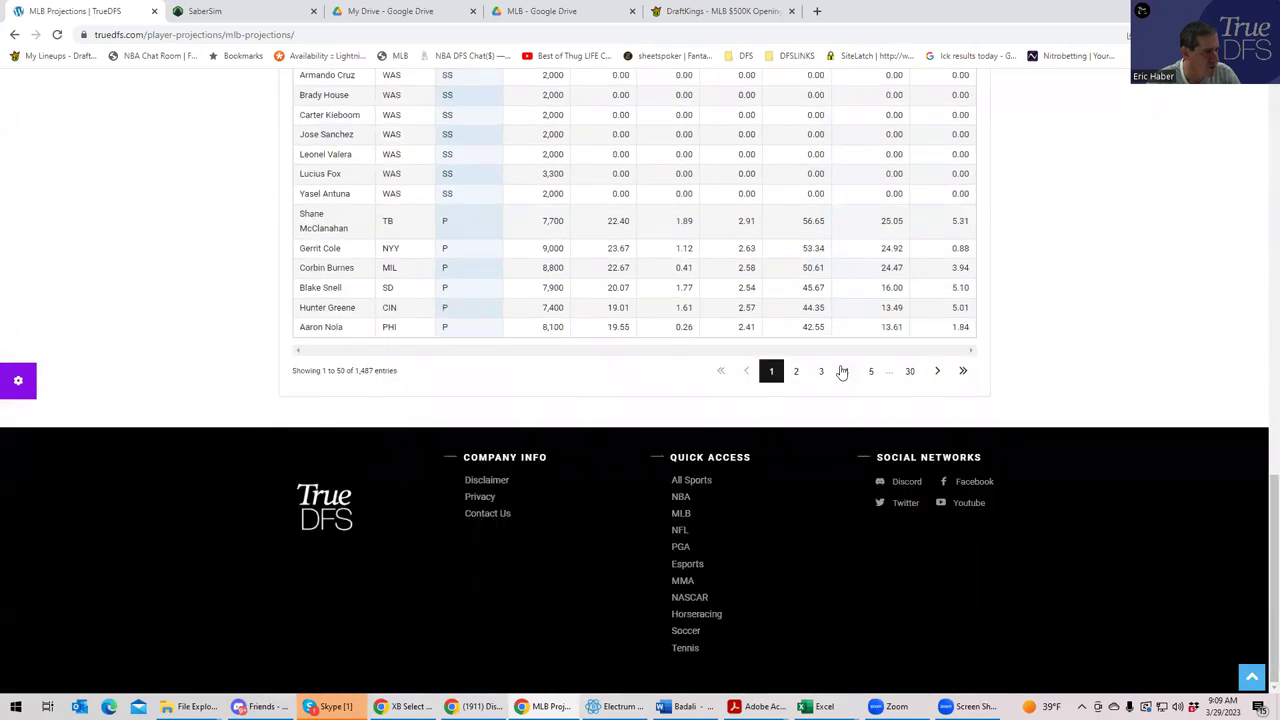
left_click(820, 372)
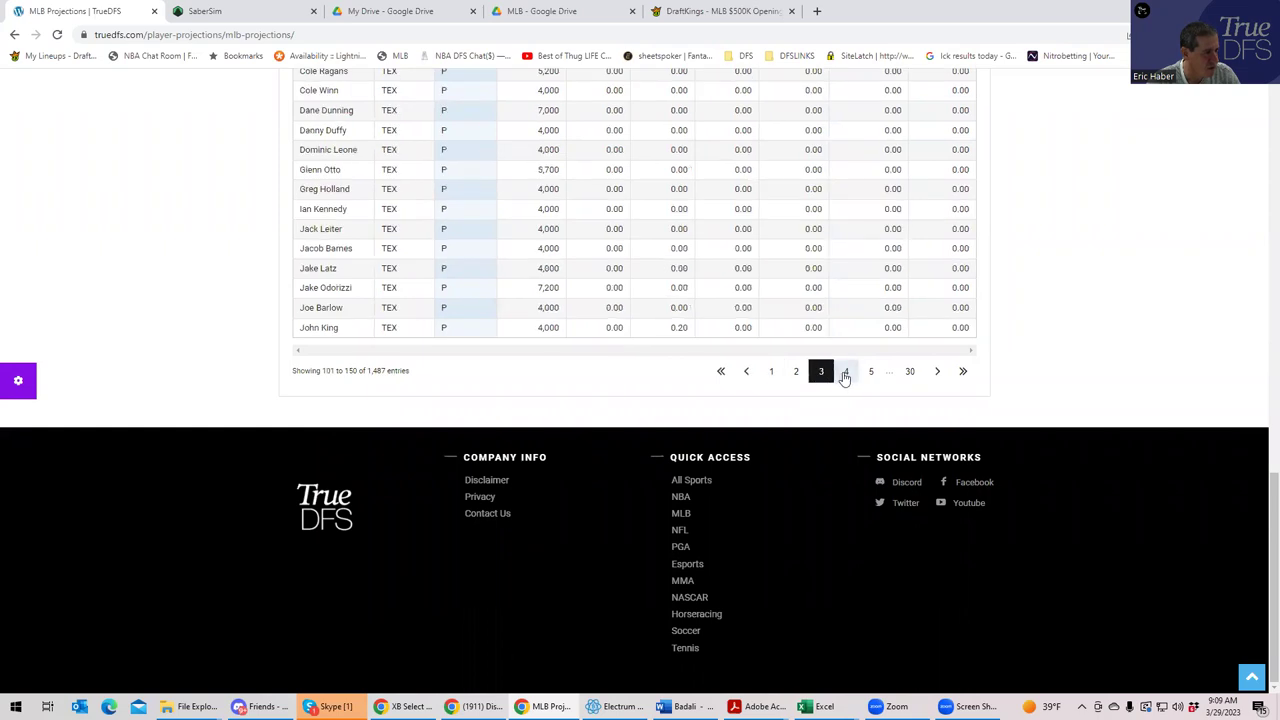
left_click(846, 372)
left_click(866, 372)
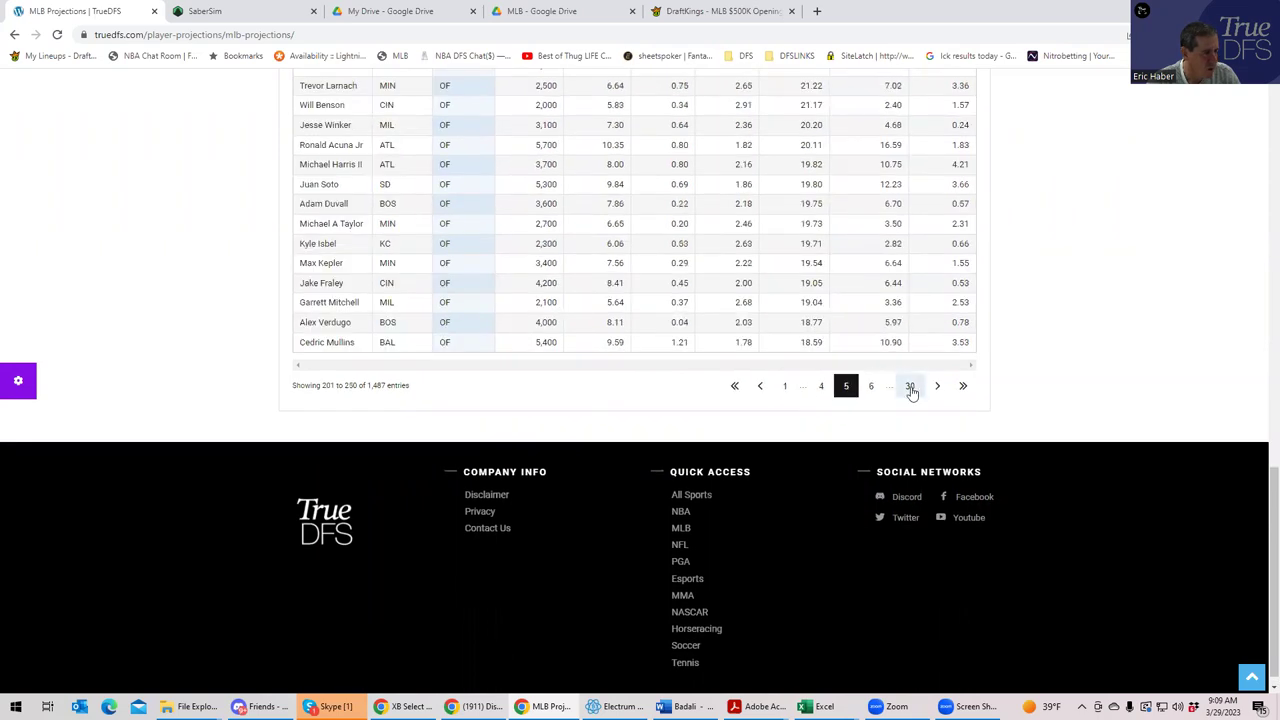
left_click(869, 386)
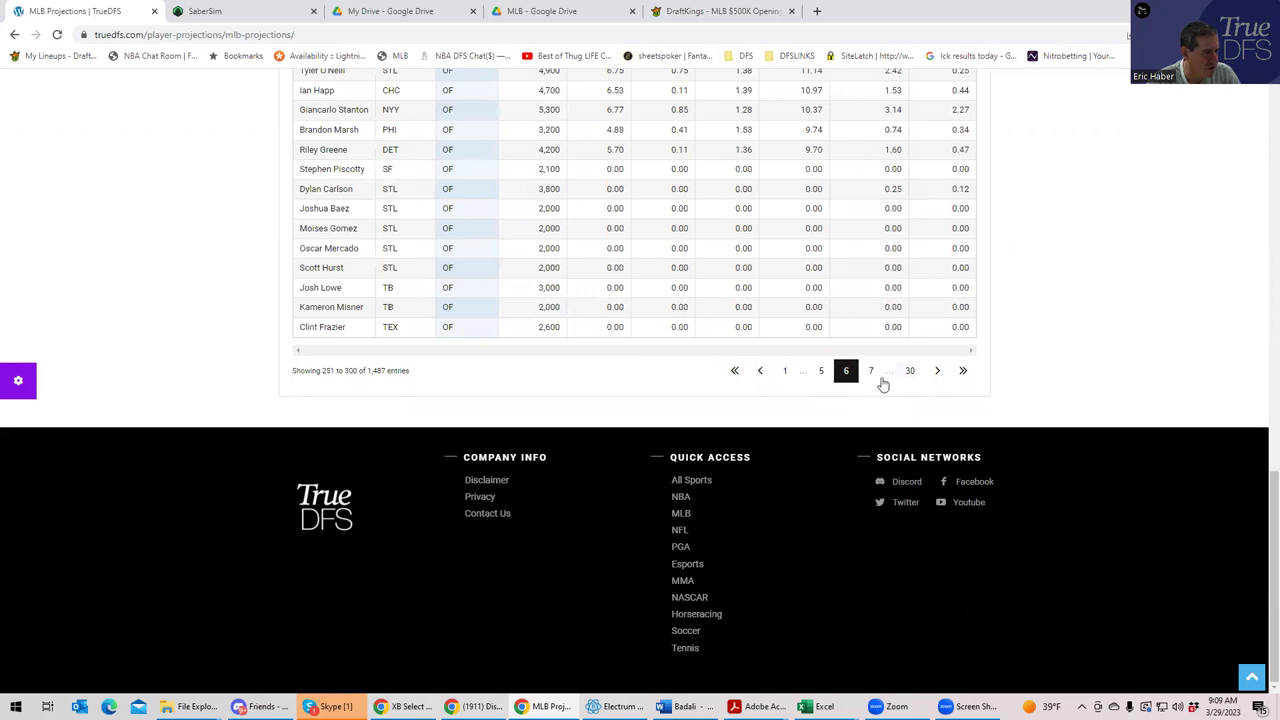
left_click(871, 372)
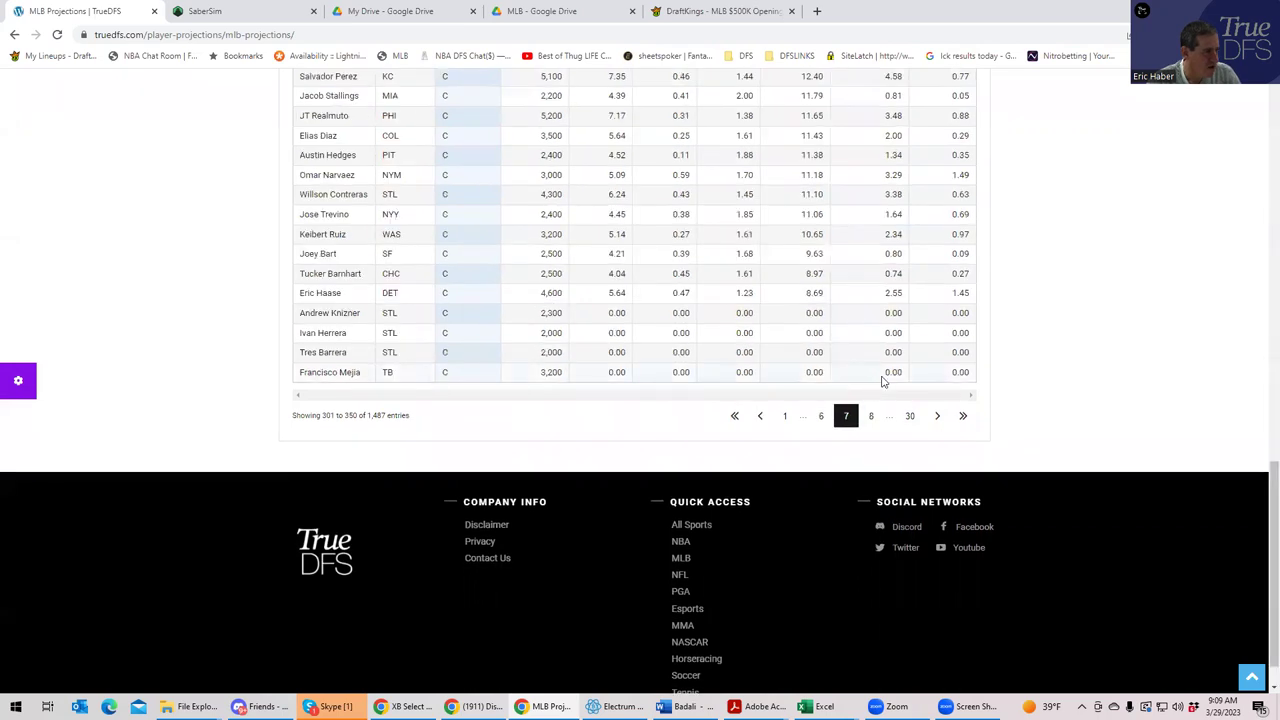
scroll(840, 308, "up", 2)
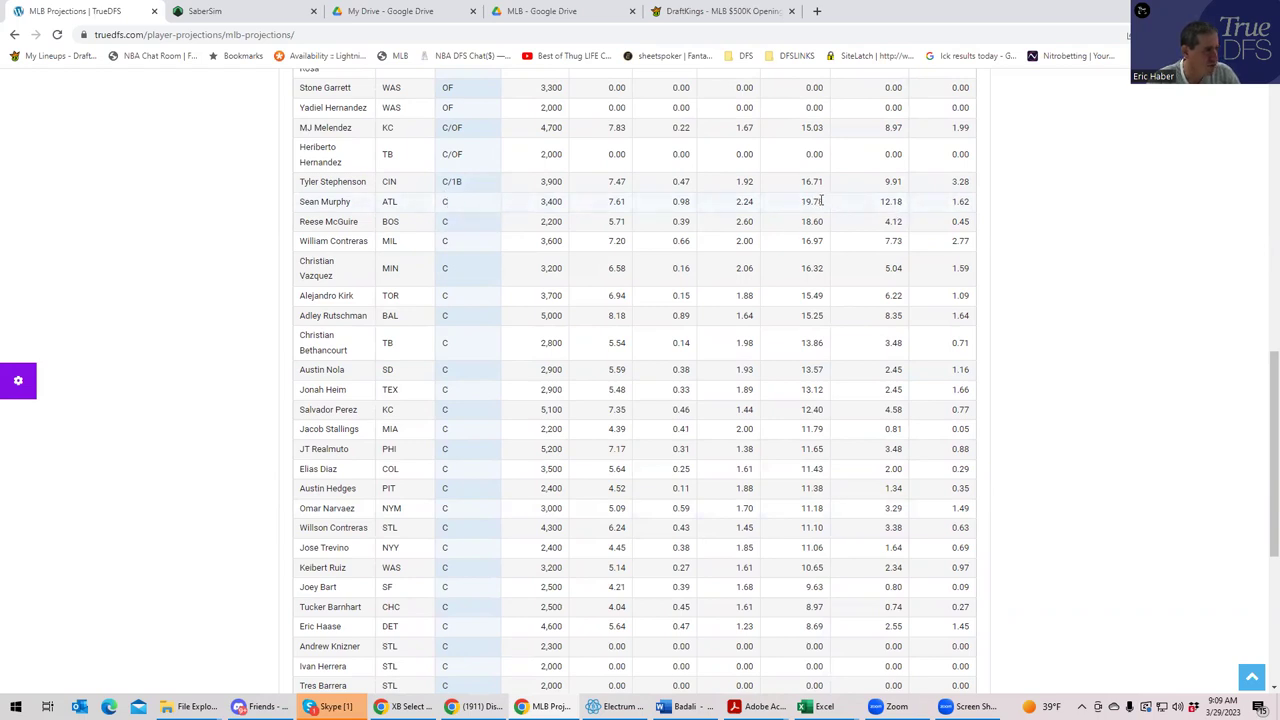
- Switch to DraftKings, filter the catchers to Atlanta instead of Minnesota and add Sean Murphy to the lineup
left_click(252, 20)
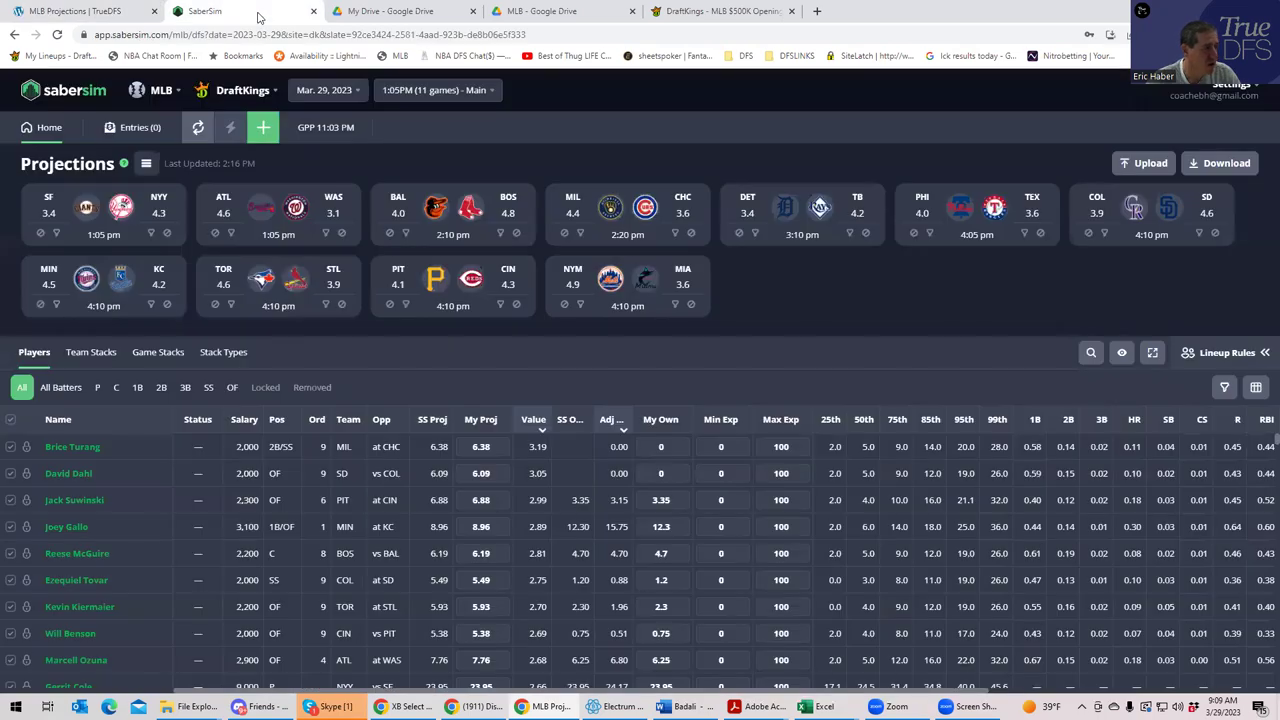
left_click(98, 12)
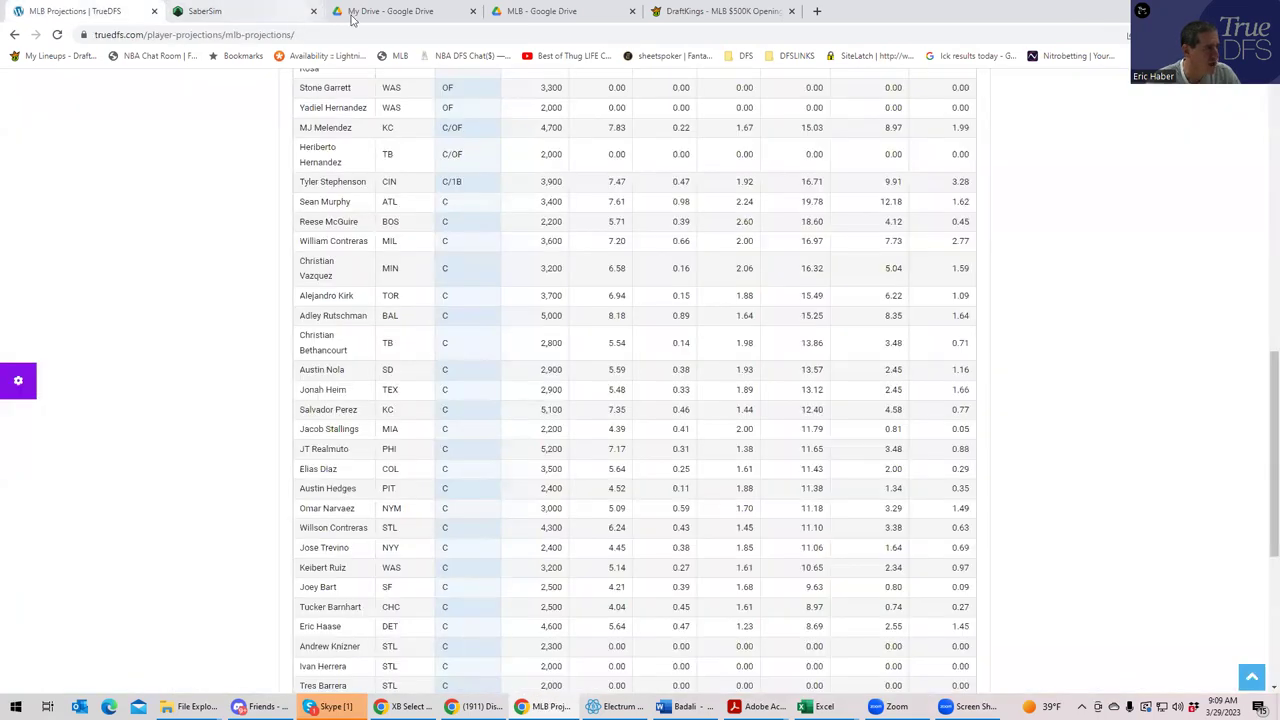
left_click(700, 11)
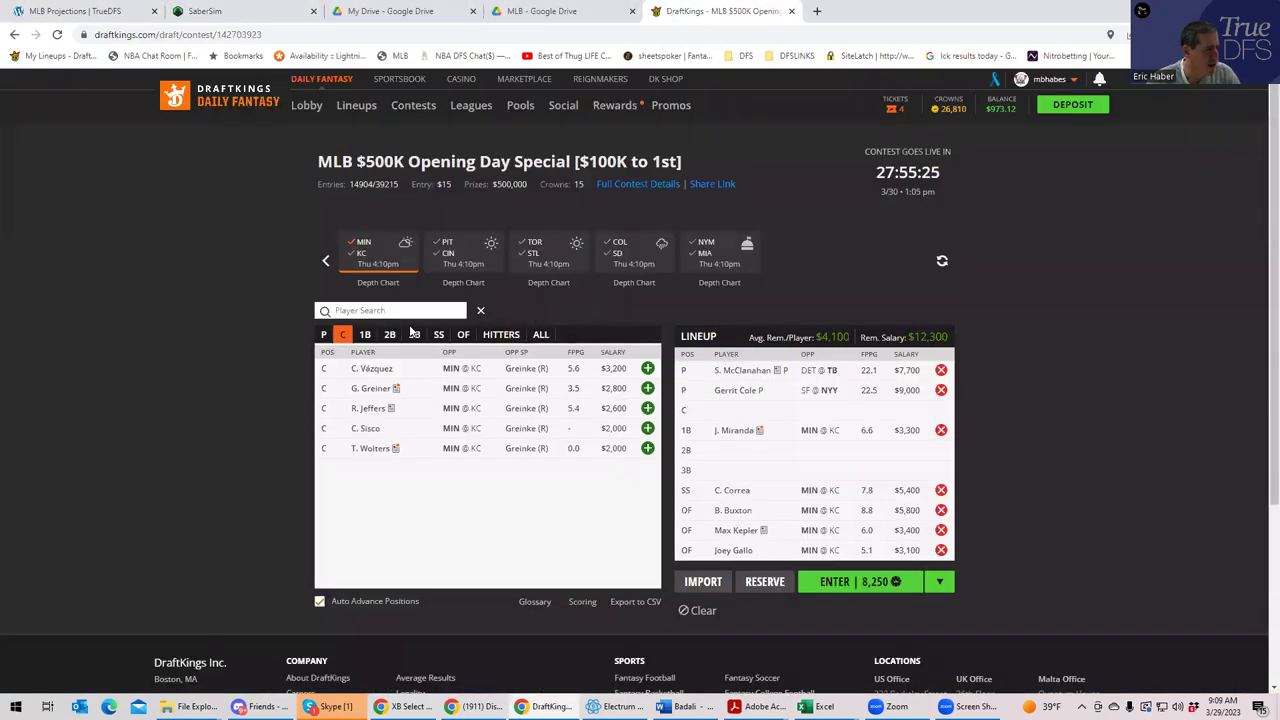
left_click(362, 246)
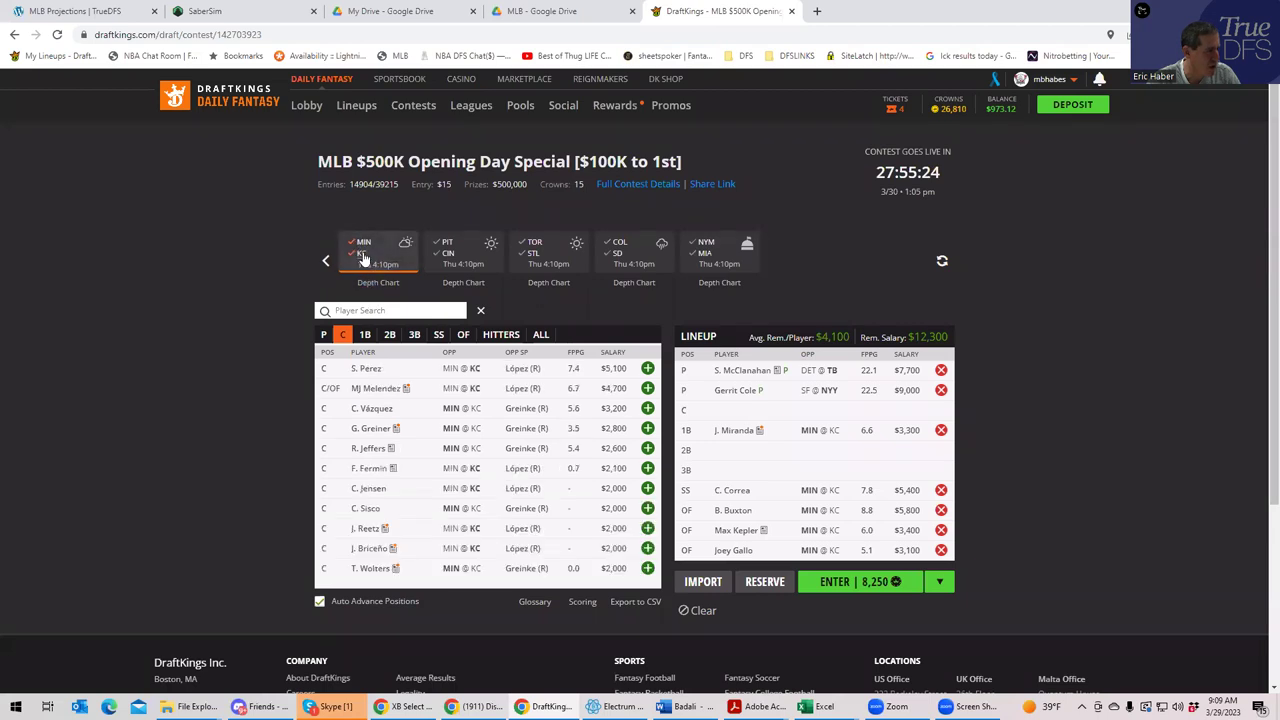
left_click(362, 245)
left_click(362, 246)
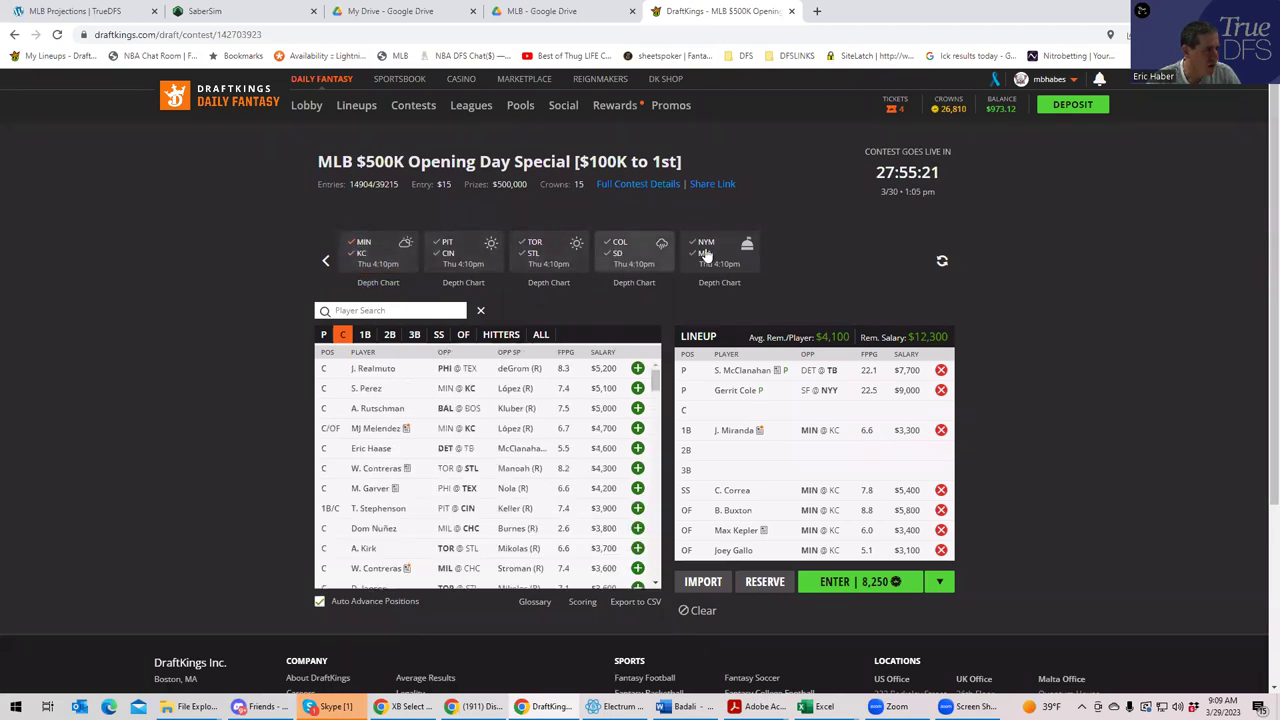
left_click(325, 262)
left_click(545, 255)
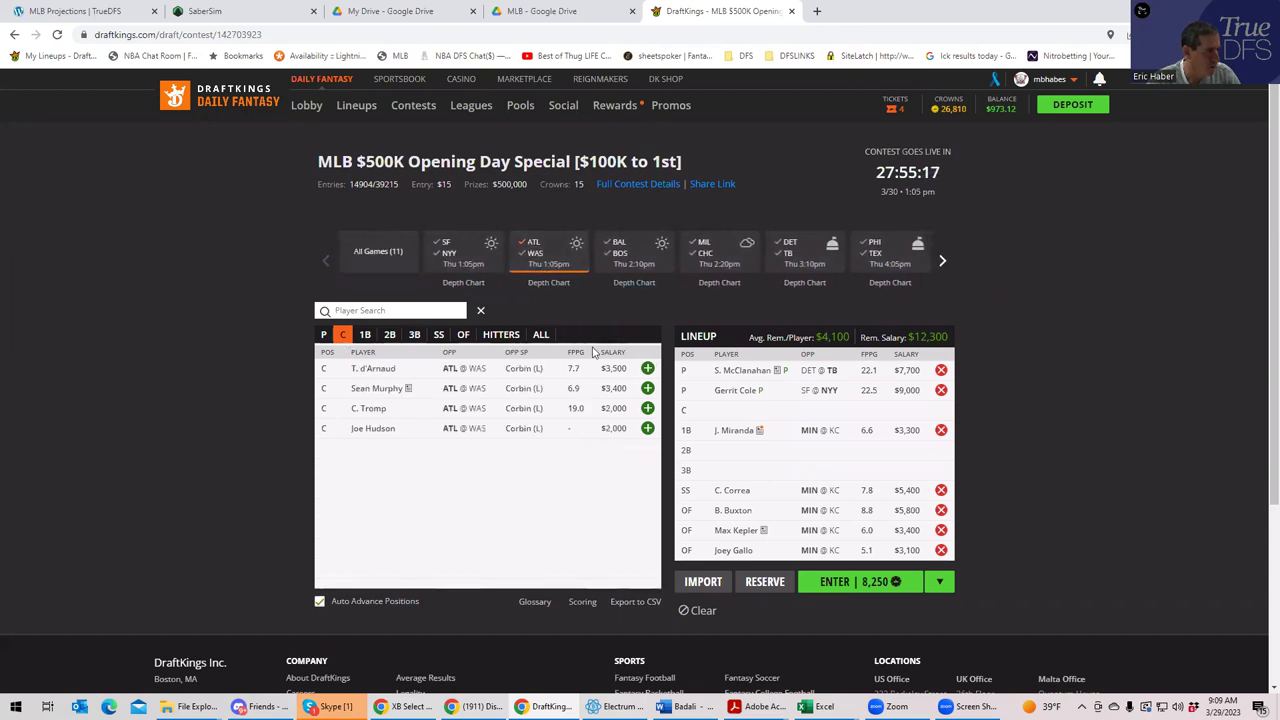
left_click(647, 389)
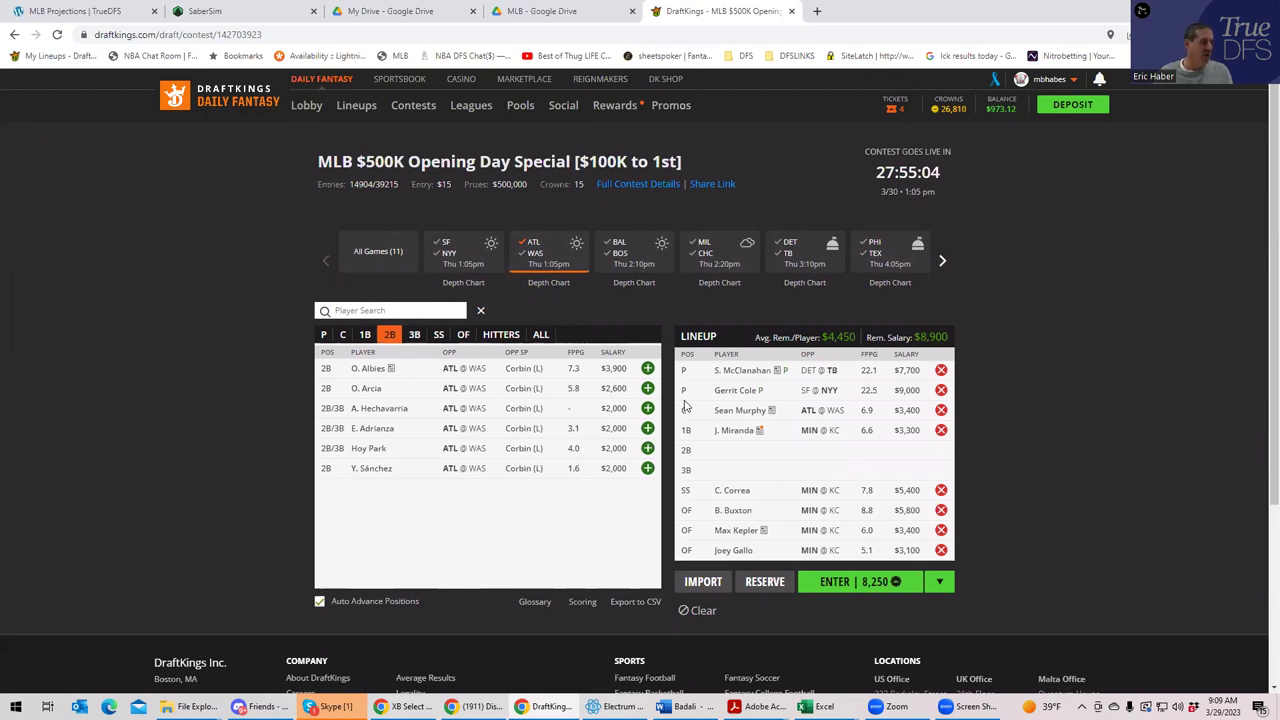
- Return to TrueDFS and open its MLB Lineup Builder
left_click(88, 12)
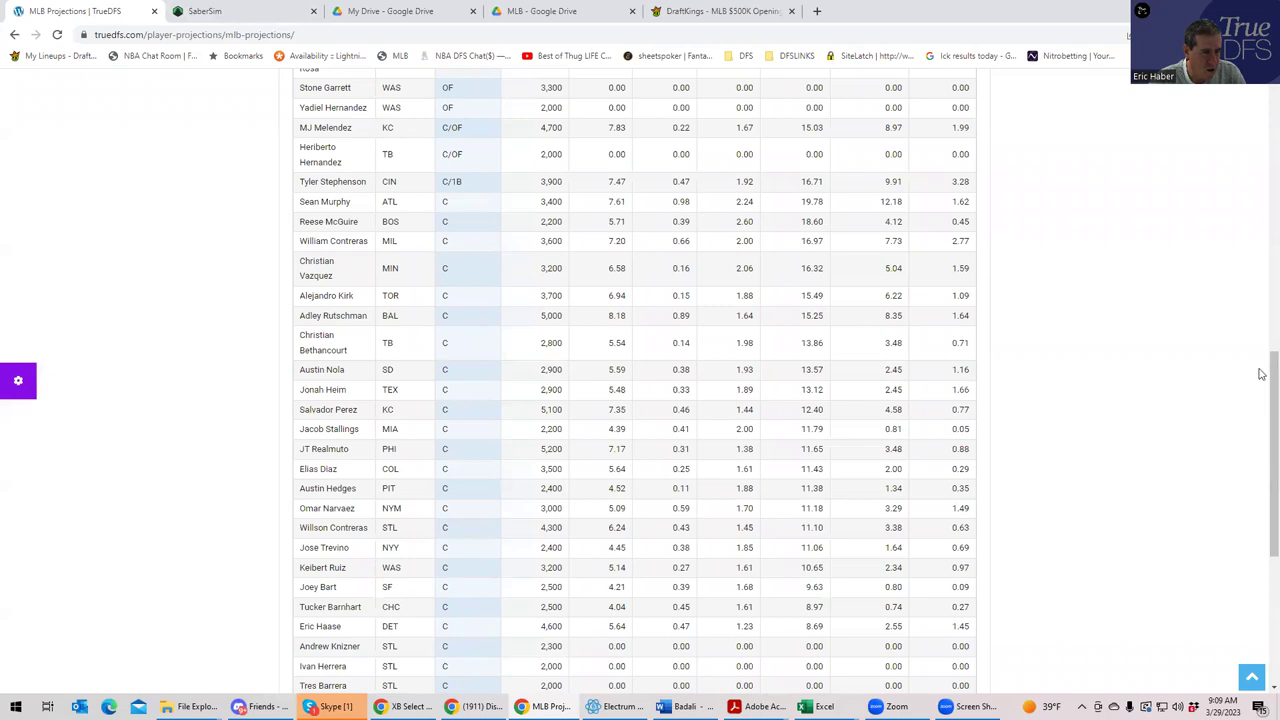
left_click_drag(1272, 375, 1262, 88)
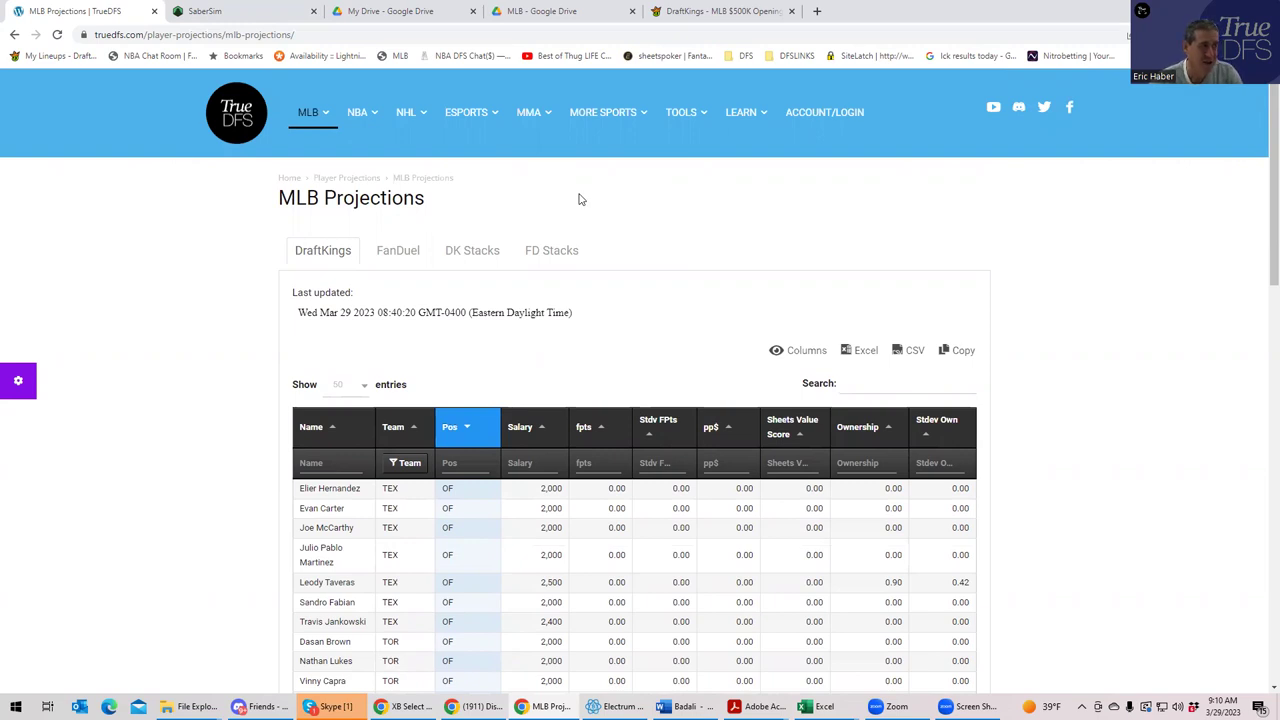
mouse_move(679, 114)
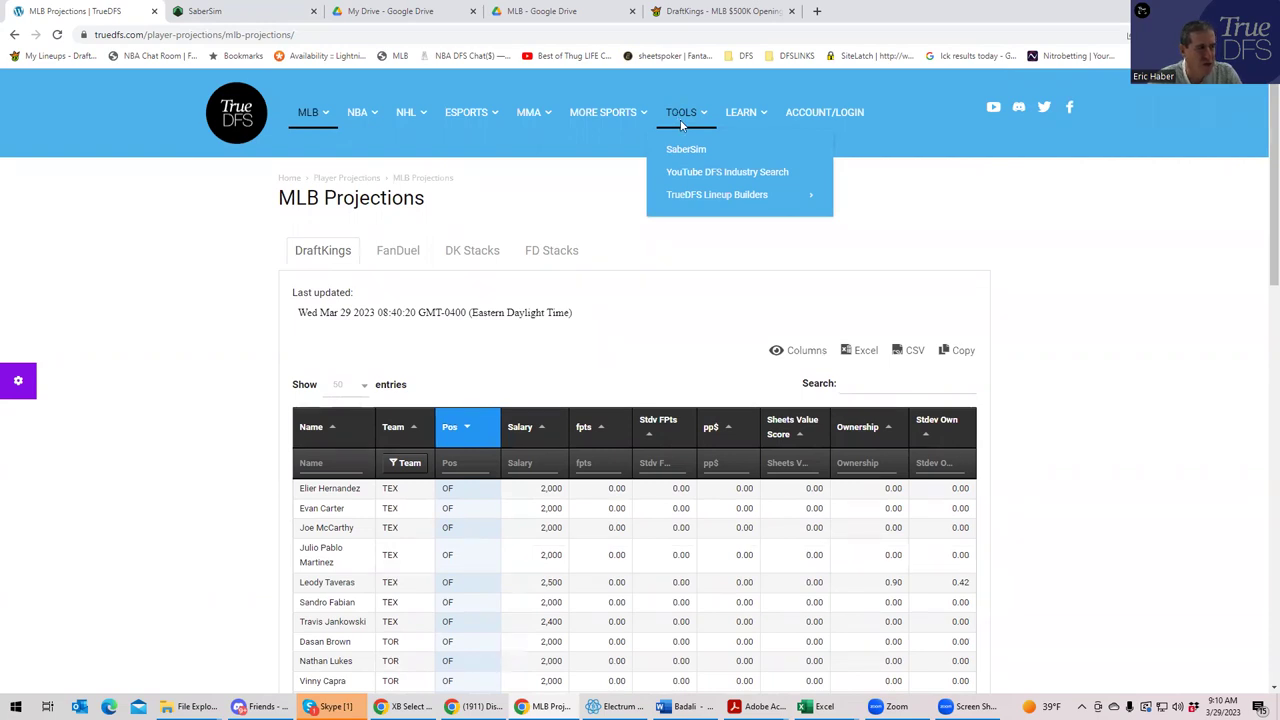
mouse_move(717, 200)
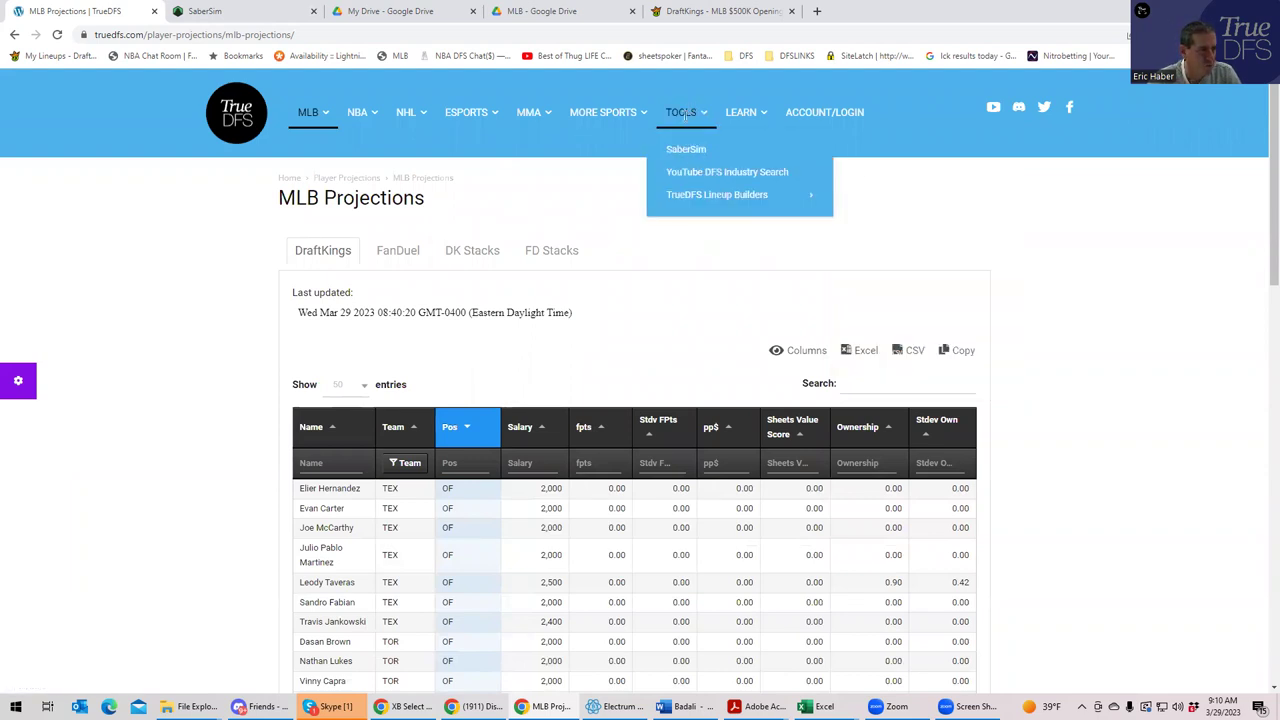
left_click(864, 198)
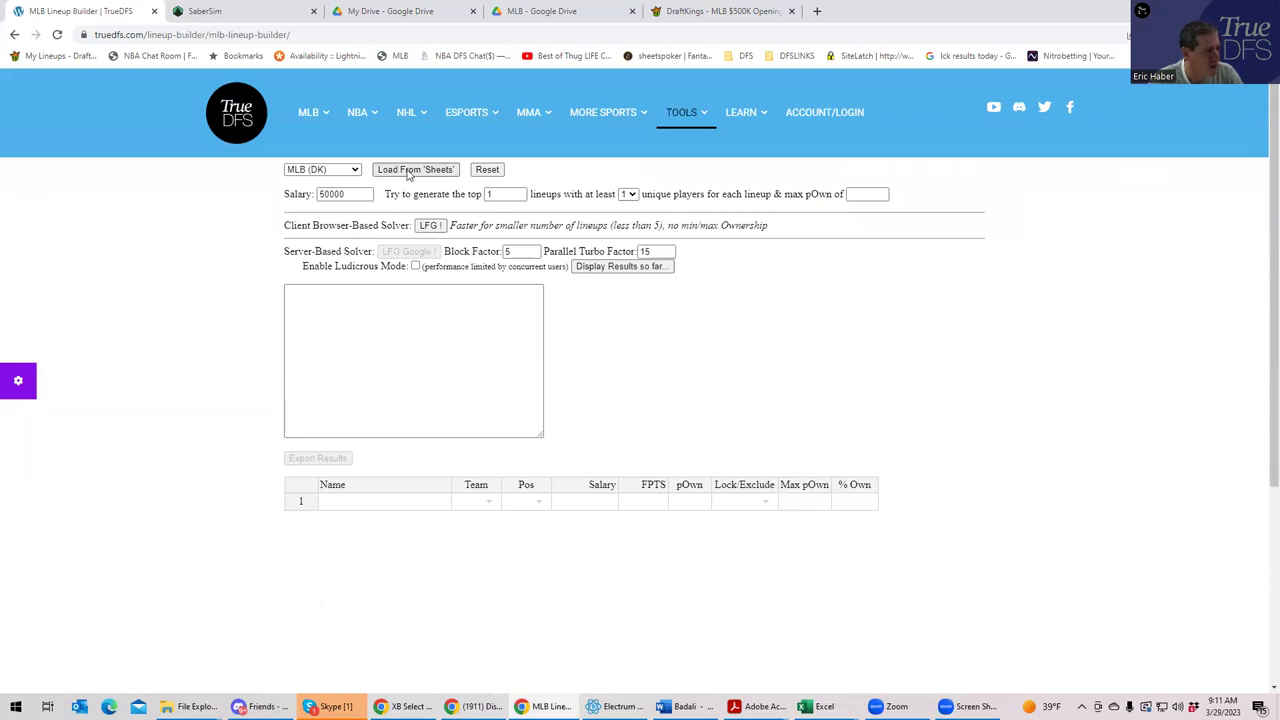
- Load the MLB (DK) projections from Sheets, generate the top lineup with the client browser-based solver and review its players
left_click(407, 173)
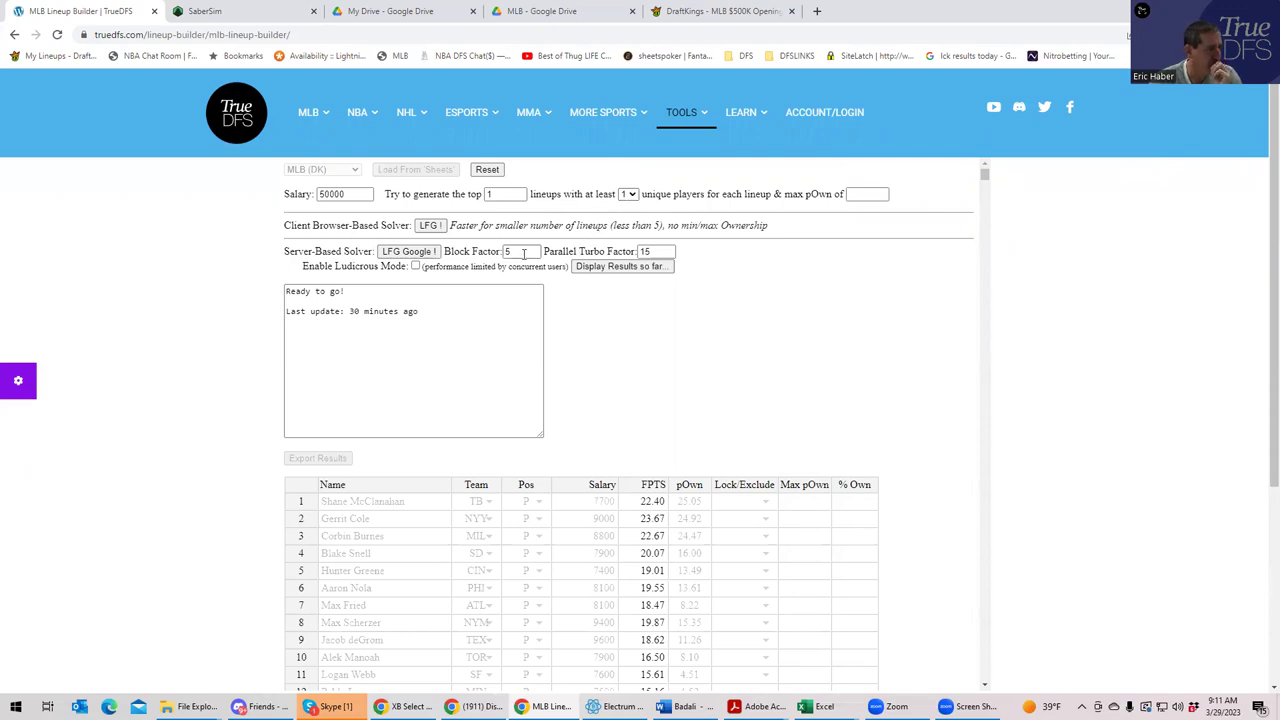
left_click(429, 226)
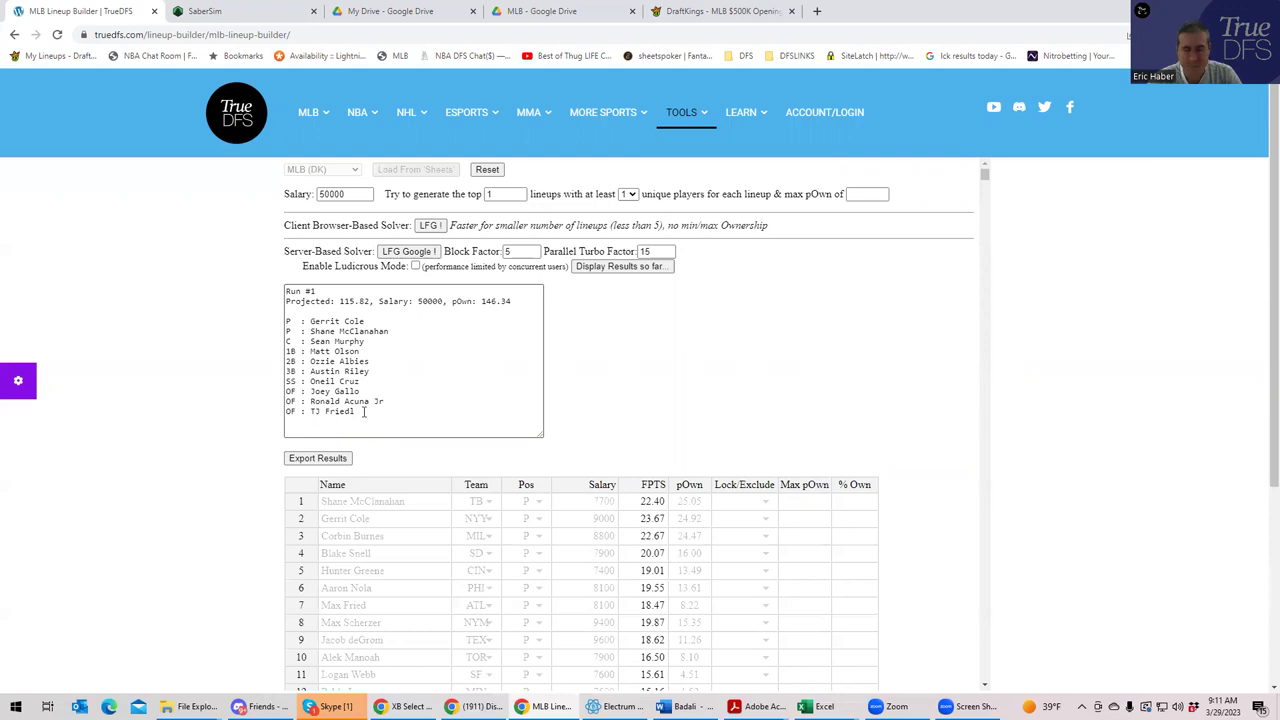
left_click(366, 410)
left_click_drag(355, 411, 270, 322)
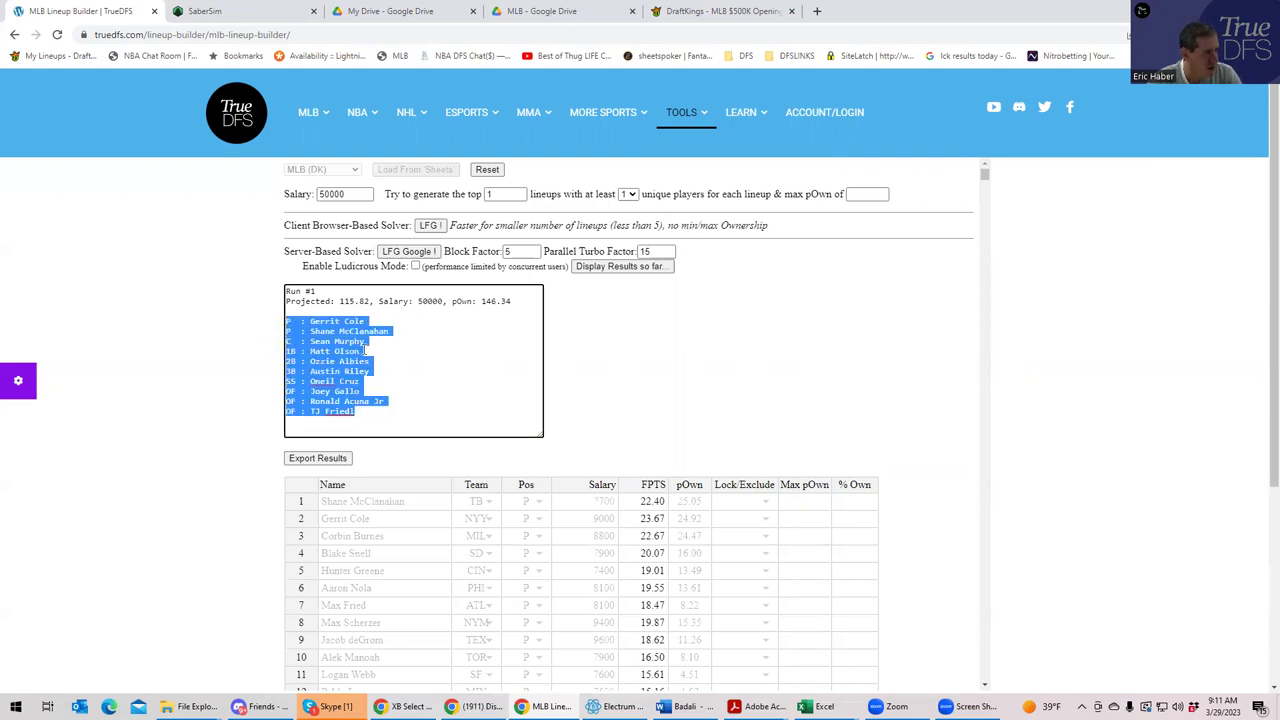
left_click(479, 341)
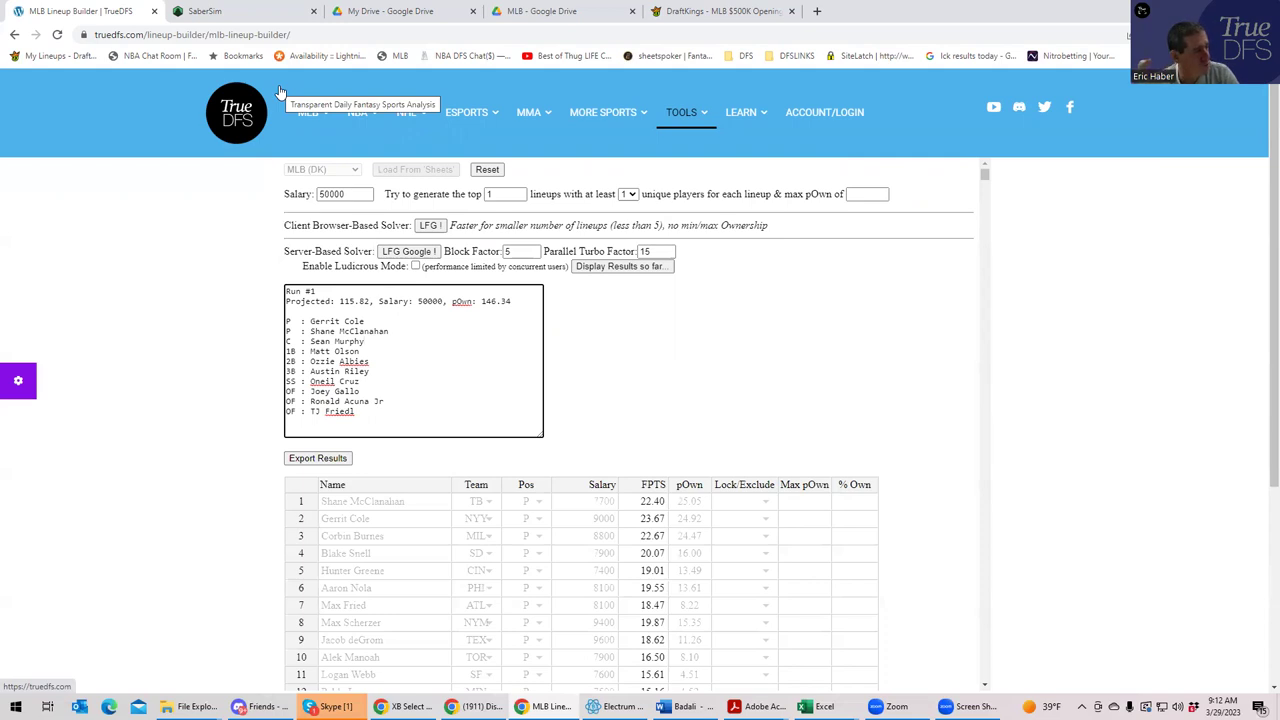
- Open the TrueDFS MLB Projections page and export the DraftKings player projections as a CSV file
left_click(236, 13)
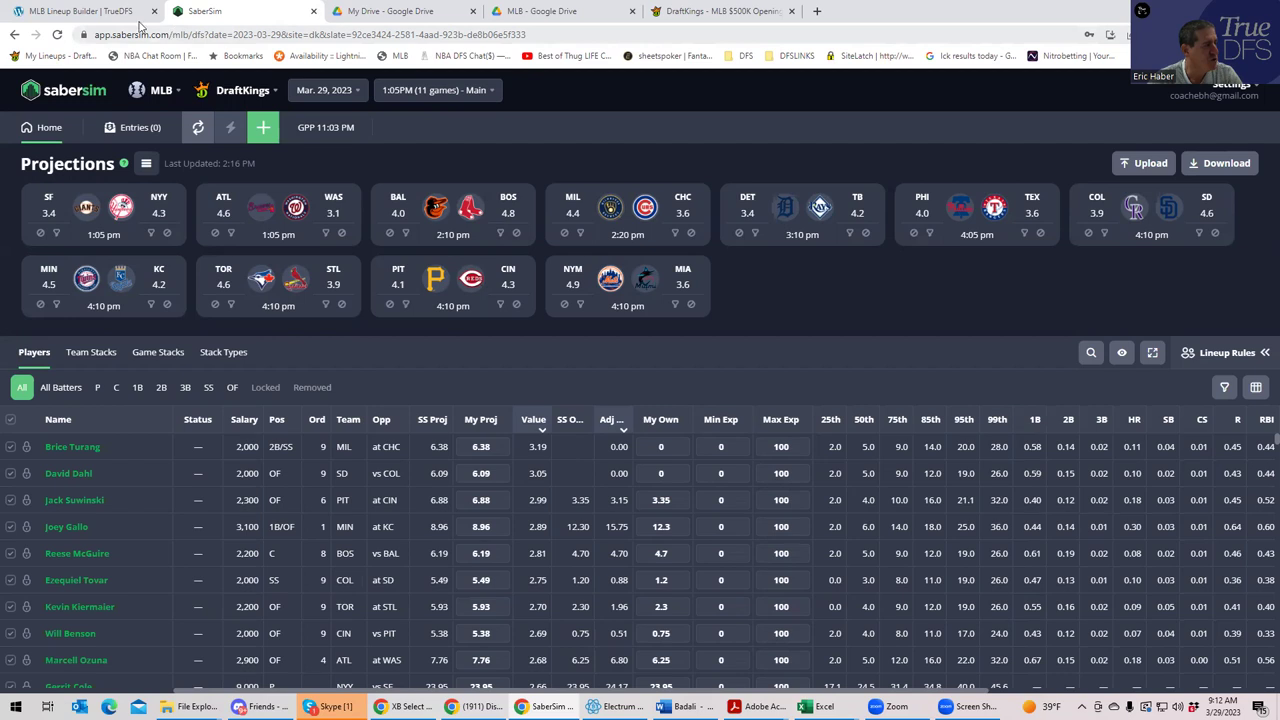
left_click(100, 12)
mouse_move(400, 124)
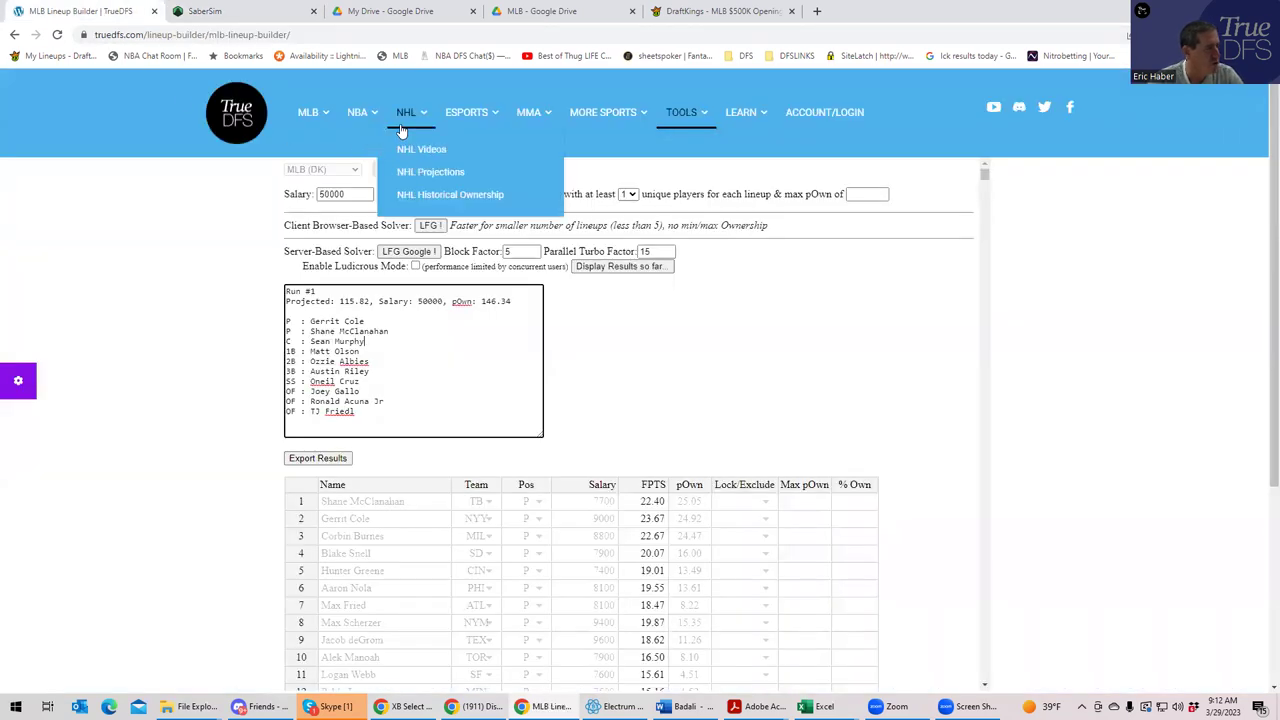
mouse_move(314, 118)
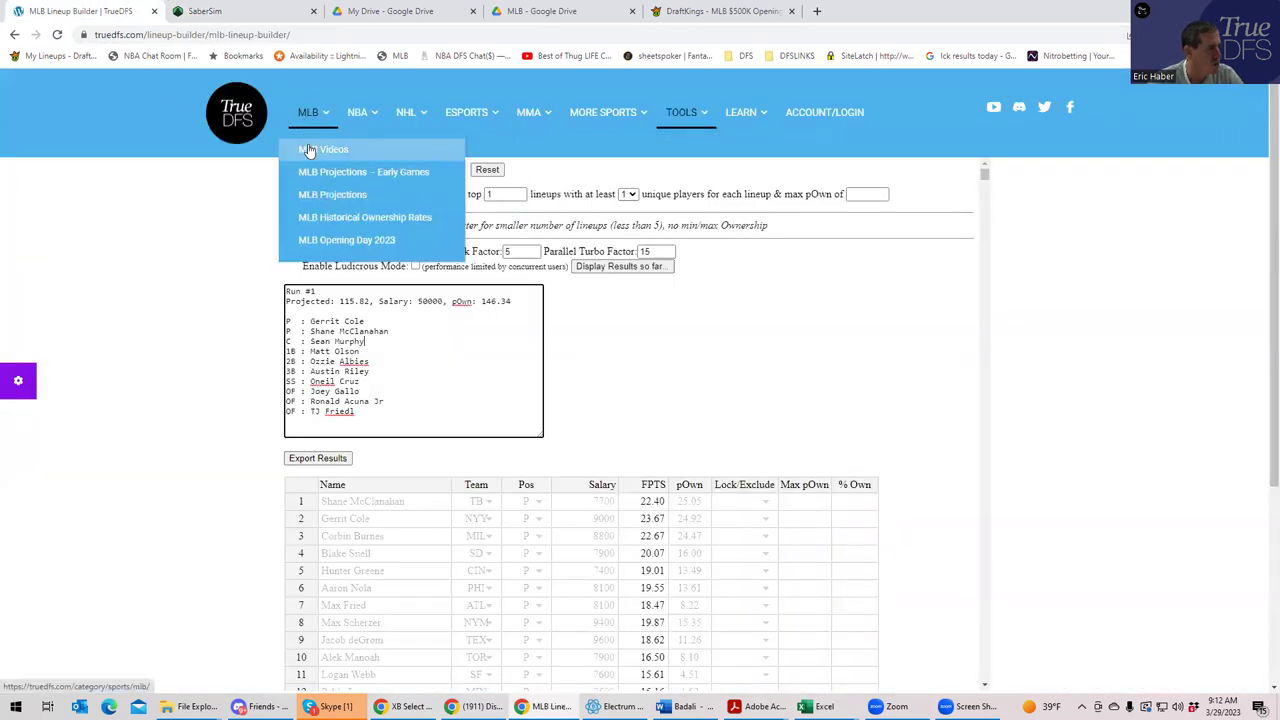
left_click(344, 197)
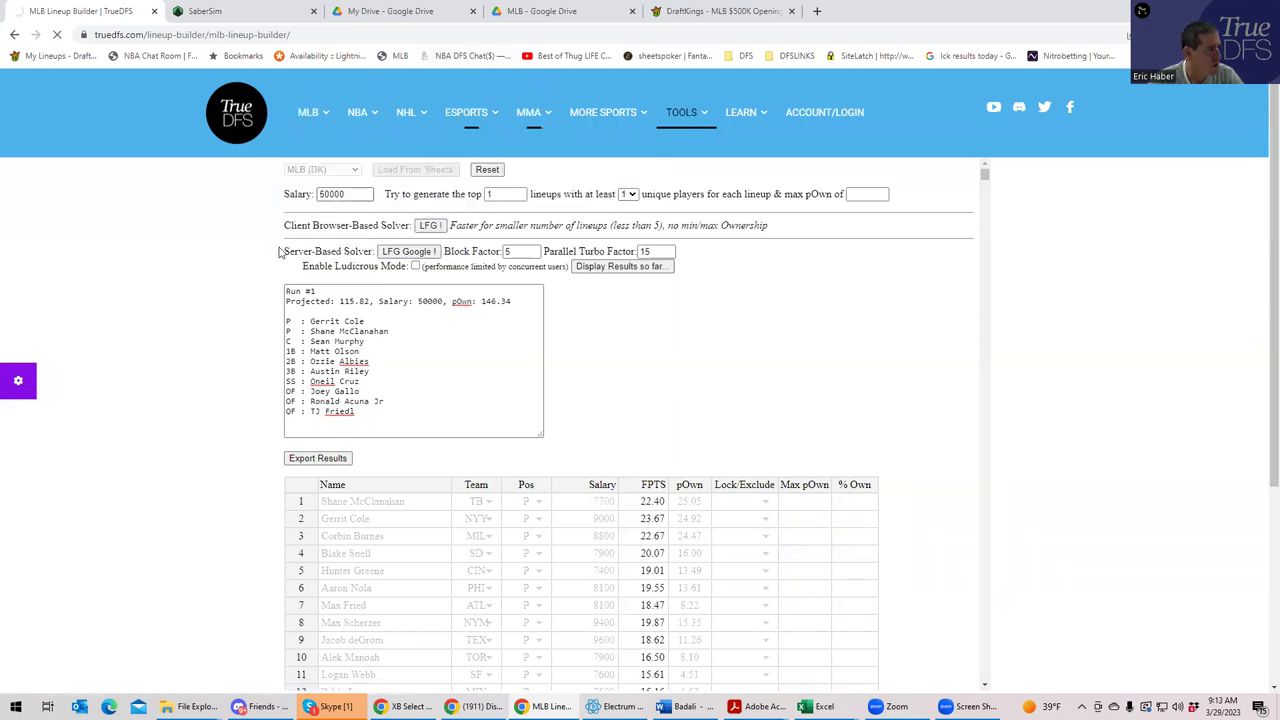
mouse_move(363, 119)
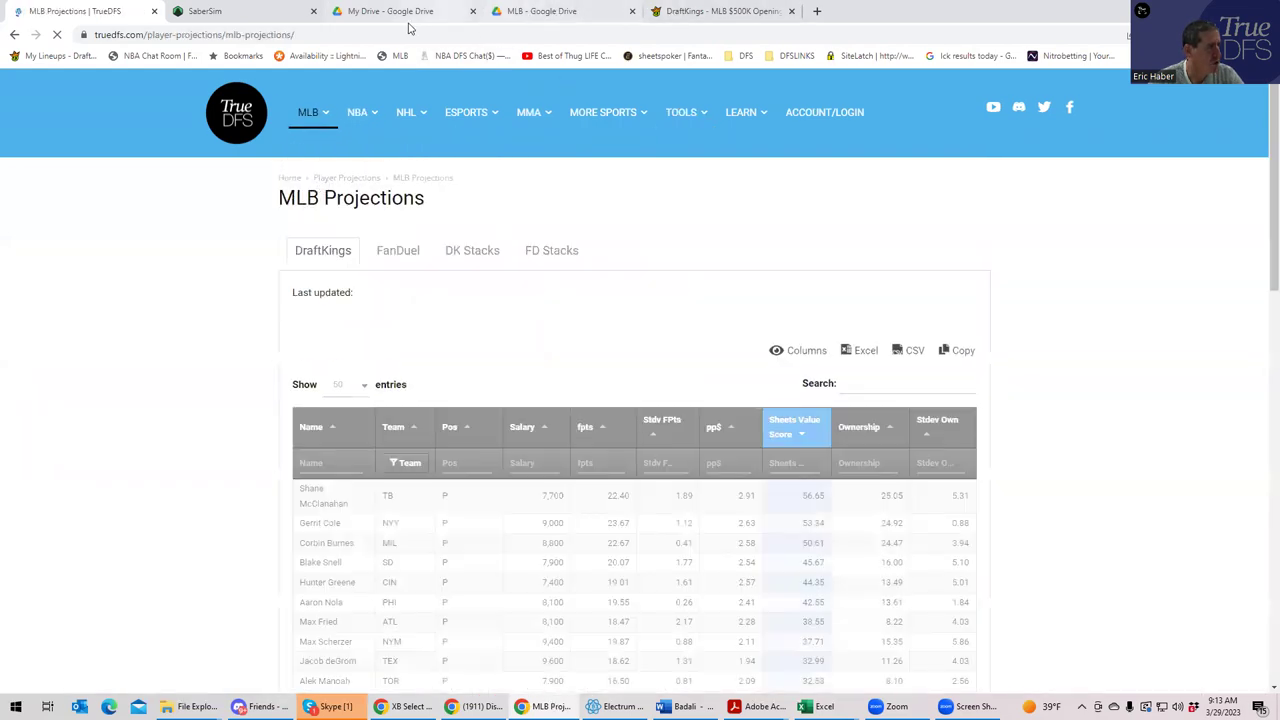
left_click(246, 12)
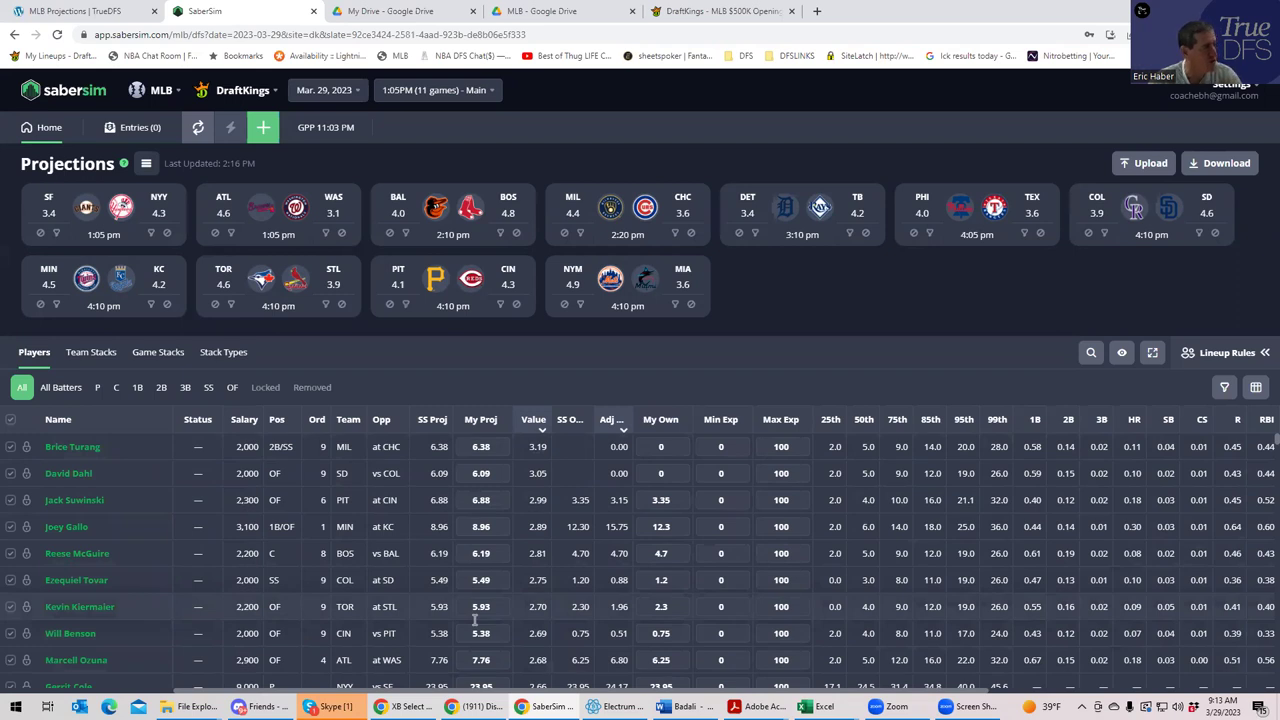
left_click(72, 14)
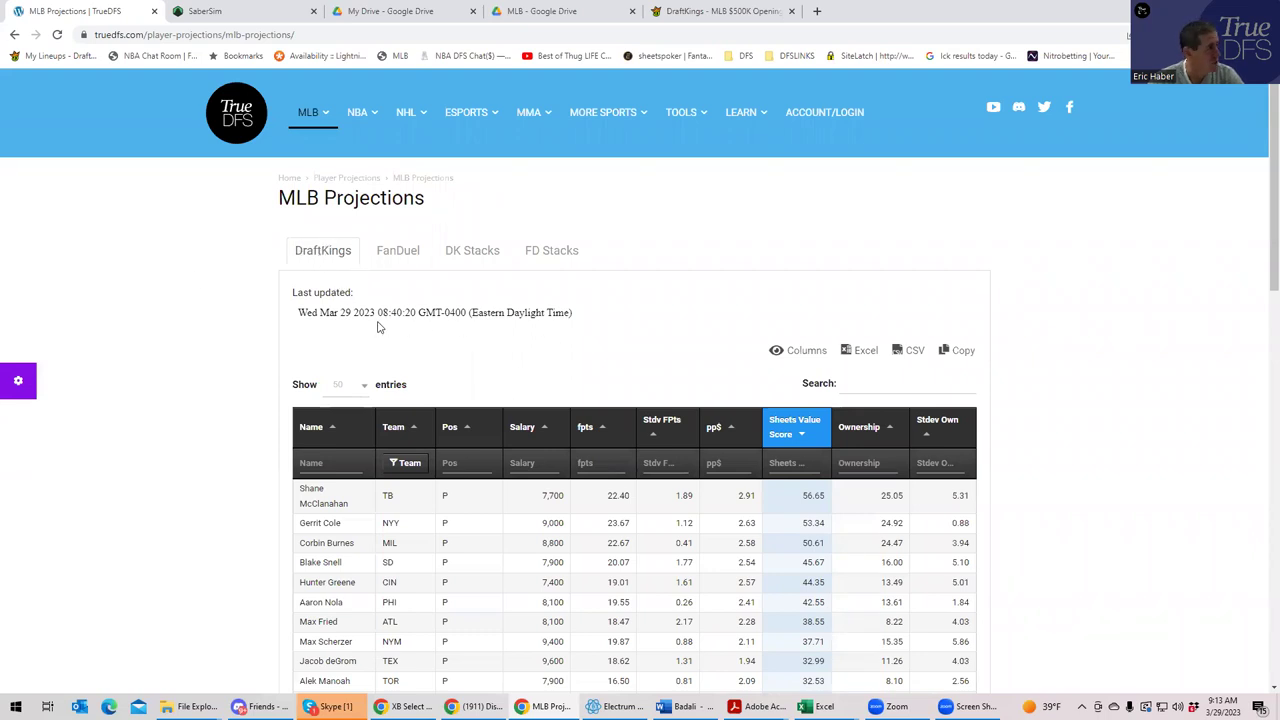
left_click(913, 353)
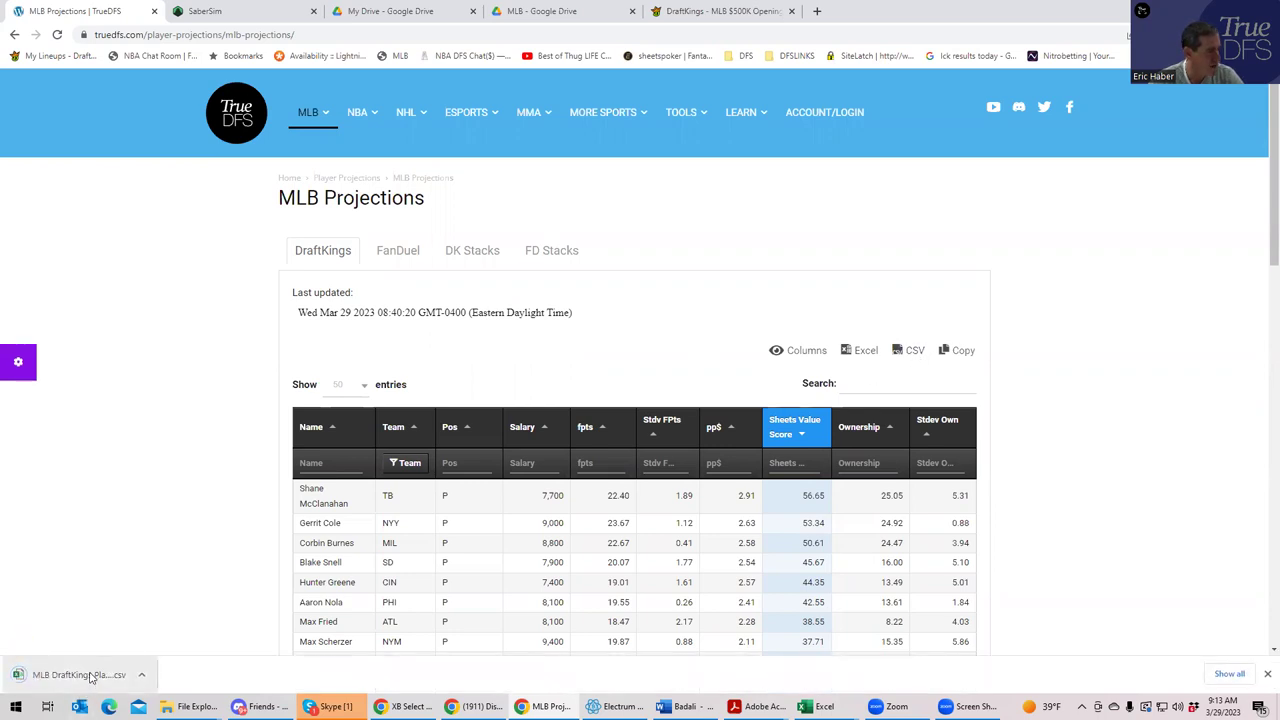
- Switch to SaberSim and save MLB DraftKings Player Projections (3) from Downloads as custom data, with unlisted players excluded
left_click(231, 15)
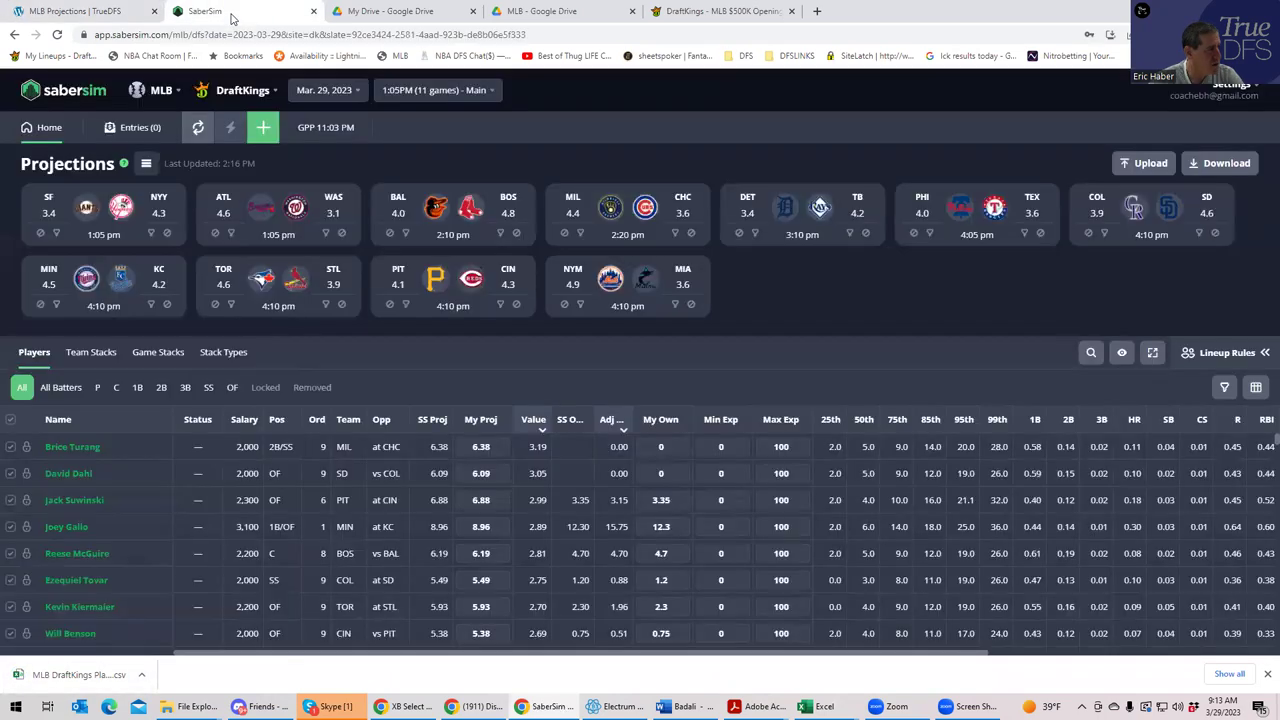
left_click(1140, 164)
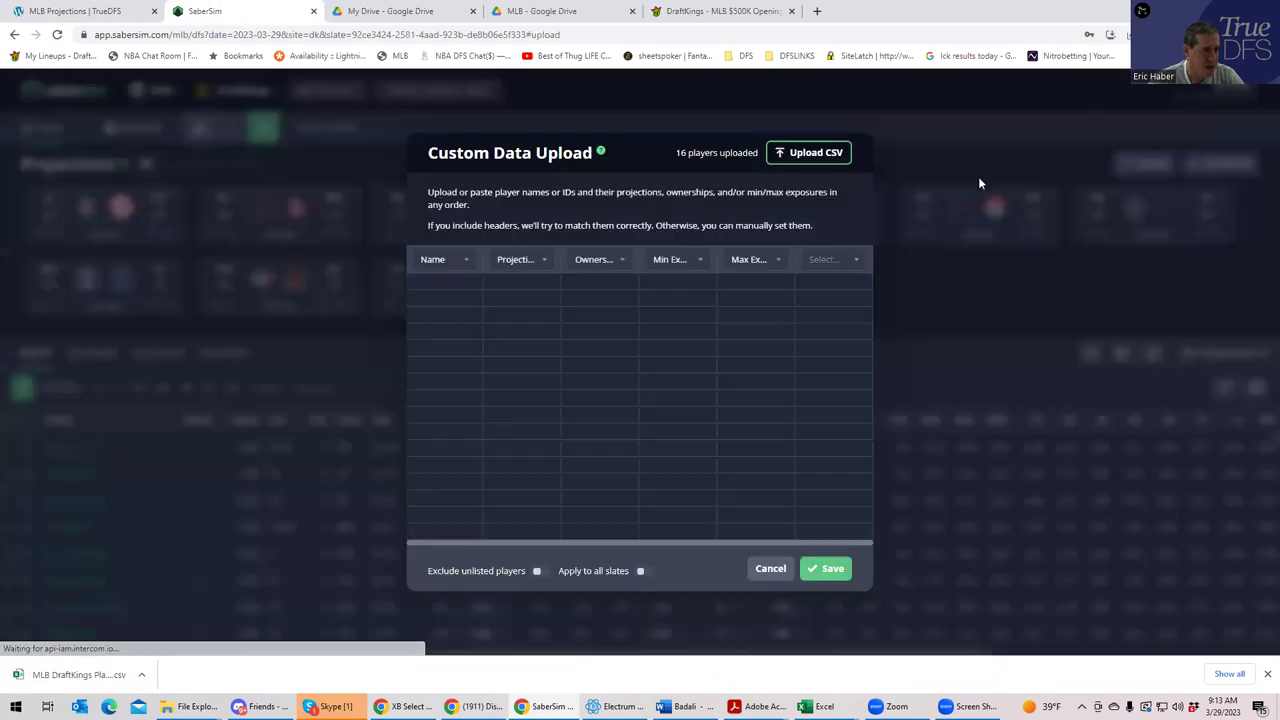
left_click(806, 156)
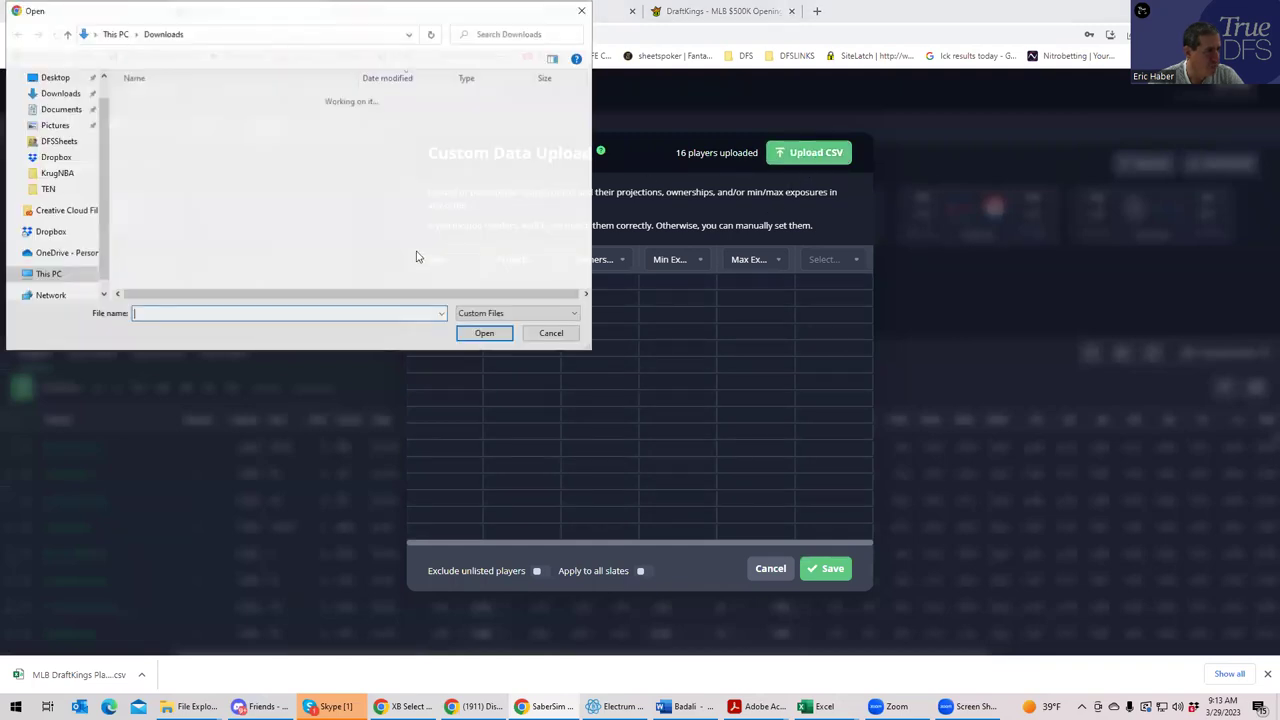
scroll(301, 217, "up", 6)
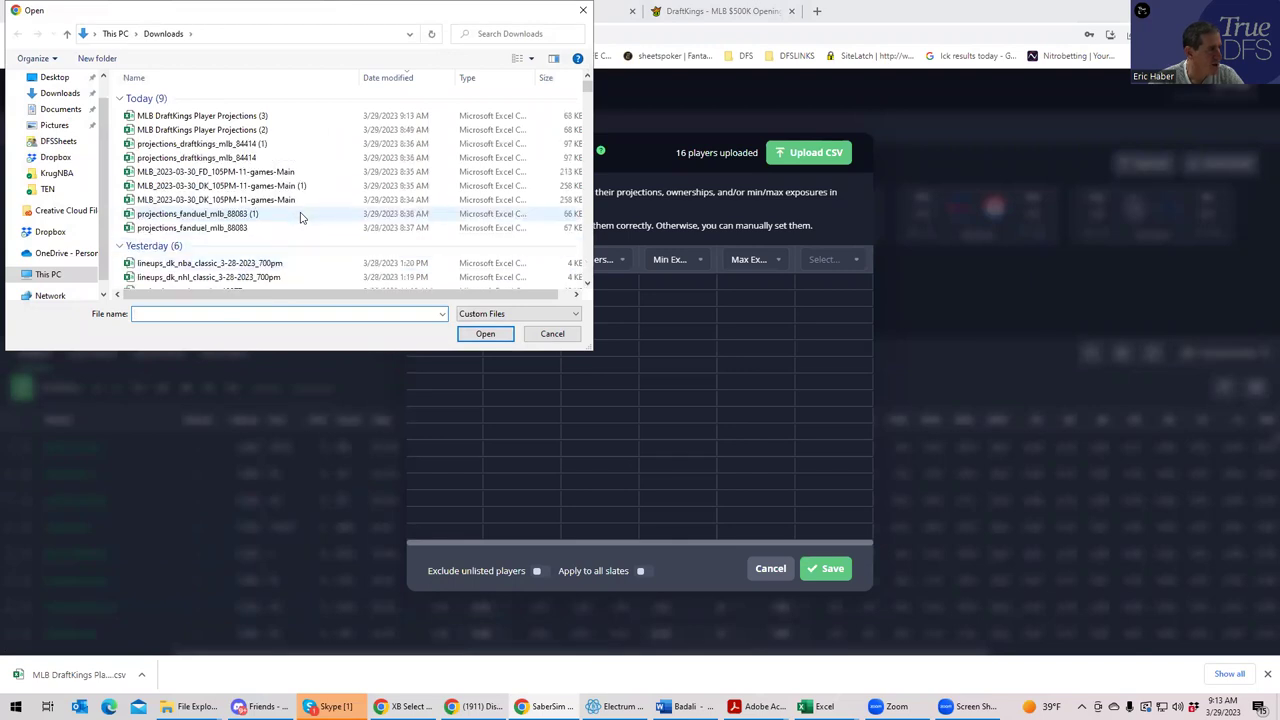
left_click(240, 116)
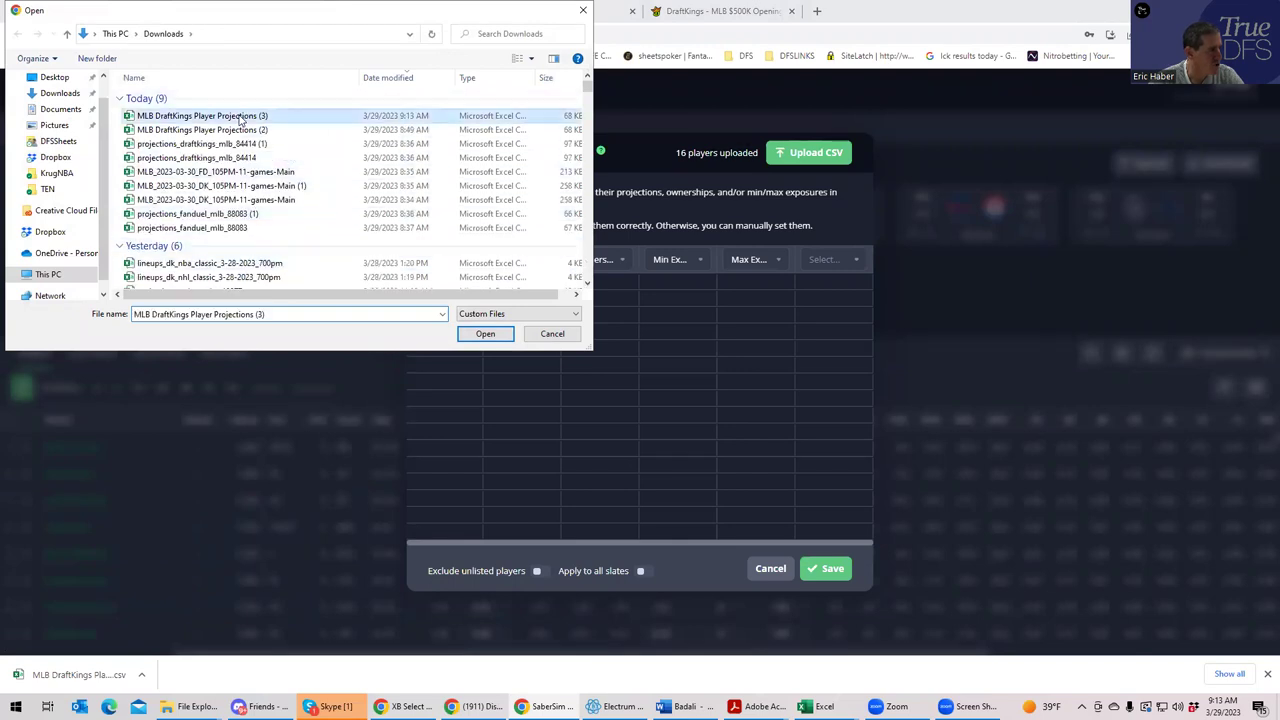
left_click(485, 334)
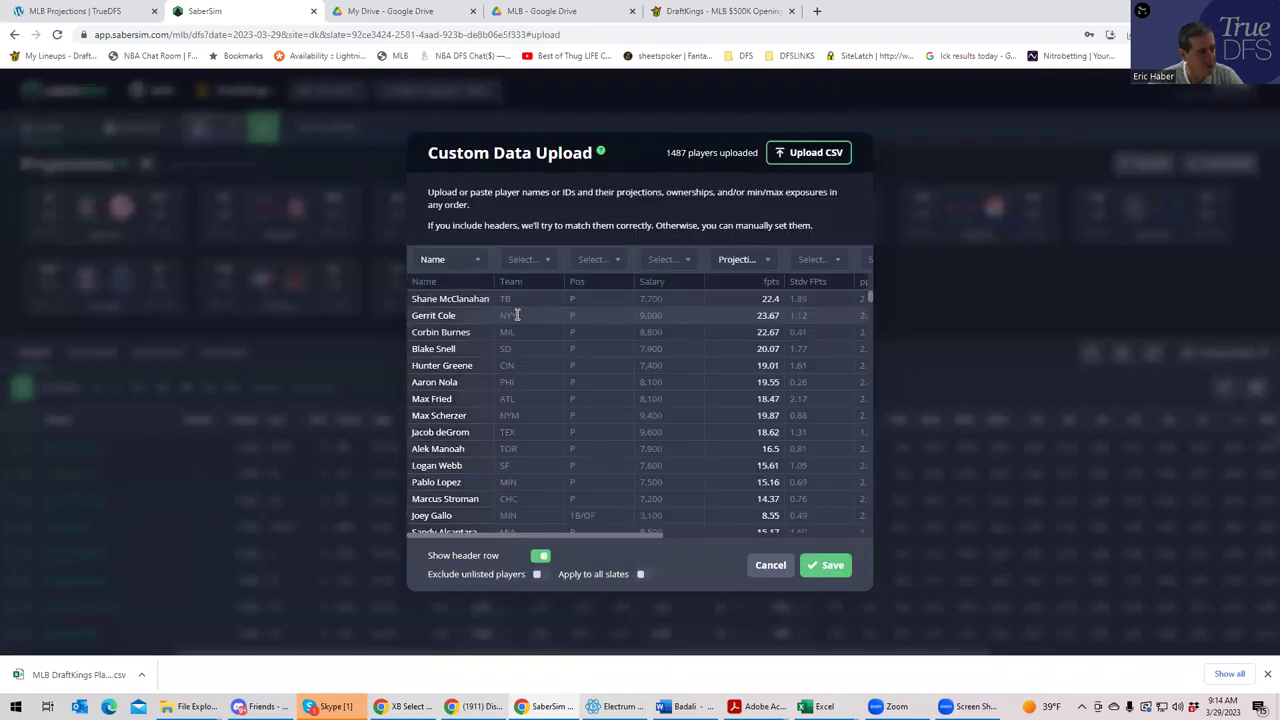
left_click(543, 576)
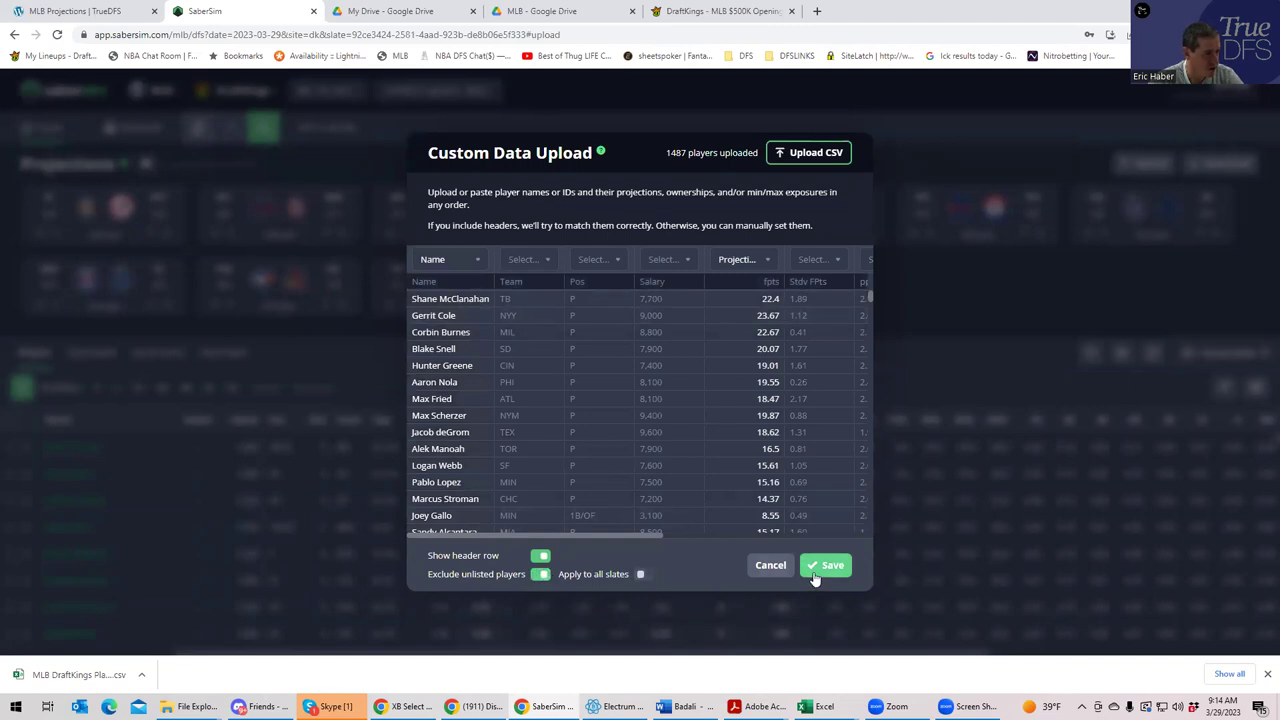
left_click(826, 566)
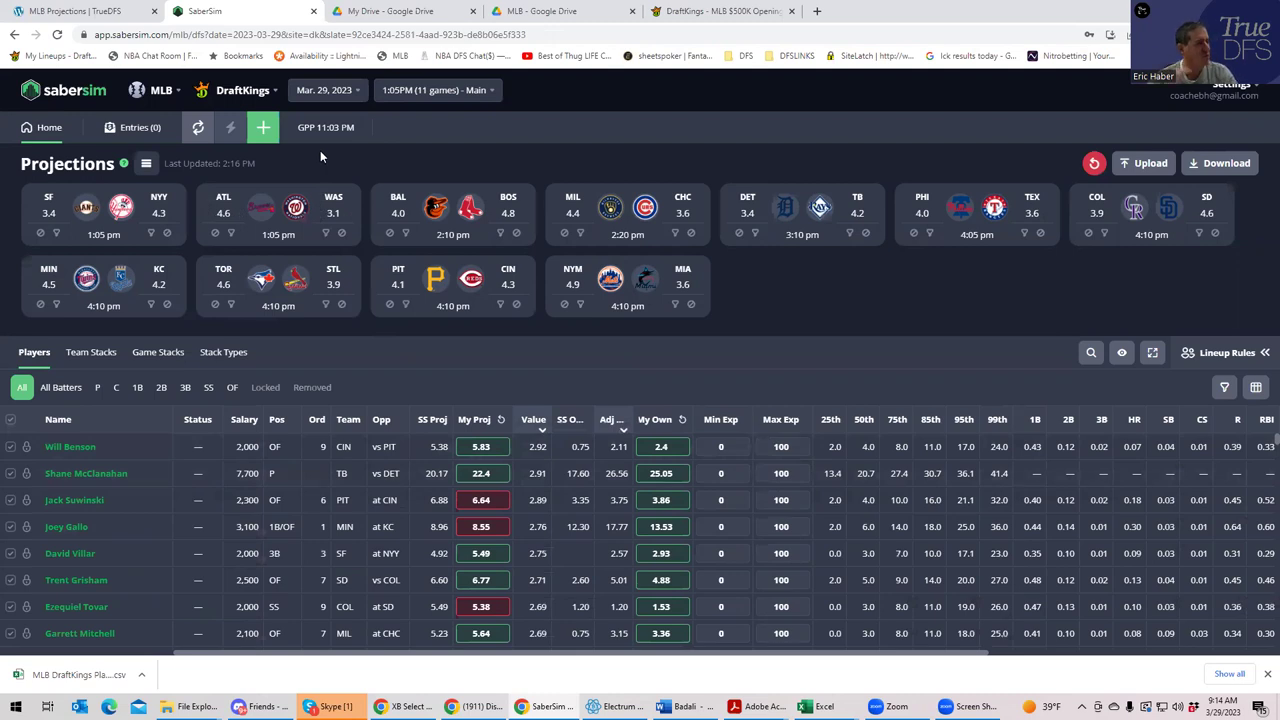
- Build one GPP lineup from the uploaded projections, with a 20-max entry limit and 10,001 - 50,000 entrants
left_click(265, 128)
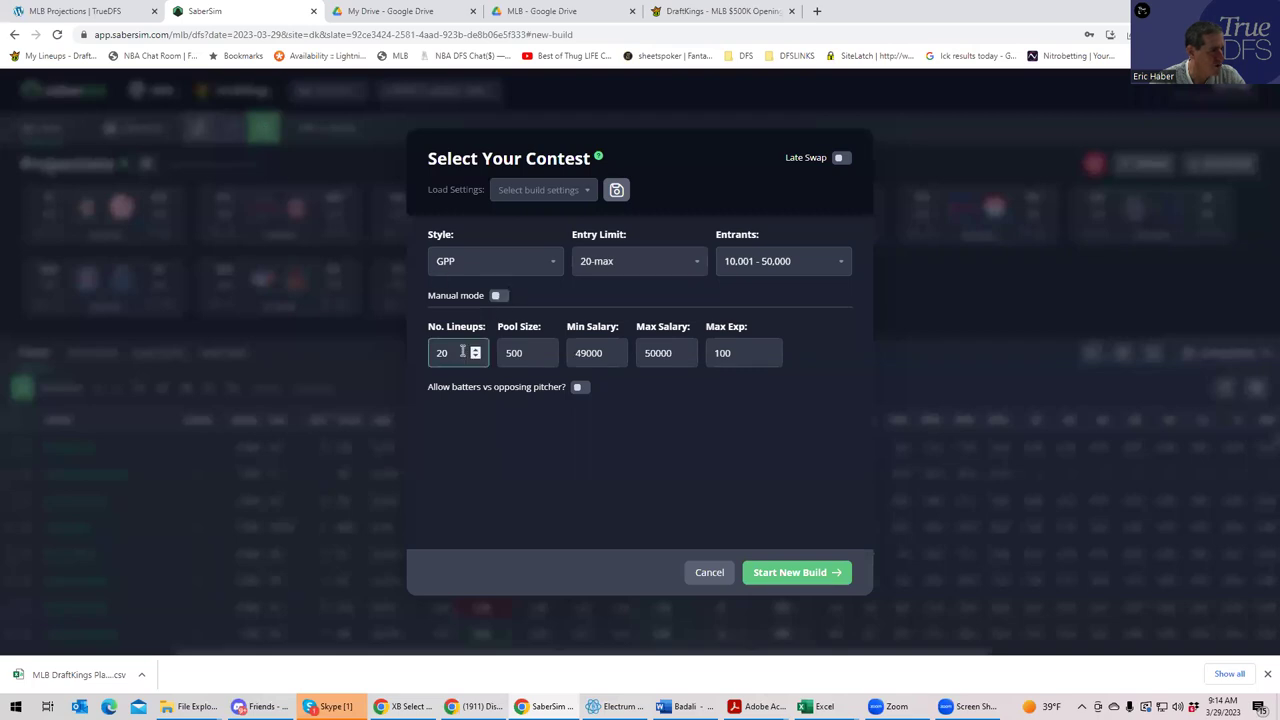
left_click(770, 575)
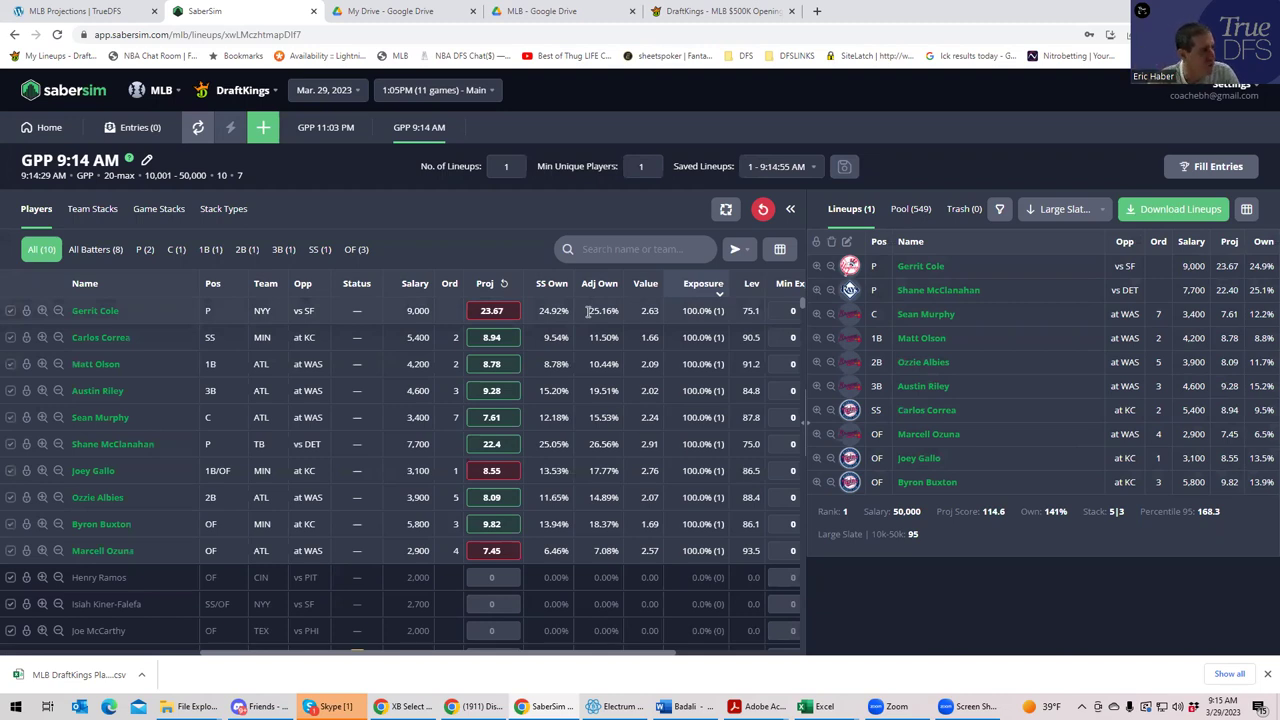
- Return to TrueDFS, open its embedded SaberSim optimizer and review the player table and the options for saving projections and ownership
left_click(85, 12)
mouse_move(677, 113)
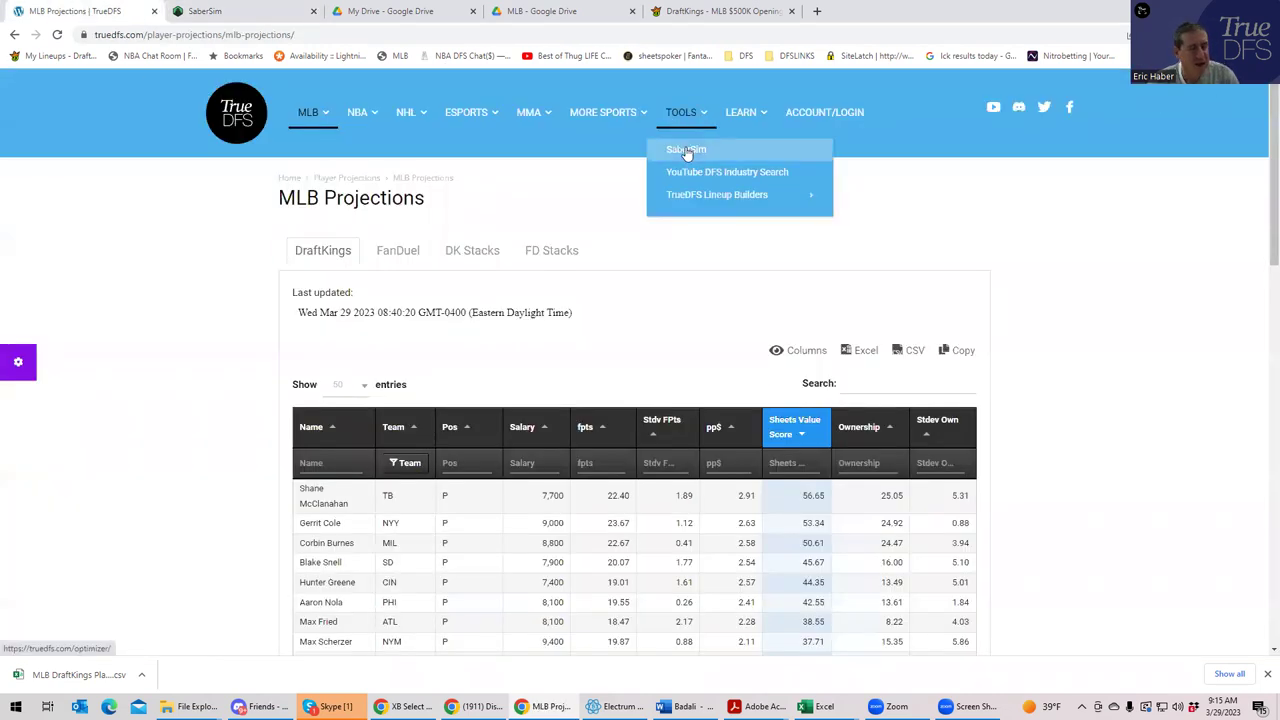
left_click(686, 152)
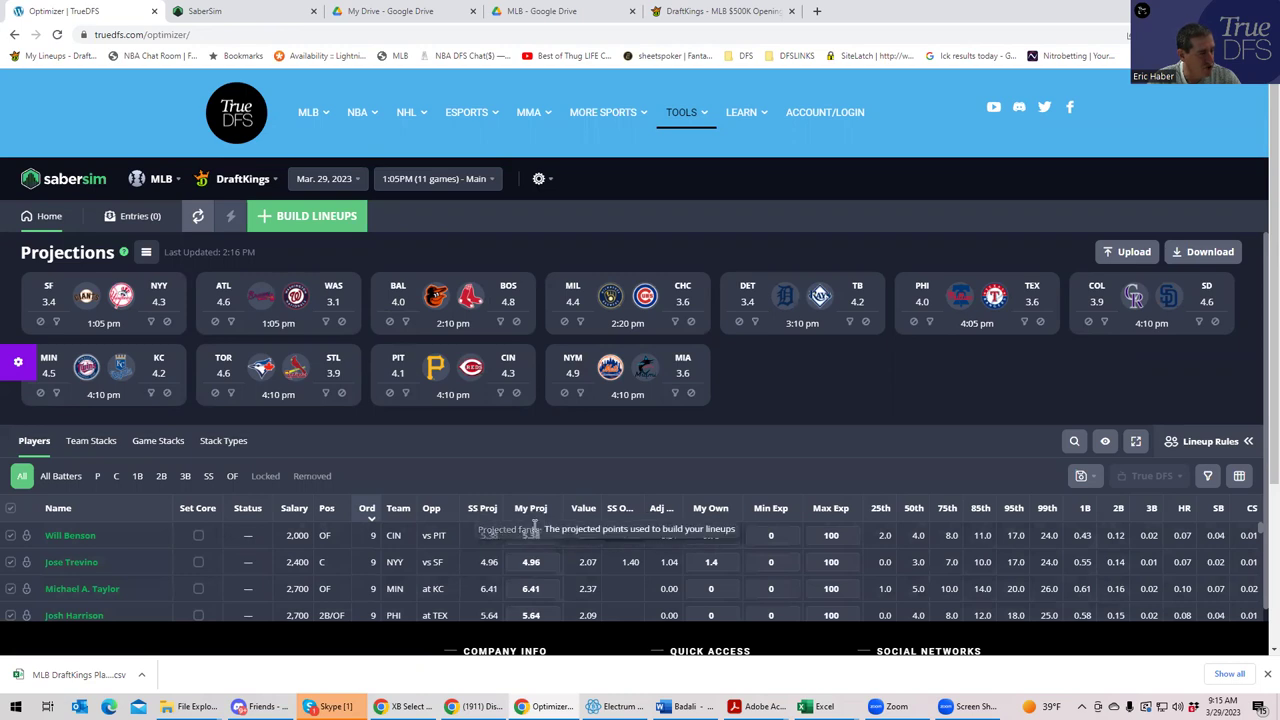
scroll(505, 565, "down", 3)
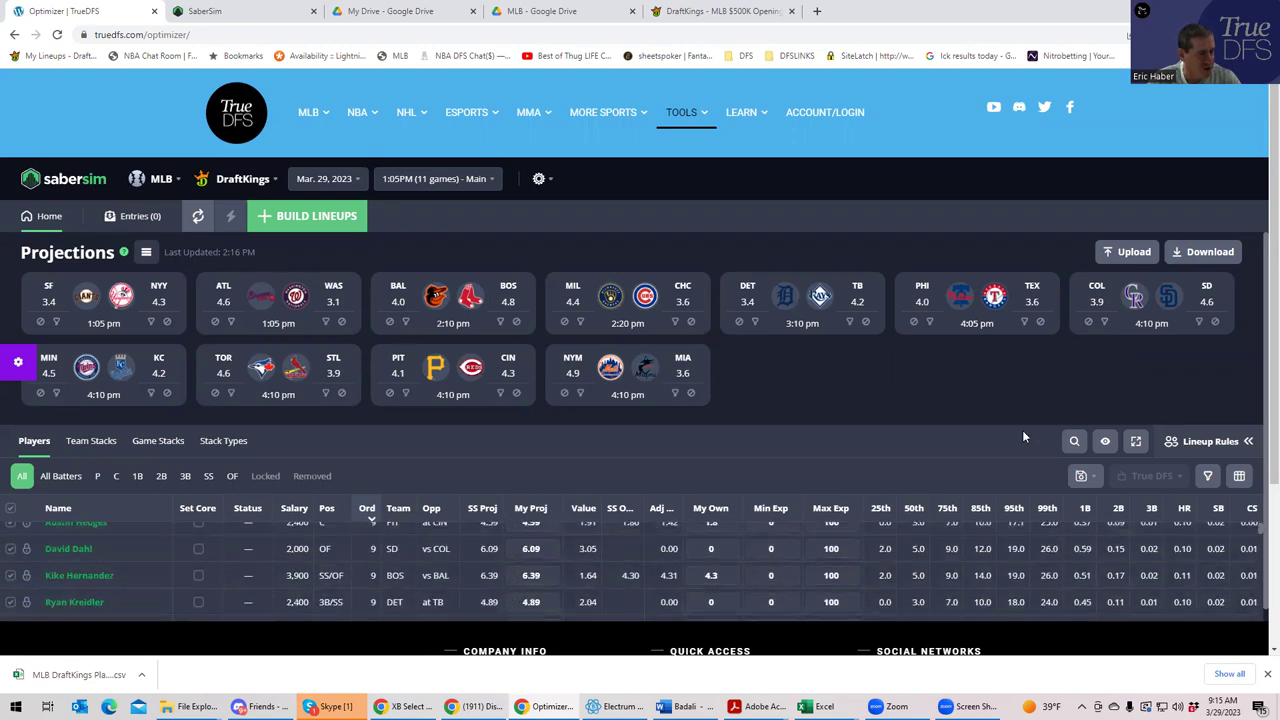
left_click(1083, 478)
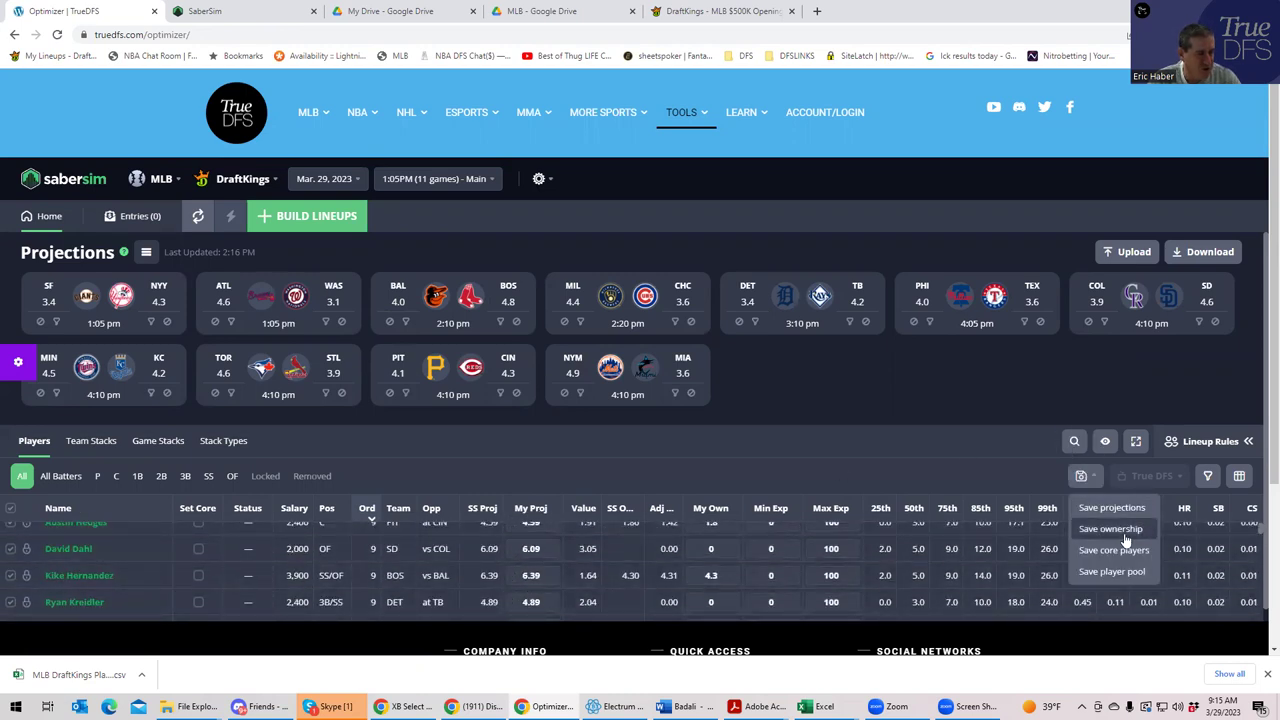
left_click(897, 478)
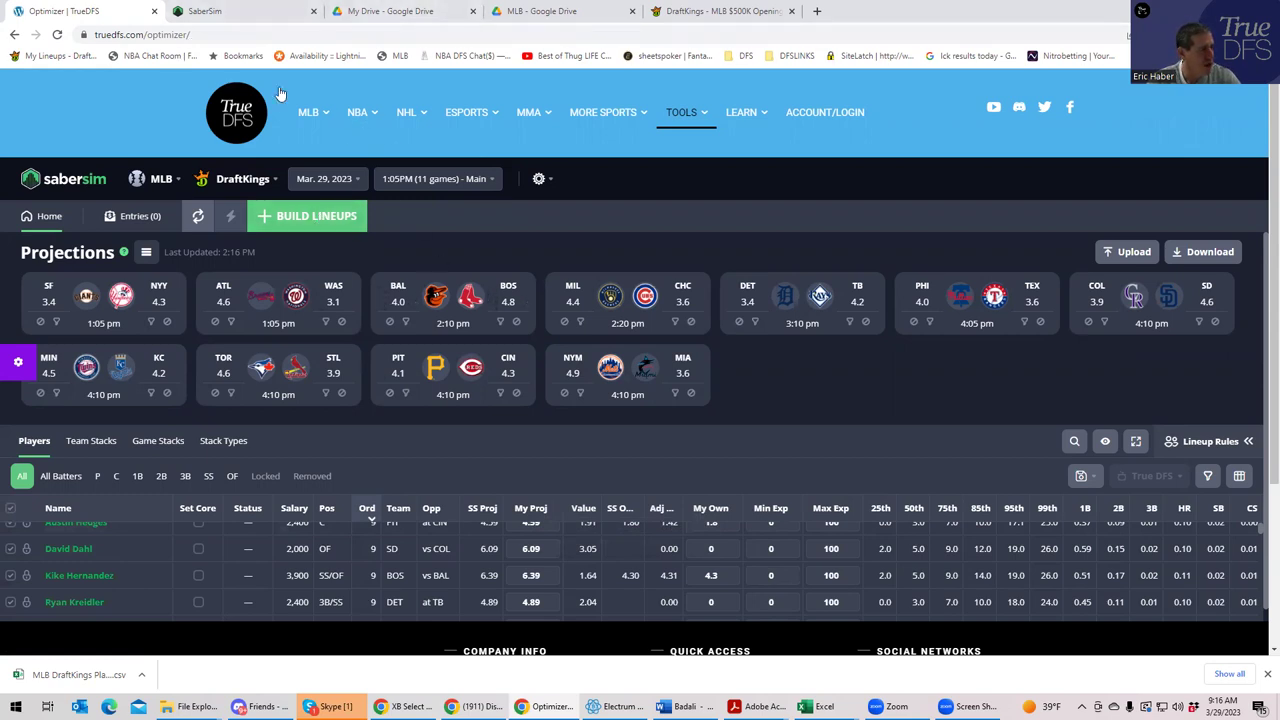
- Go back to the TrueDFS MLB Projections page and view the FanDuel projections and the FD Stacks table
mouse_move(310, 114)
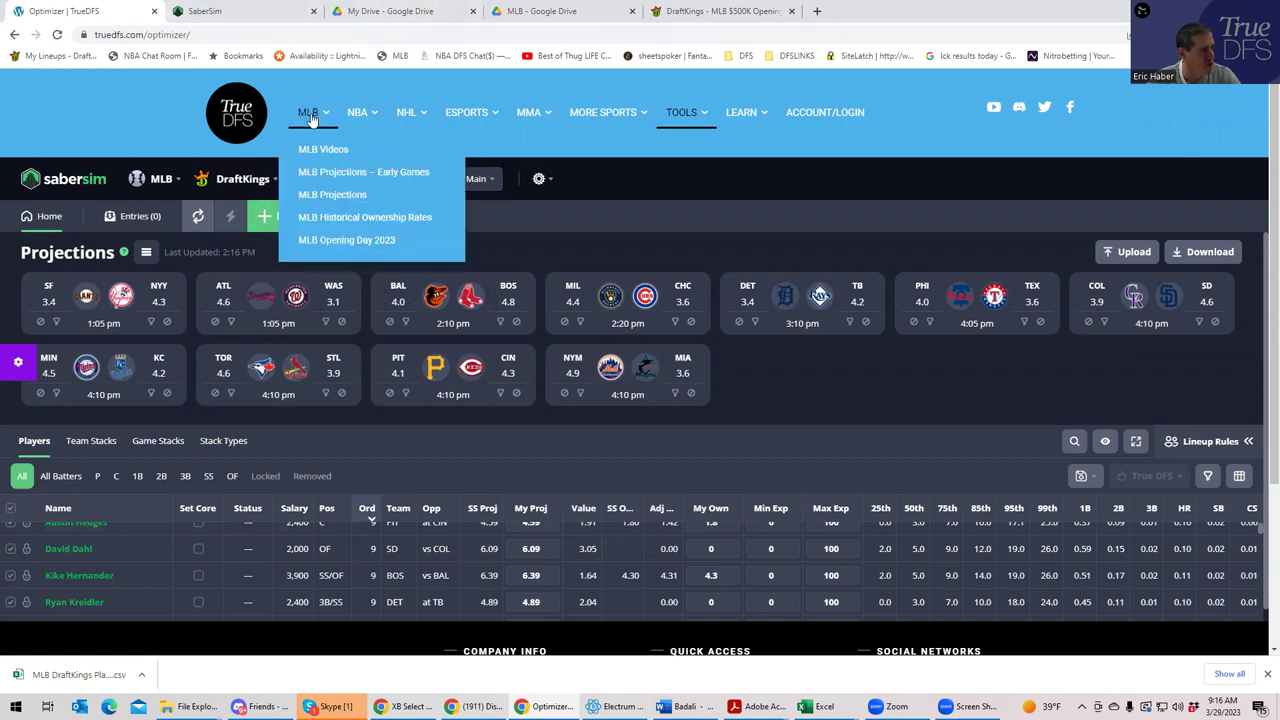
left_click(329, 197)
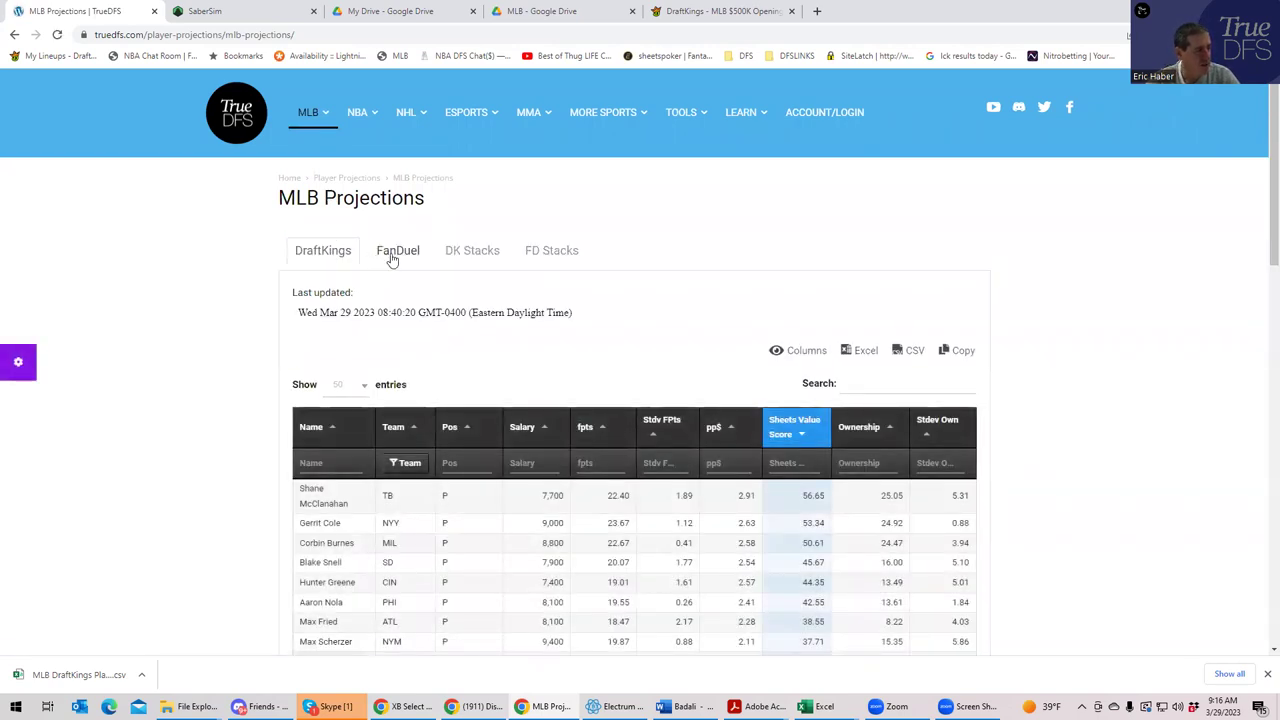
left_click(392, 252)
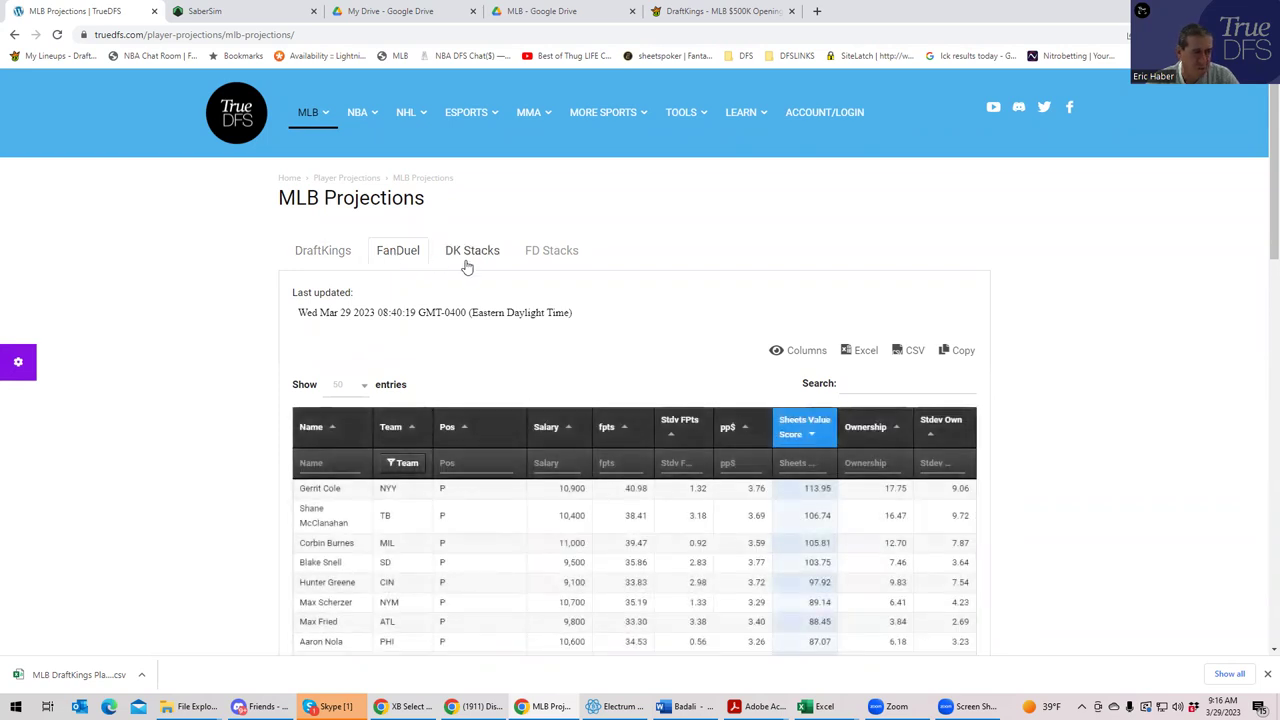
left_click(548, 251)
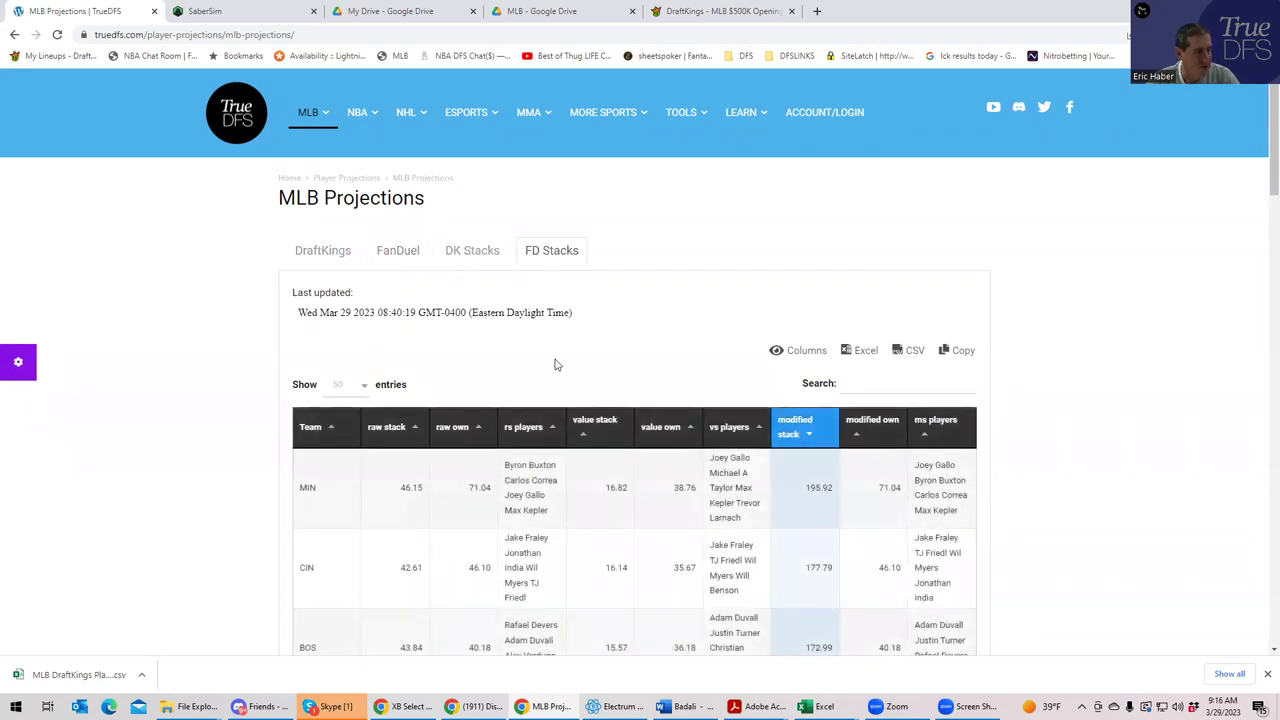